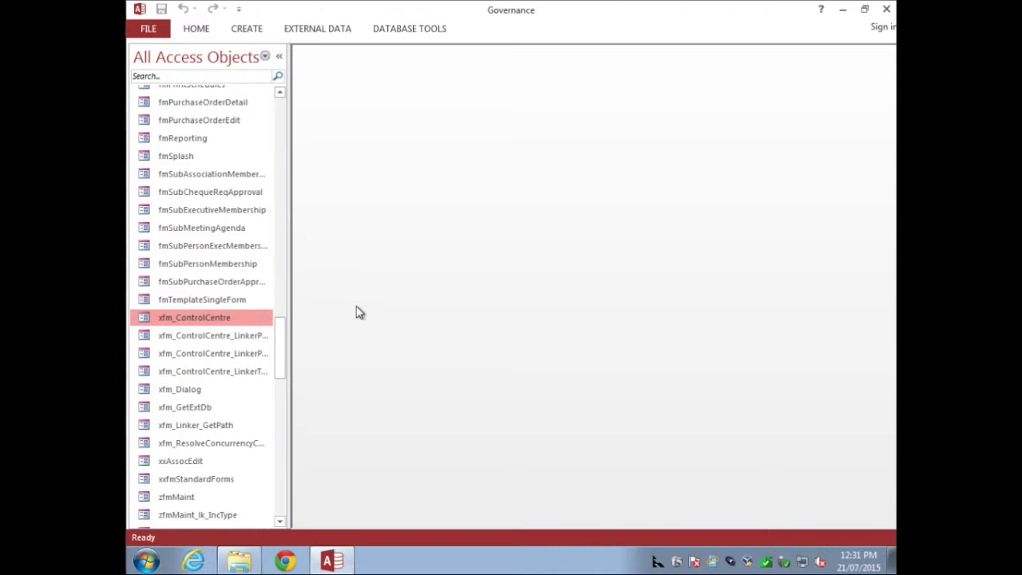
- Launch the framework Control Centre by running xf.CC in the Immediate window and entering the master framework password
key("ctrl+g")
type("xf.cc")
key("Return")
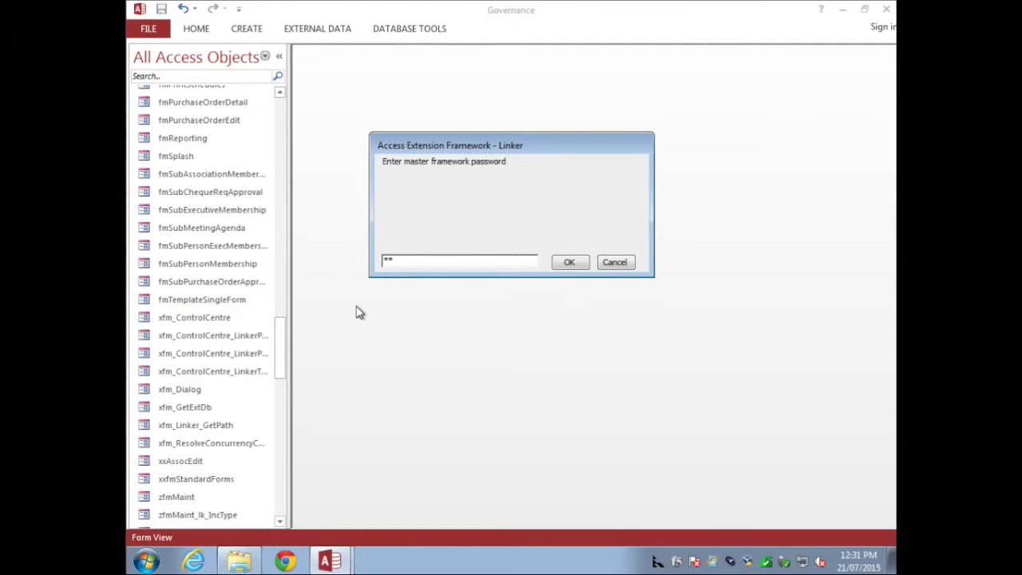
type("*")
key("Return")
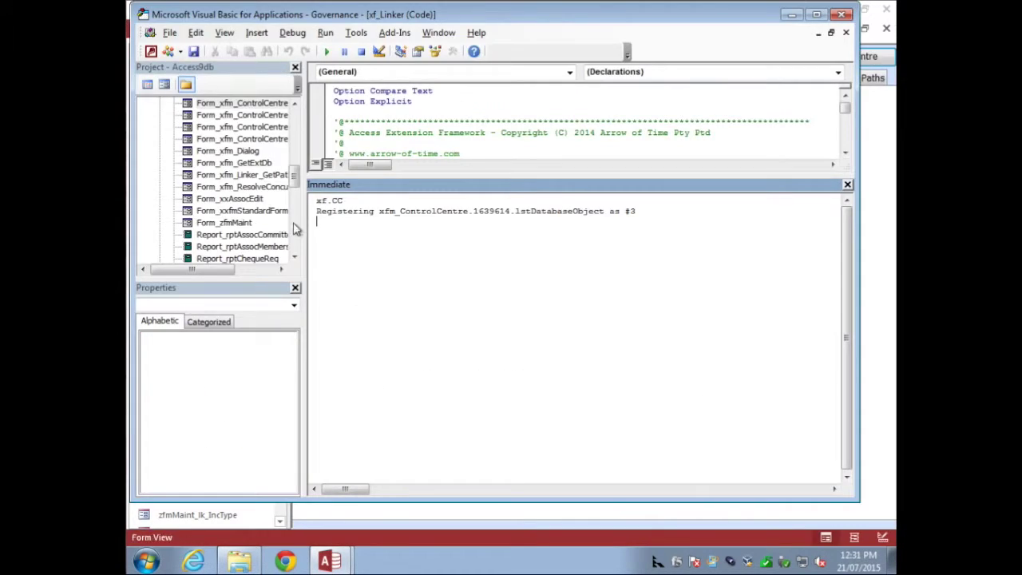
- Switch to the Governance xfm_ControlCentre form and collapse the navigation pane
mouse_move(329, 562)
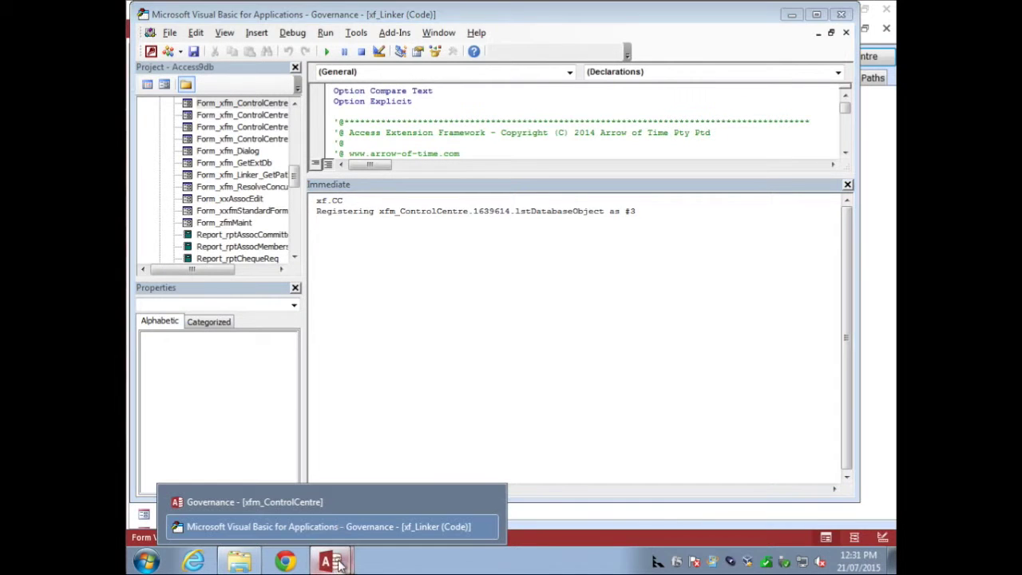
left_click(314, 490)
left_click(278, 55)
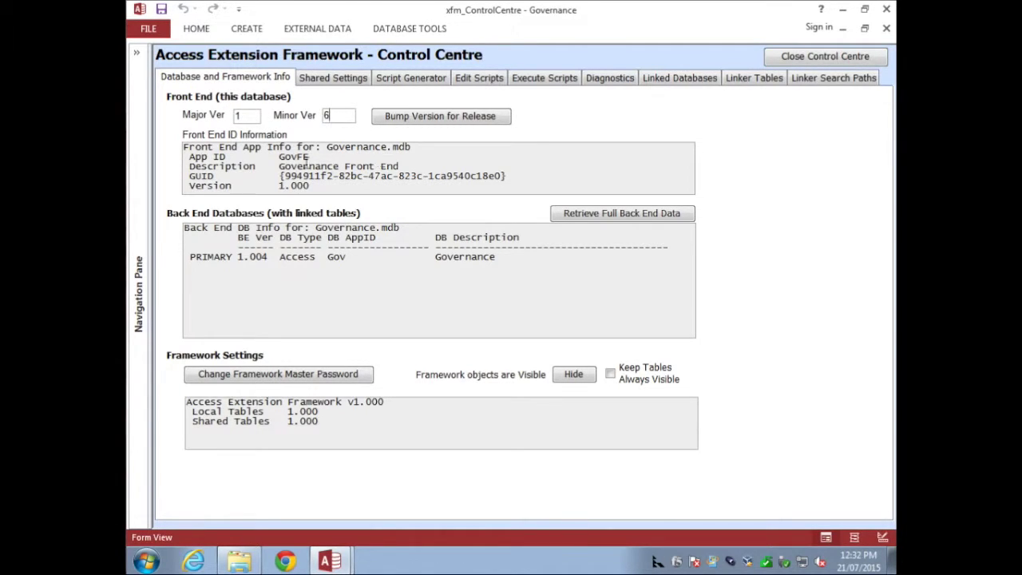
- Examine the front end ID information, including the App ID
left_click_drag(184, 150, 323, 185)
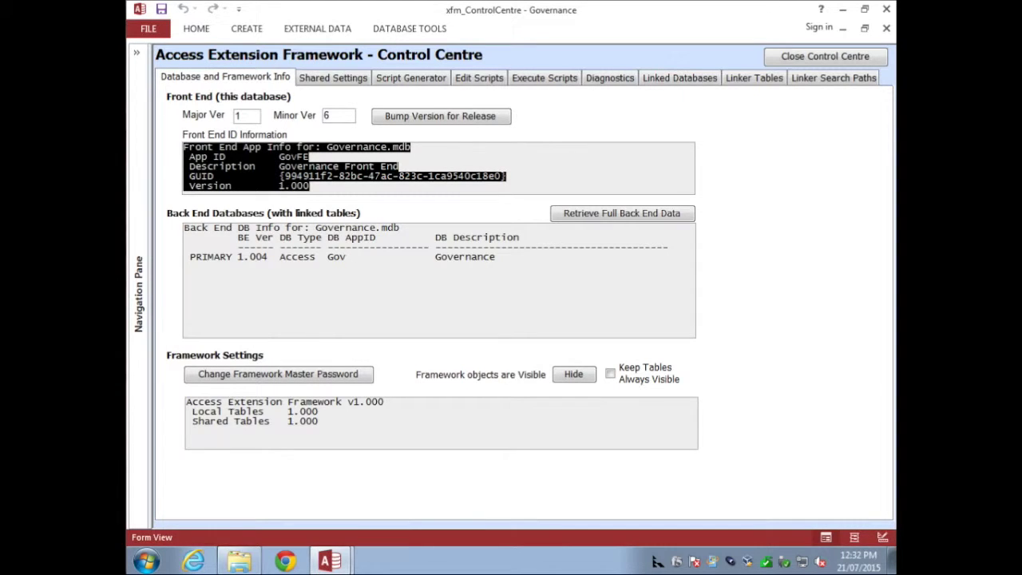
double_click(293, 156)
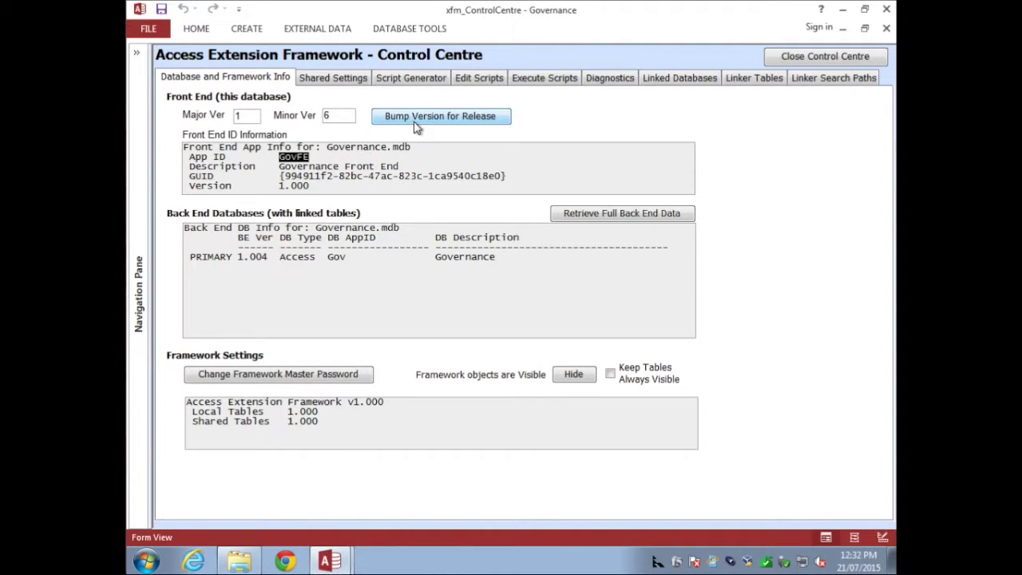
- Bump the client minor version for an upgrade release and set Minor Ver back to 6
left_click(459, 118)
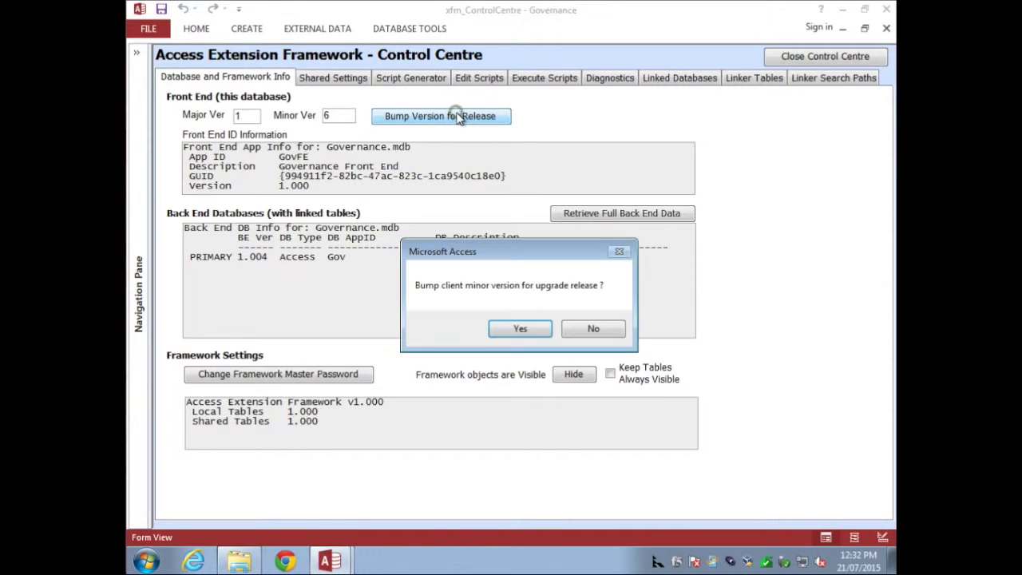
left_click(514, 326)
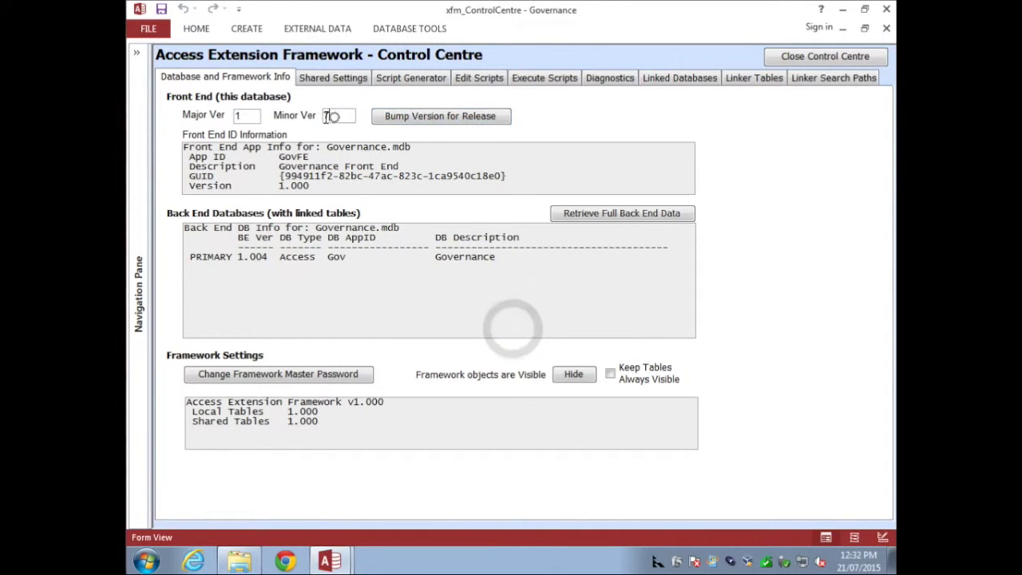
type("6")
- Examine the primary back end's version, type, AppID and description, comparing the AppID and description with the front end's
left_click(347, 256)
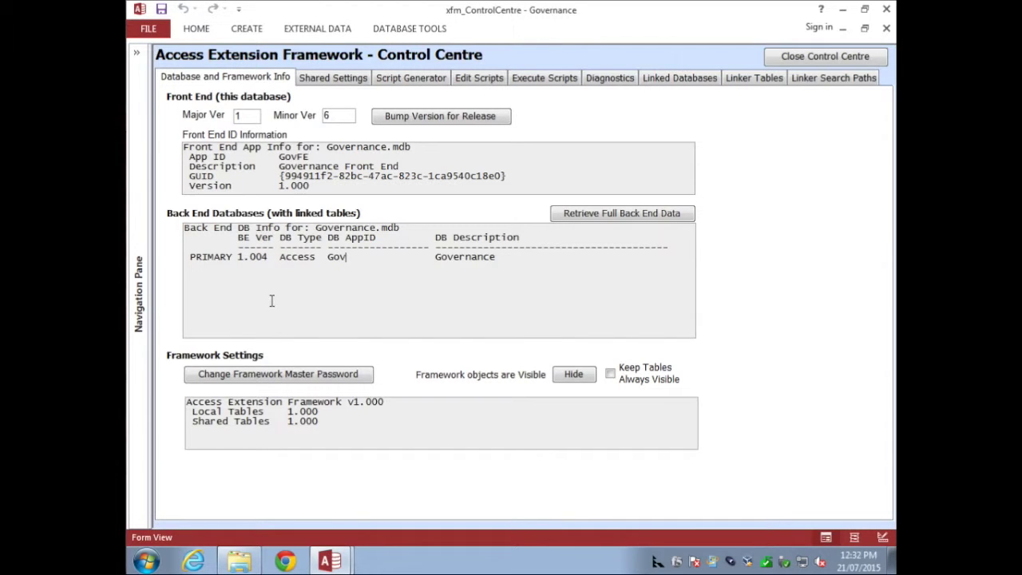
double_click(244, 257)
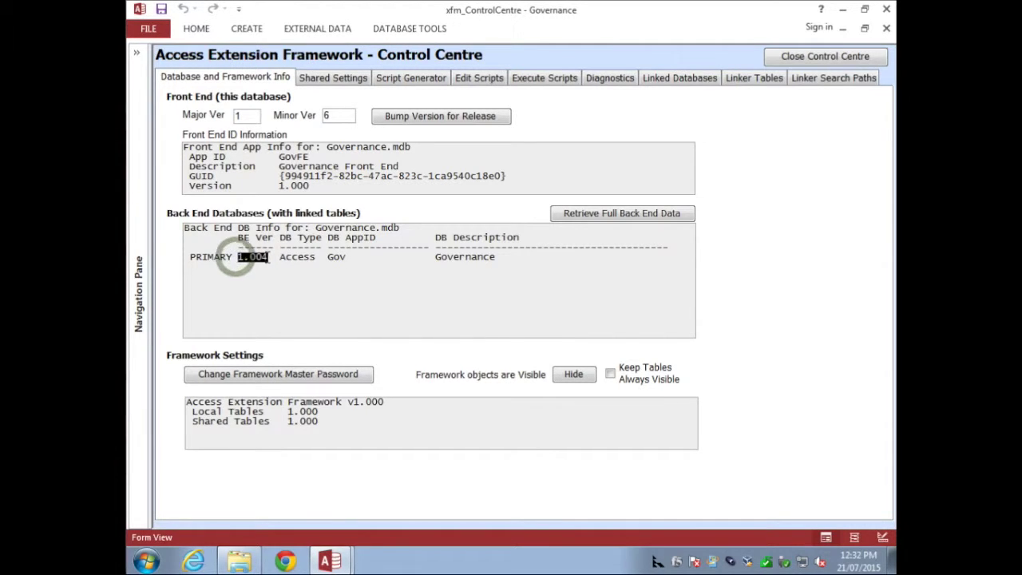
double_click(292, 257)
double_click(333, 257)
double_click(292, 157)
left_click(335, 249)
double_click(479, 257)
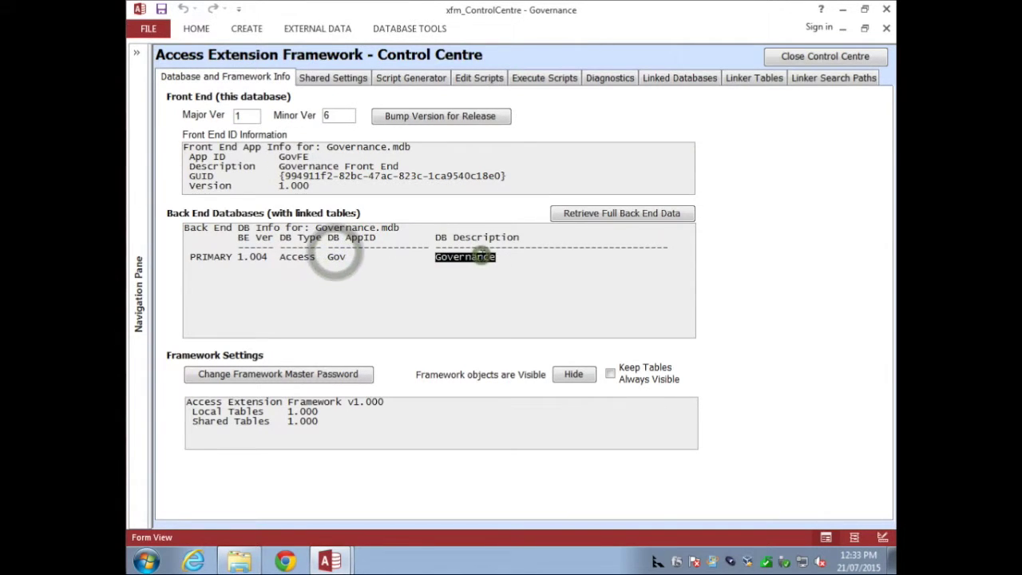
left_click_drag(281, 166, 398, 166)
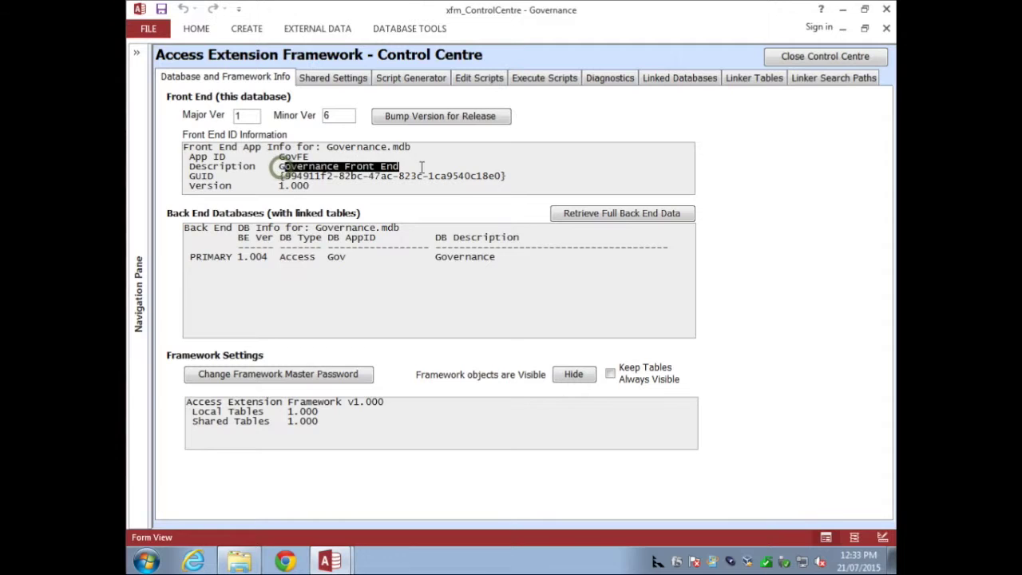
left_click(511, 258)
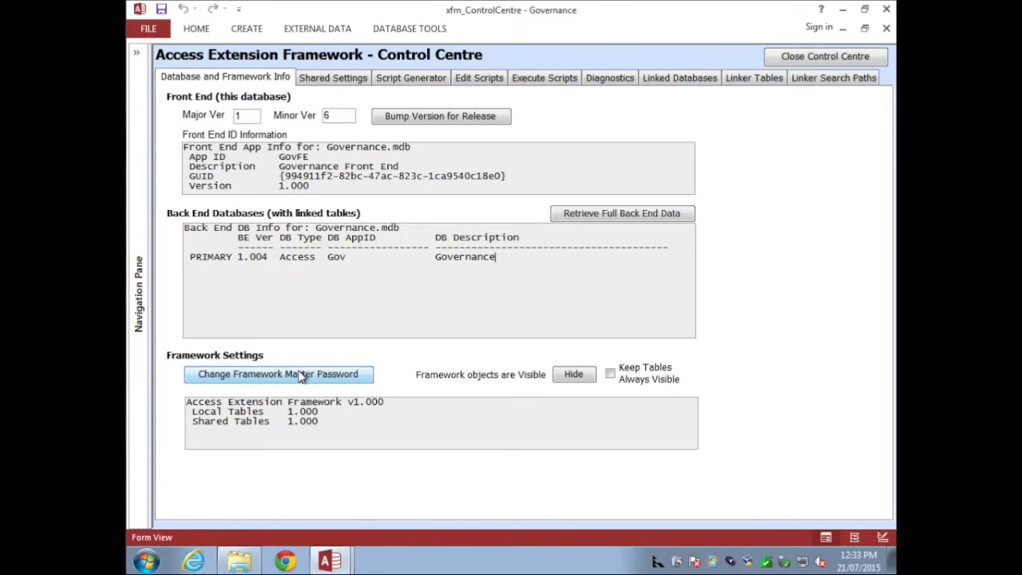
- Hide the framework objects and expand the navigation pane to check the object list
left_click(574, 375)
left_click(142, 72)
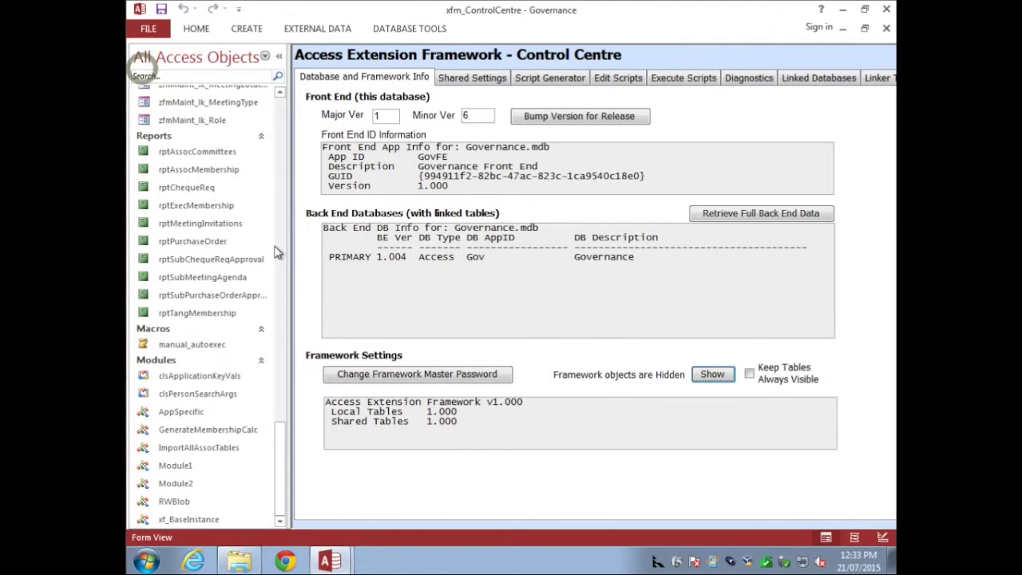
left_click_drag(278, 434, 279, 465)
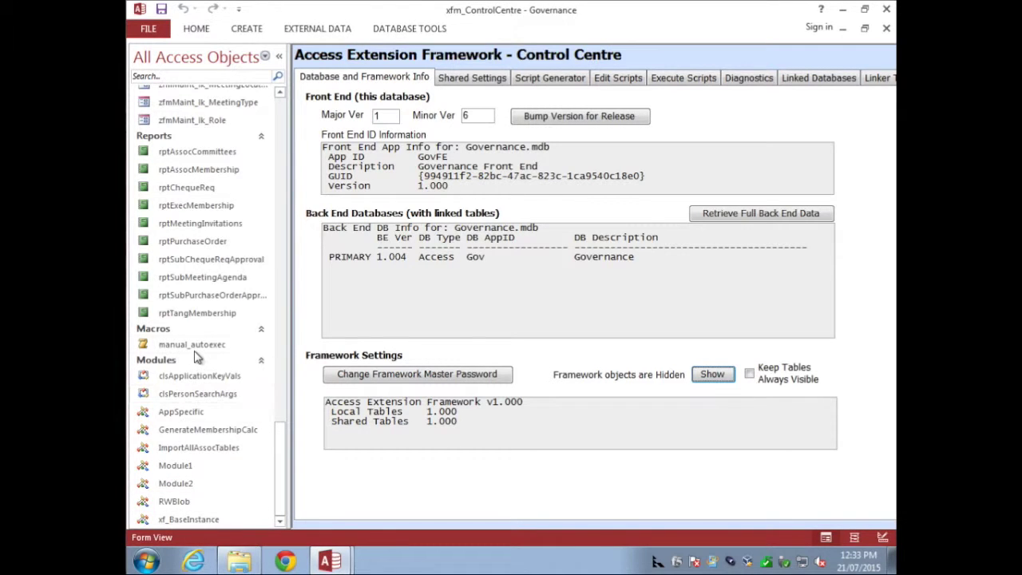
- Show the framework objects, hide them again, and find xf_BaseInstance and xfm_ControlCentre among the remaining objects
left_click(708, 379)
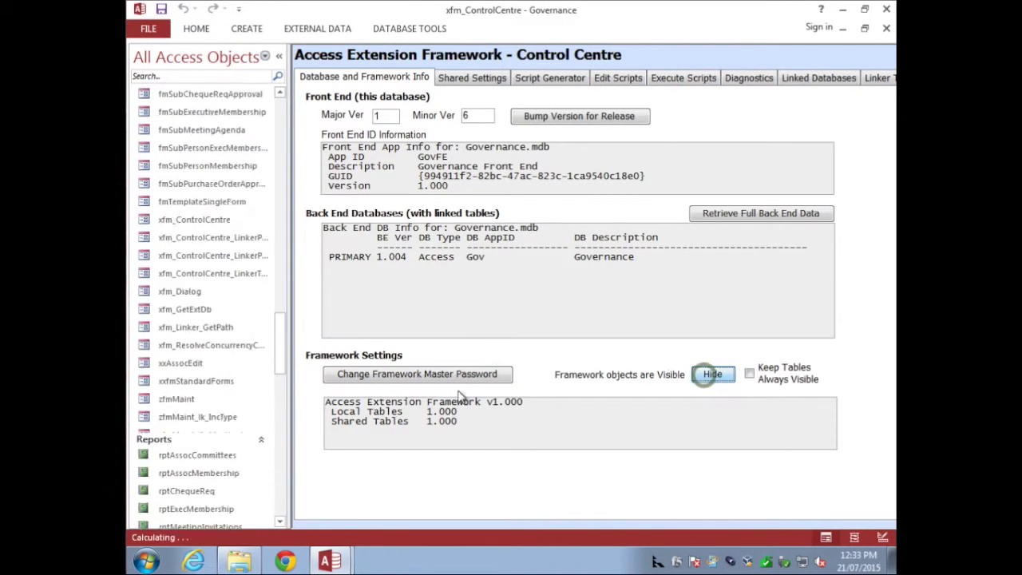
mouse_move(282, 349)
left_mouse_down()
mouse_move(278, 472)
mouse_move(277, 354)
left_mouse_up()
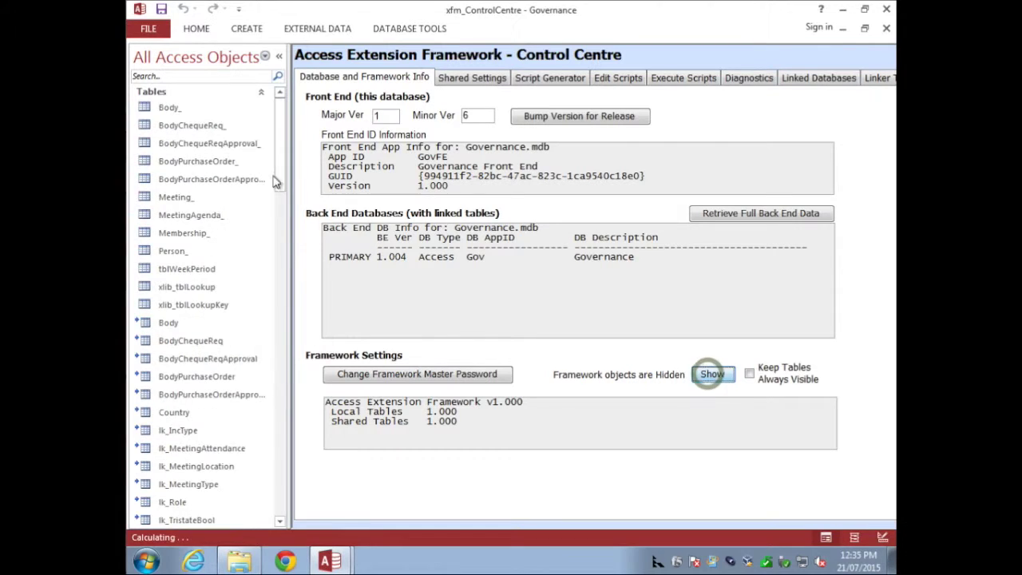
left_click_drag(280, 153, 286, 483)
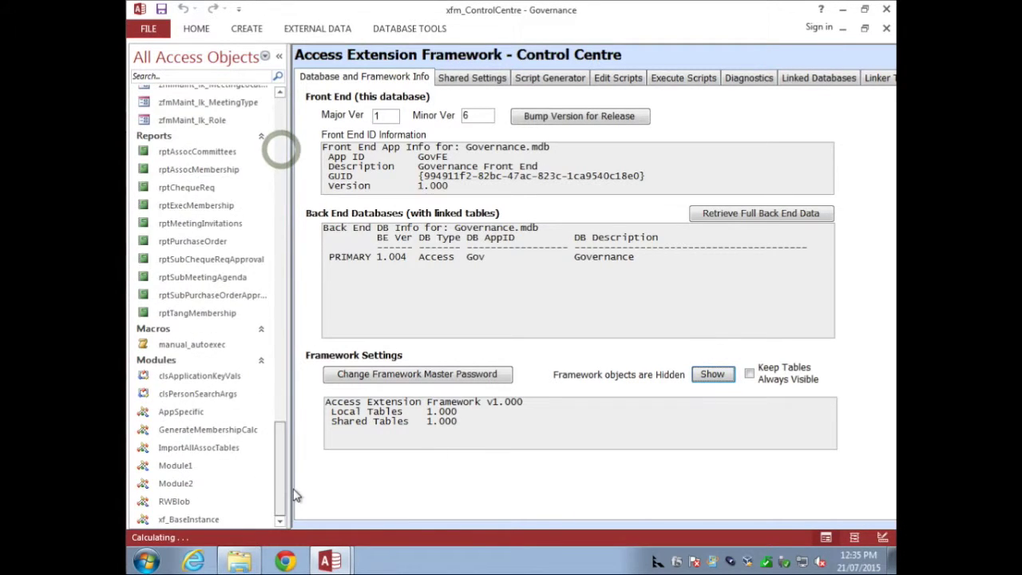
left_click(170, 517)
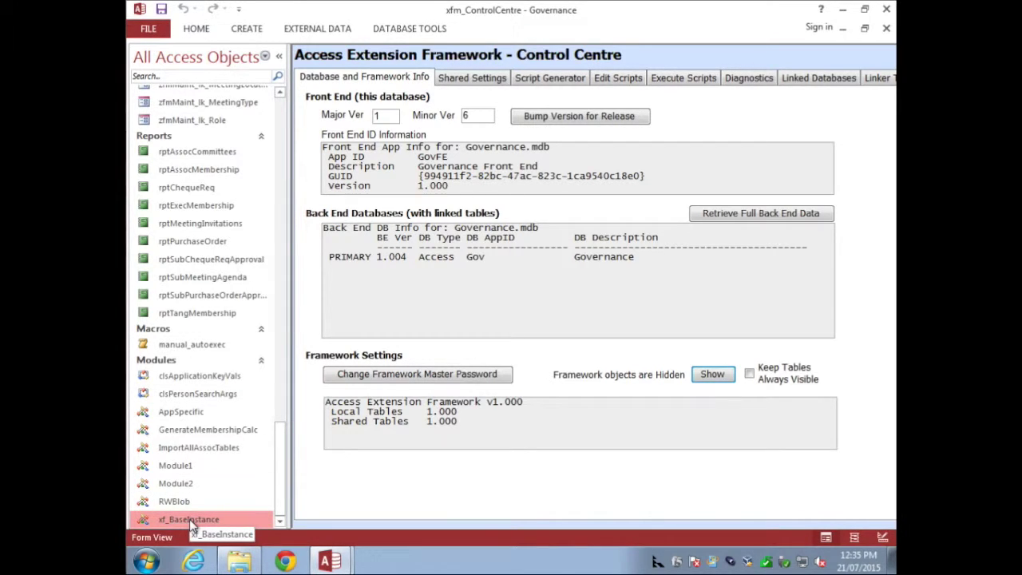
left_click_drag(278, 474, 281, 372)
left_click(172, 455)
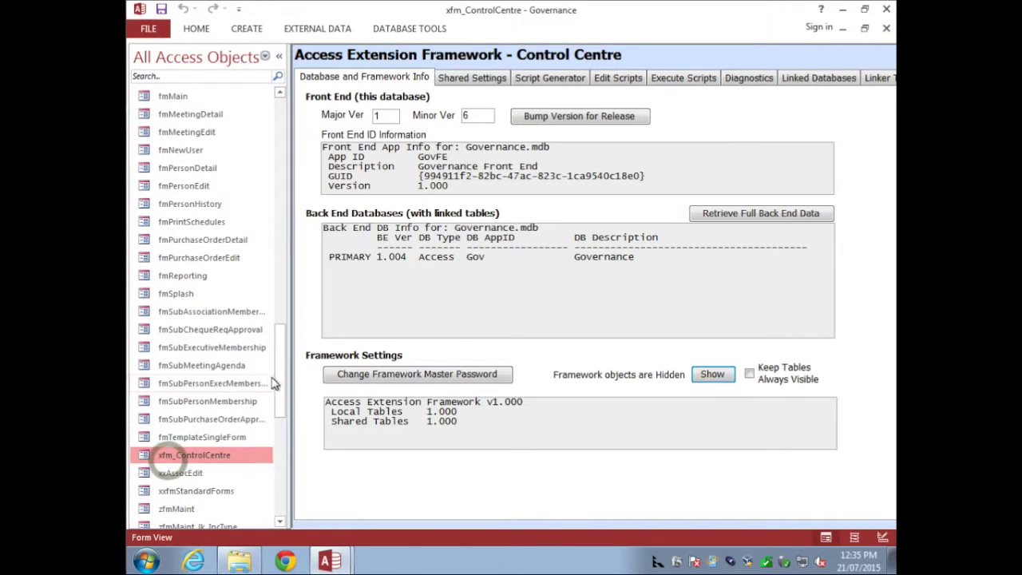
left_click_drag(275, 380, 287, 407)
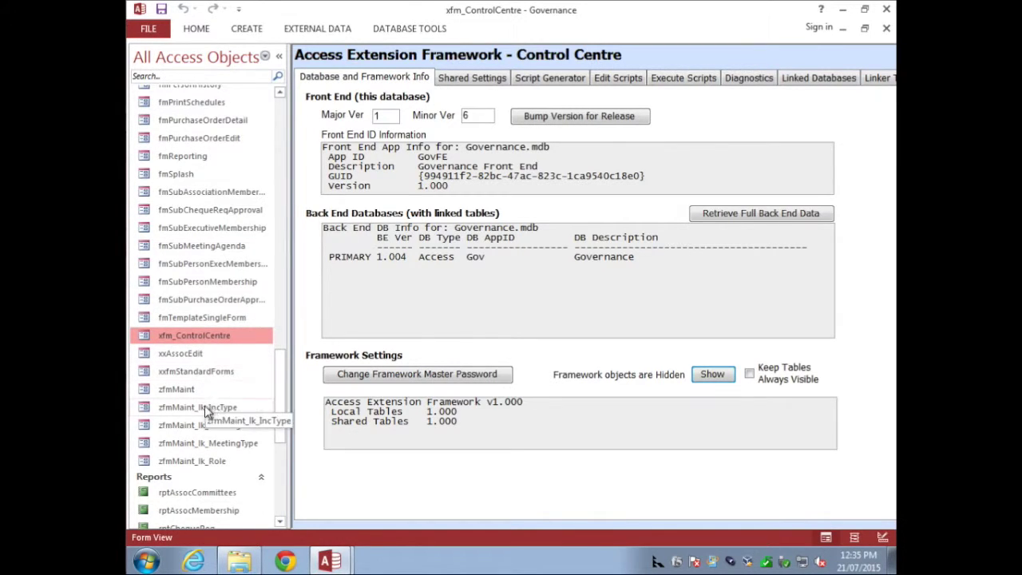
- Show the framework objects, look over the xfm_ forms in the object list, and hide the objects again
left_click(713, 373)
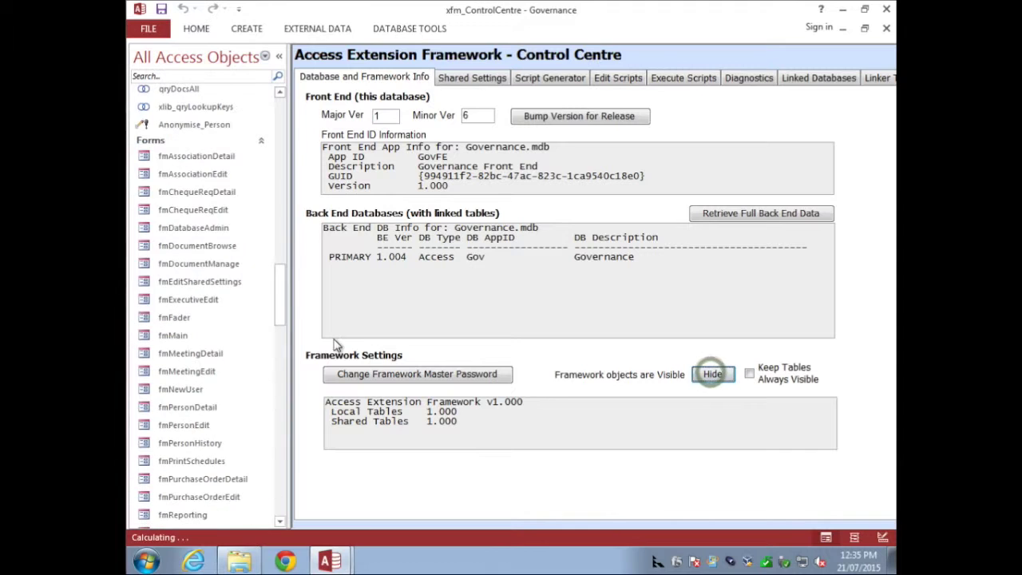
left_click_drag(278, 283, 279, 348)
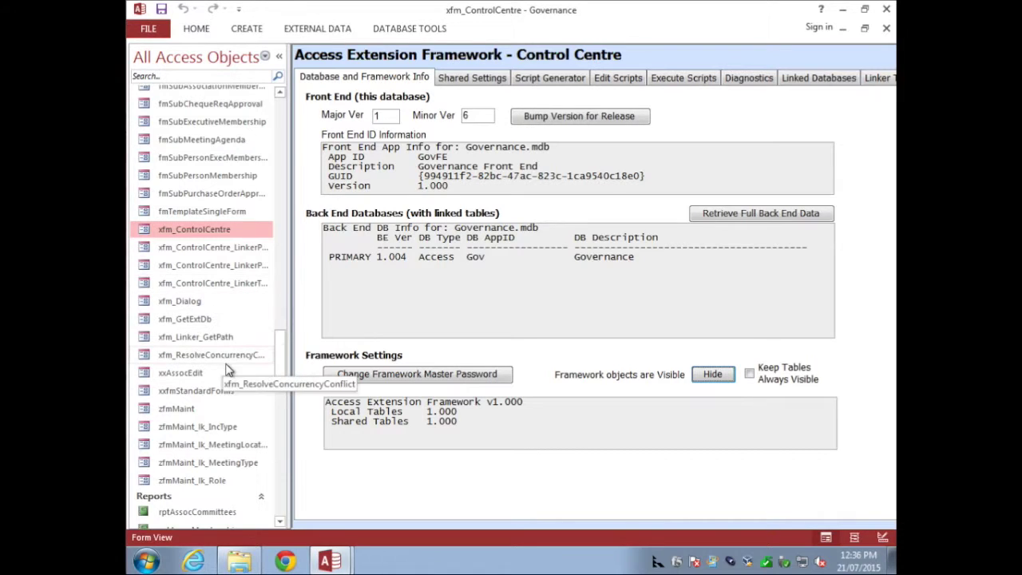
left_click(714, 378)
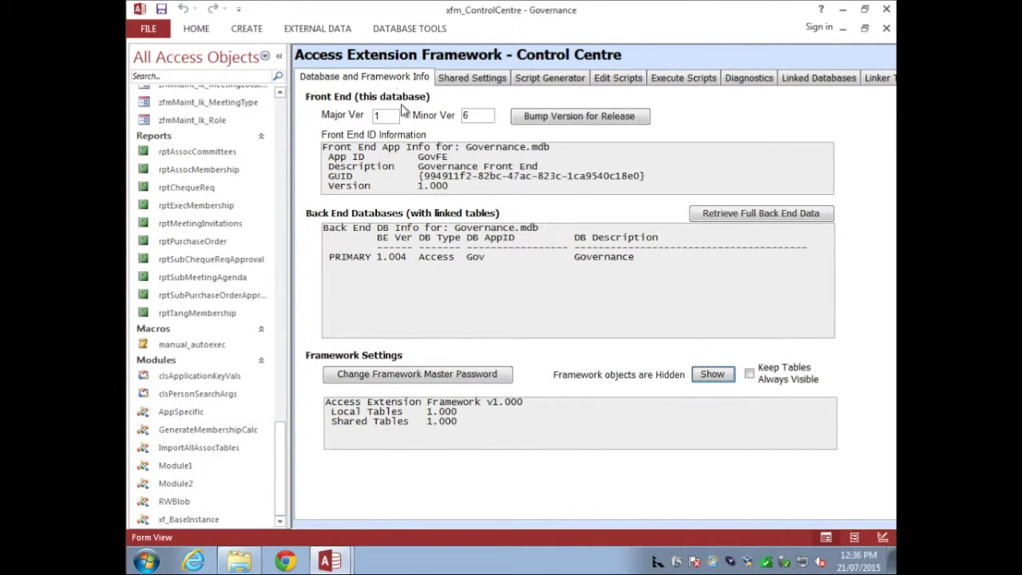
- Open the shared settings, collapse the navigation pane, and examine the front end update location and shared file sync path
left_click(473, 80)
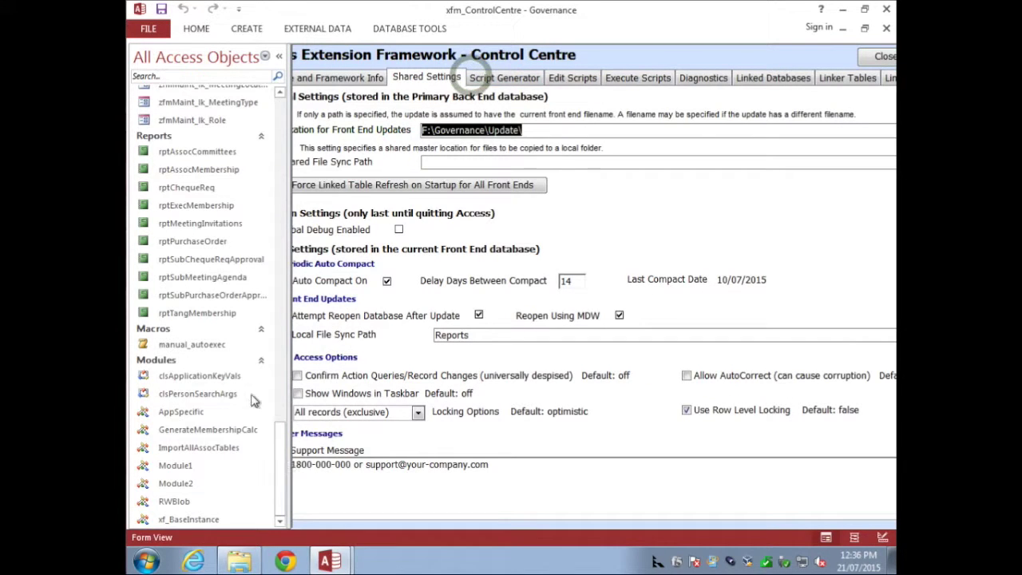
left_click(279, 56)
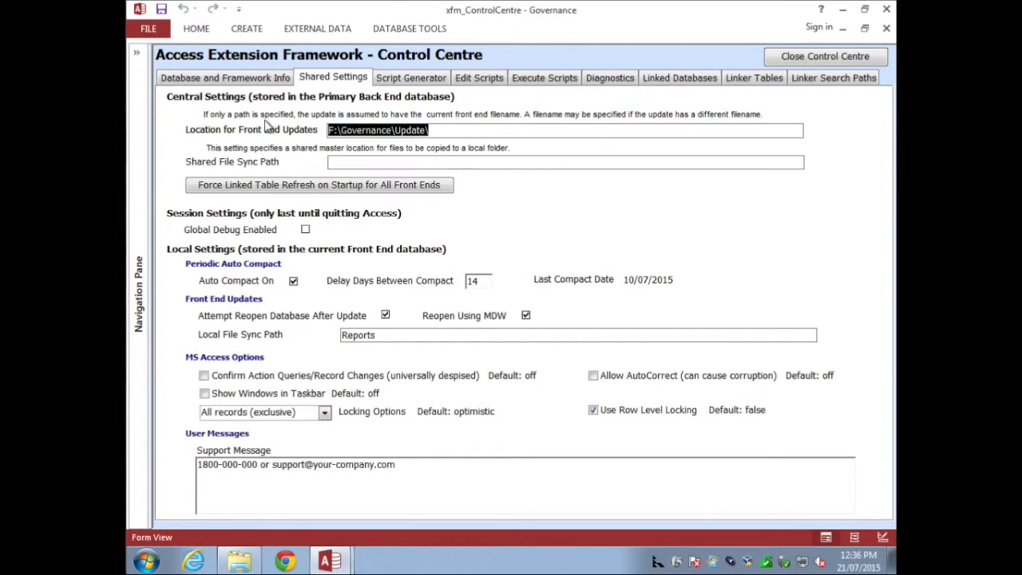
left_click(444, 129)
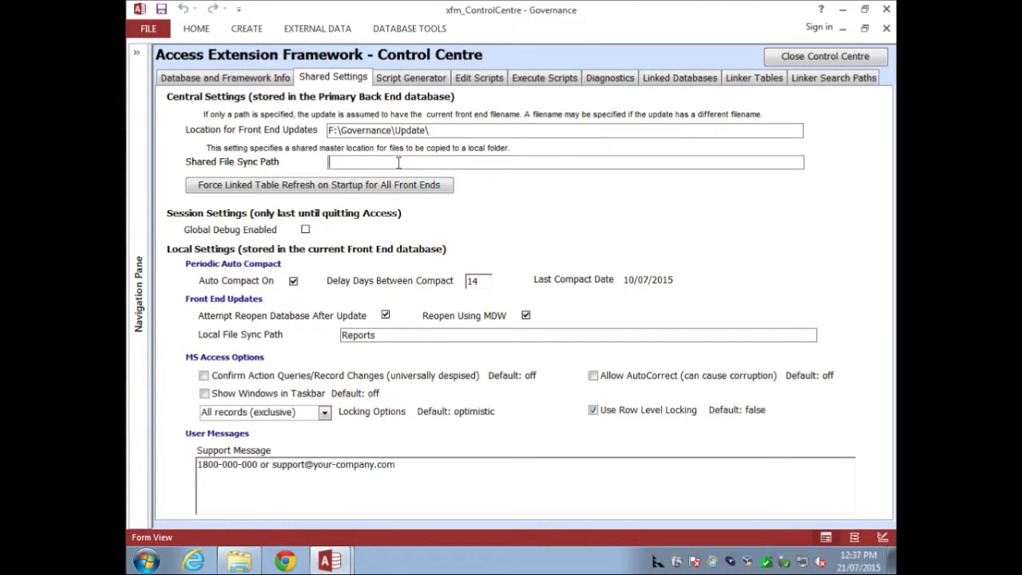
left_click(500, 159)
left_click(354, 183)
left_click_drag(431, 130, 351, 131)
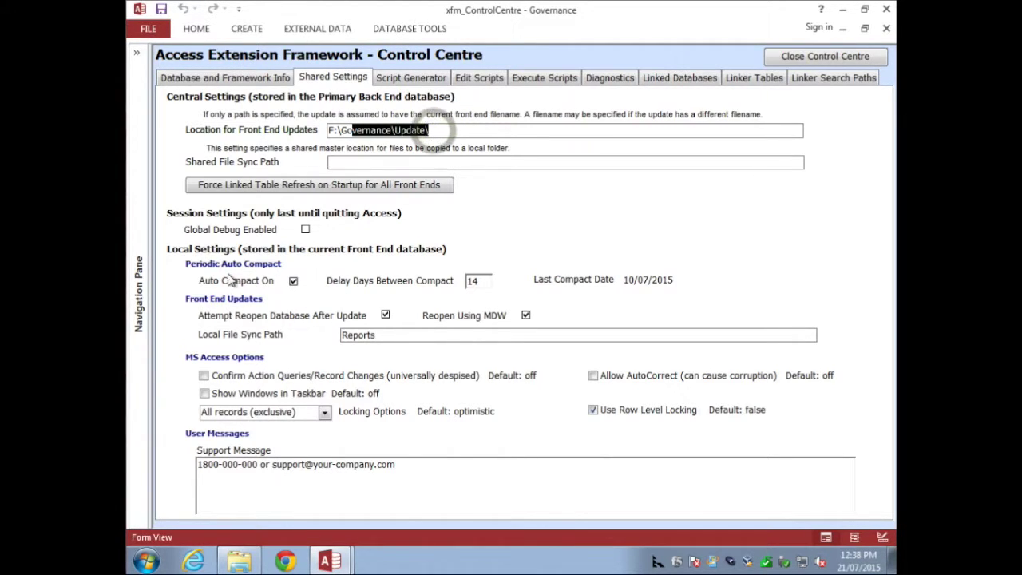
- Review the delay days between compacts, the shared file sync path and the support message
left_click(481, 281)
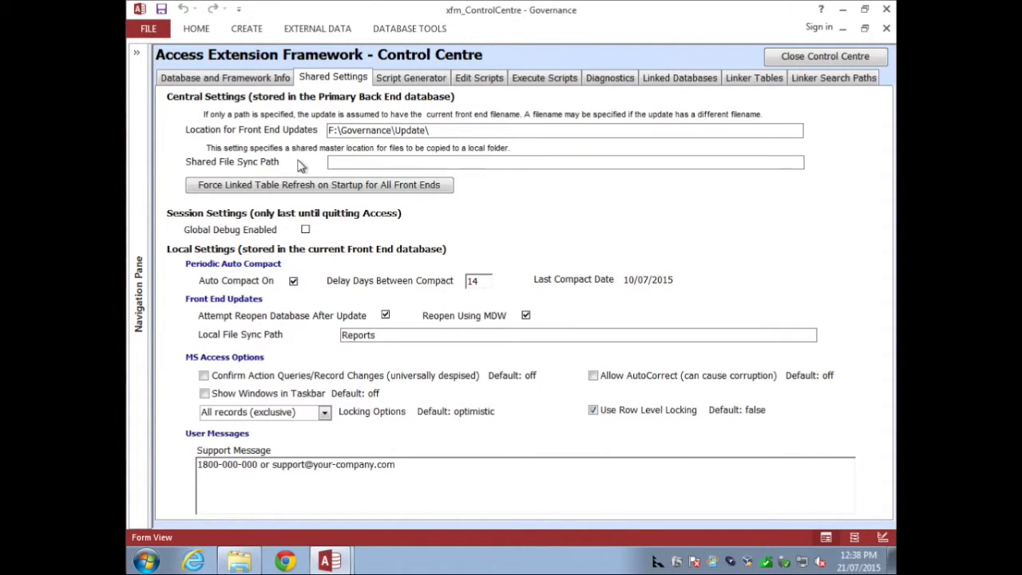
left_click(378, 161)
left_click_drag(406, 469, 198, 465)
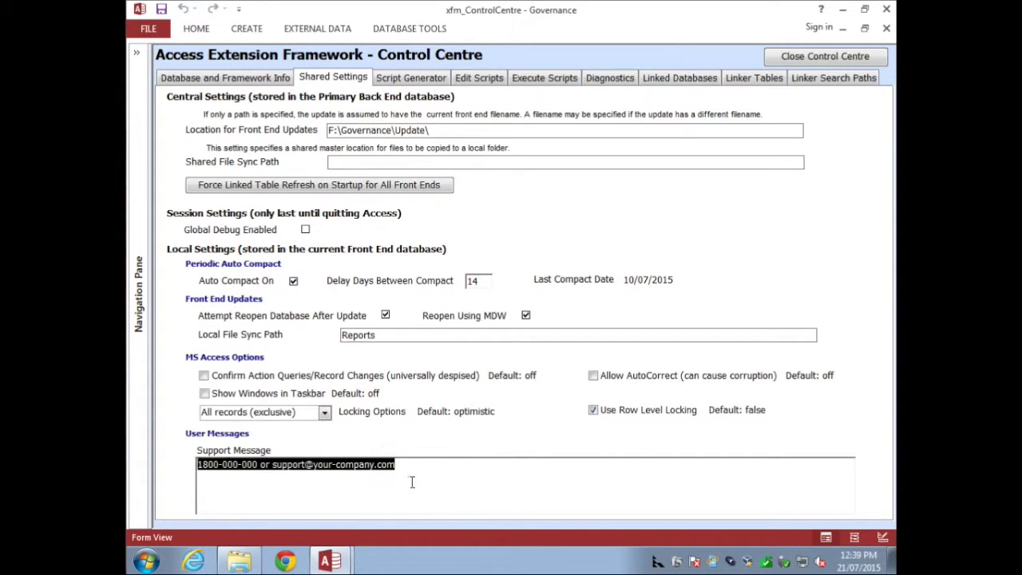
left_click(412, 482)
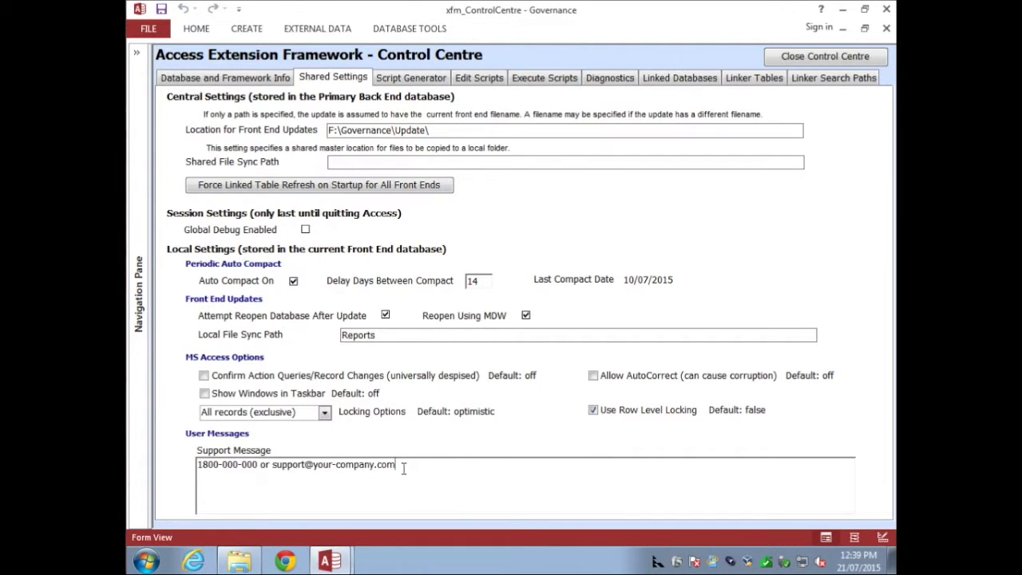
left_click_drag(396, 466, 183, 466)
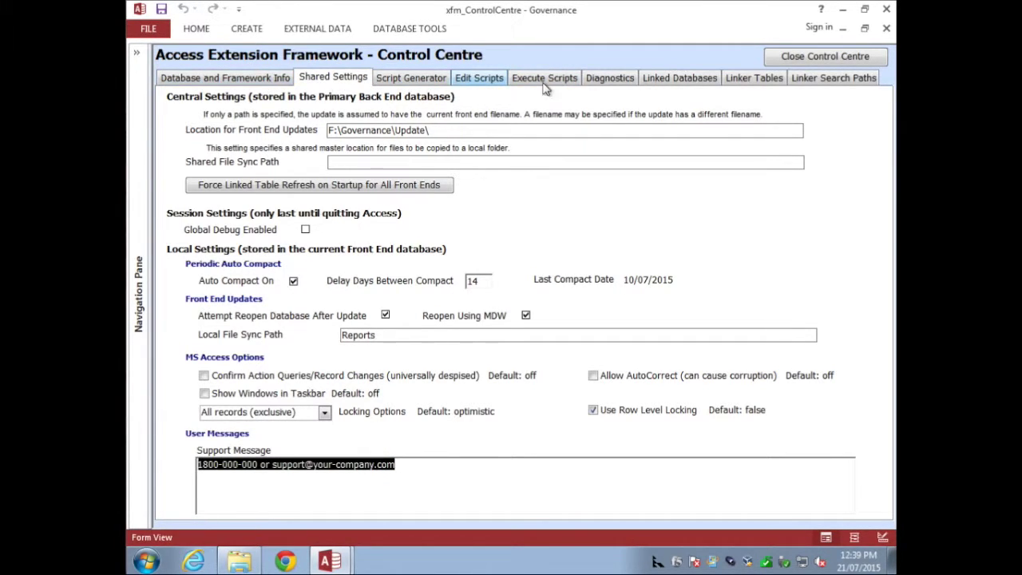
- Generate a schema script for the Body table in the Script Generator
left_click(412, 78)
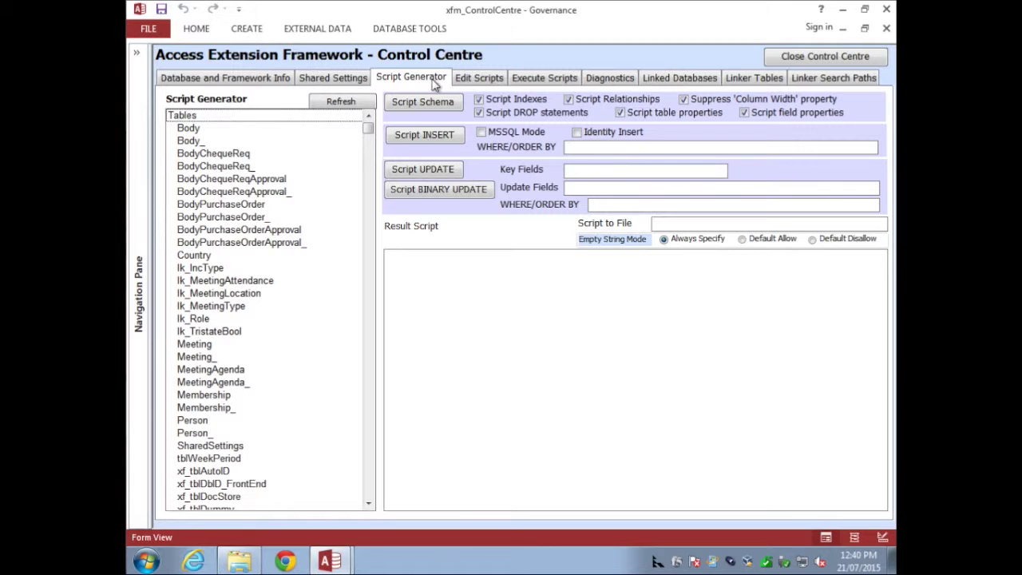
left_click(201, 127)
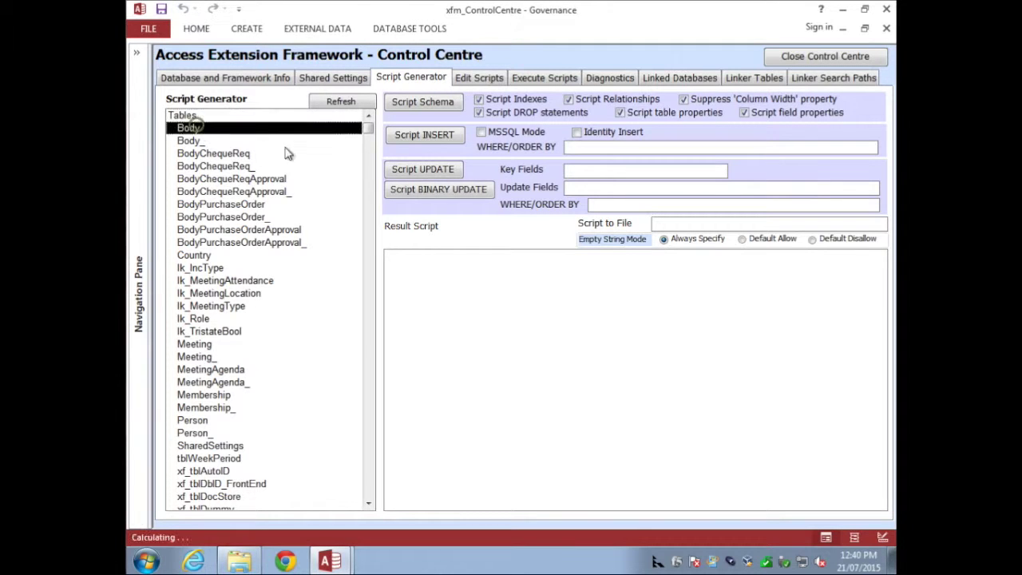
left_click(423, 103)
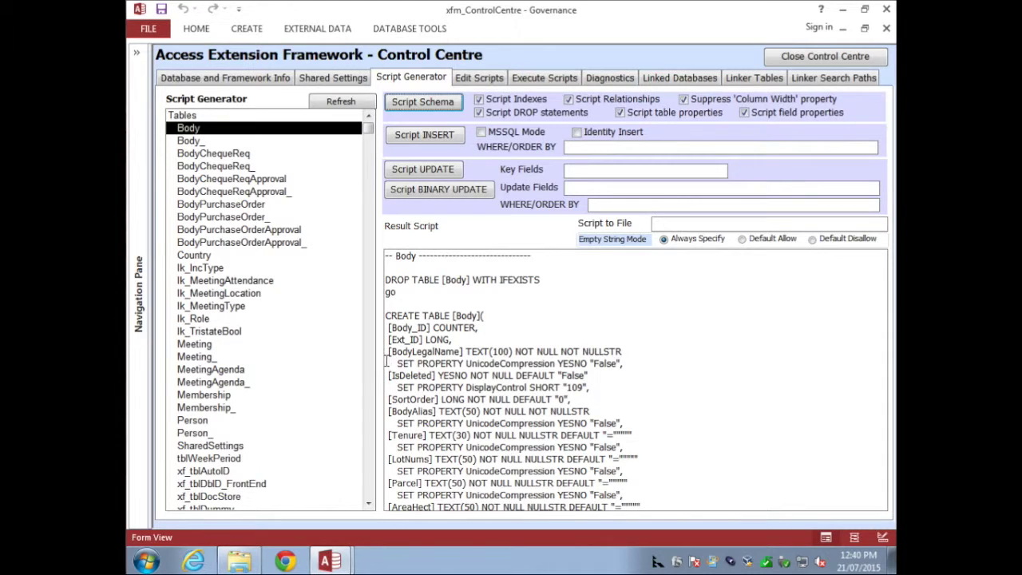
- Examine the generated Body script's column definitions, including BodyLegalName's type and NOT NULL rule, and the UnicodeCompression and DisplayControl property statements
triple_click(388, 363)
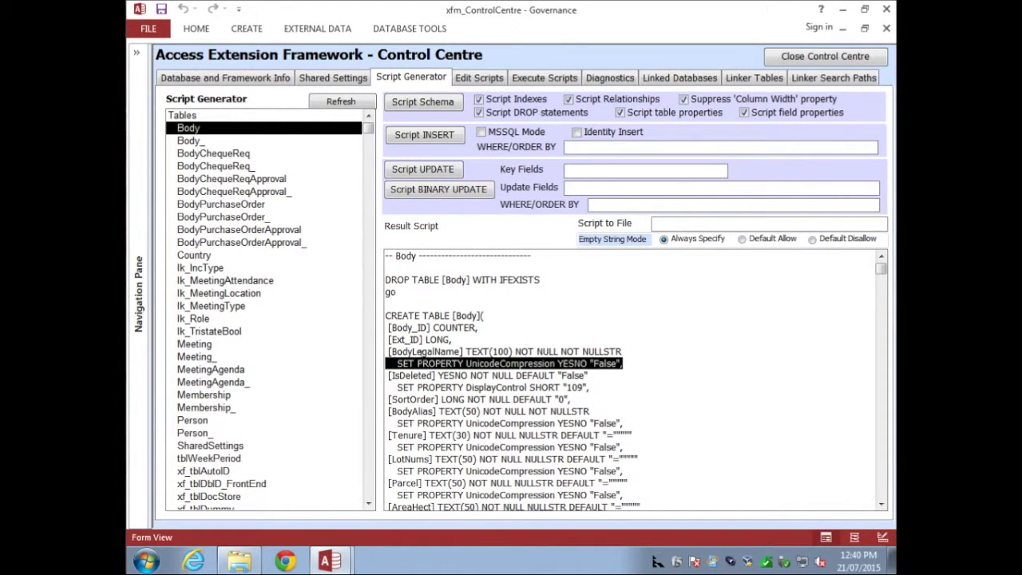
triple_click(388, 352)
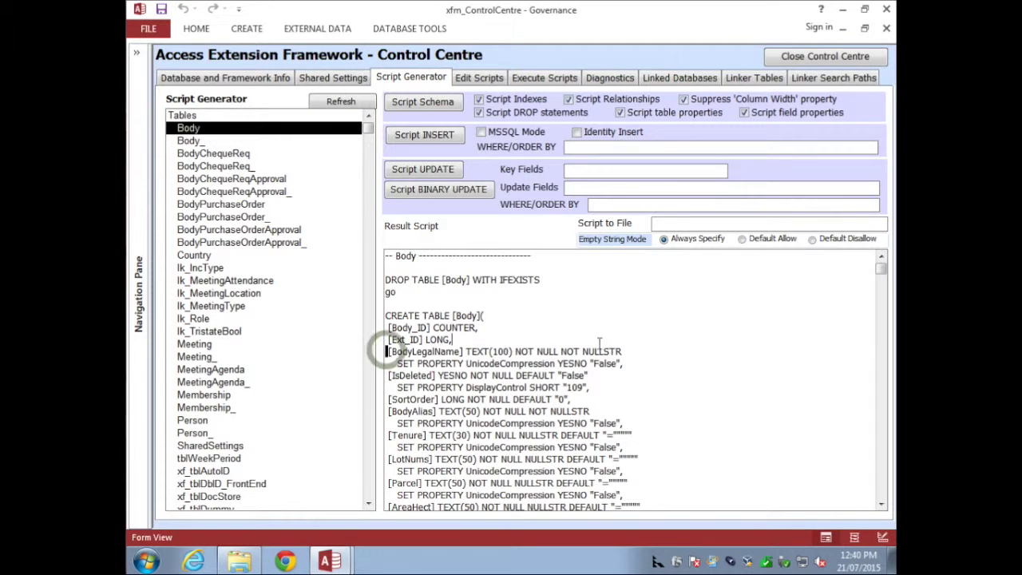
left_click(517, 346)
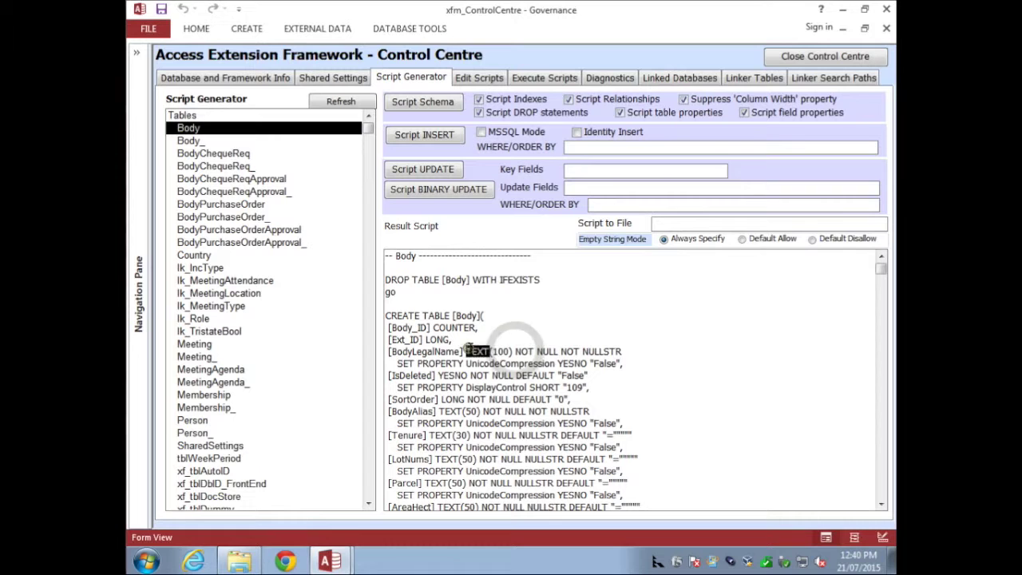
double_click(447, 351)
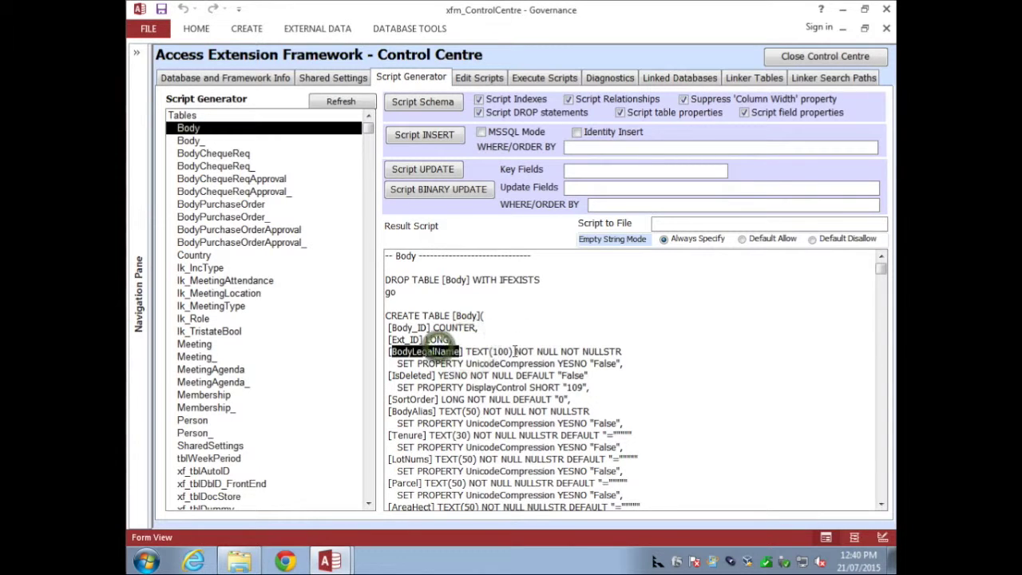
left_click_drag(514, 351, 549, 351)
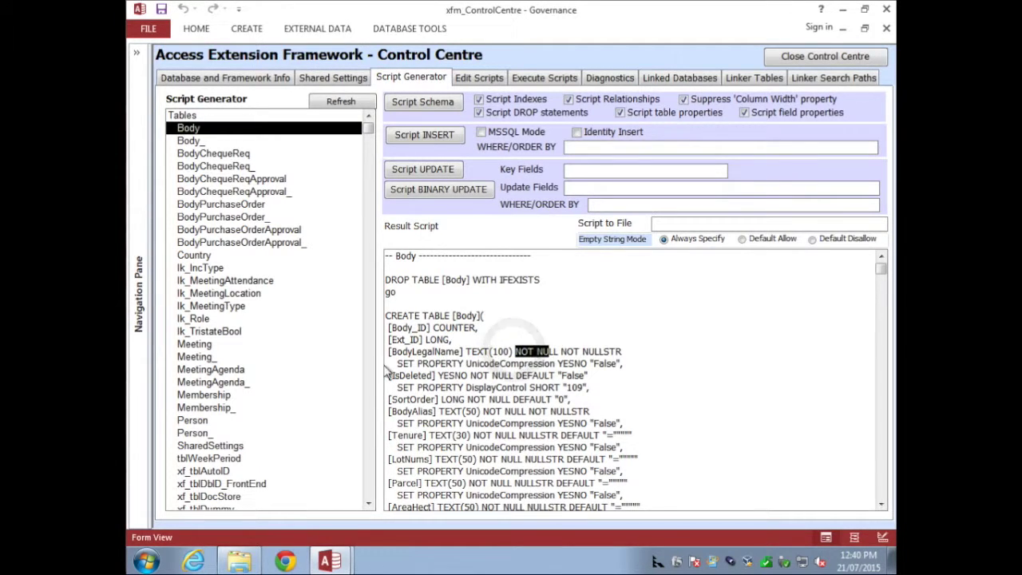
left_click_drag(388, 363, 389, 375)
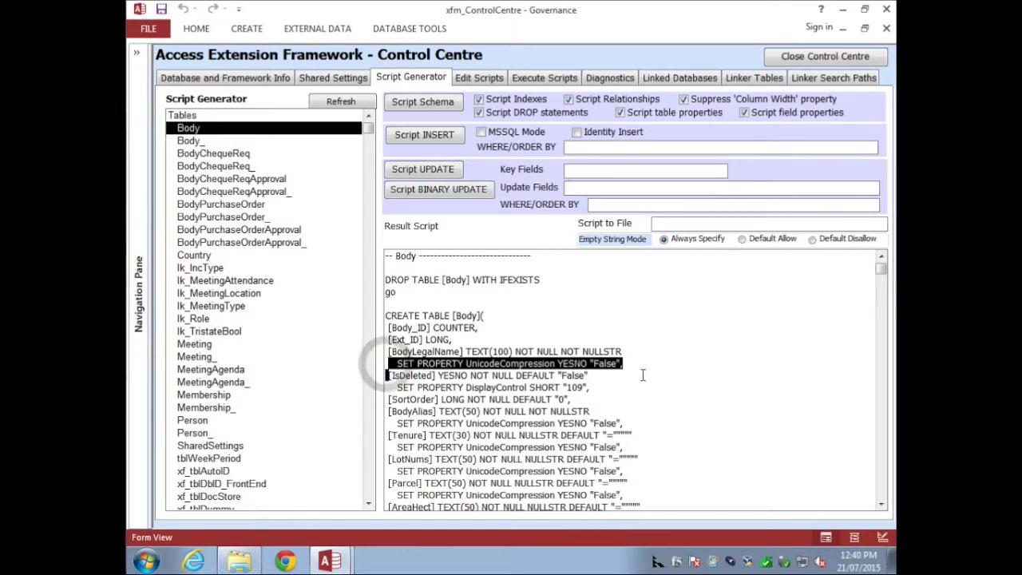
double_click(482, 388)
left_click(504, 376)
double_click(499, 387)
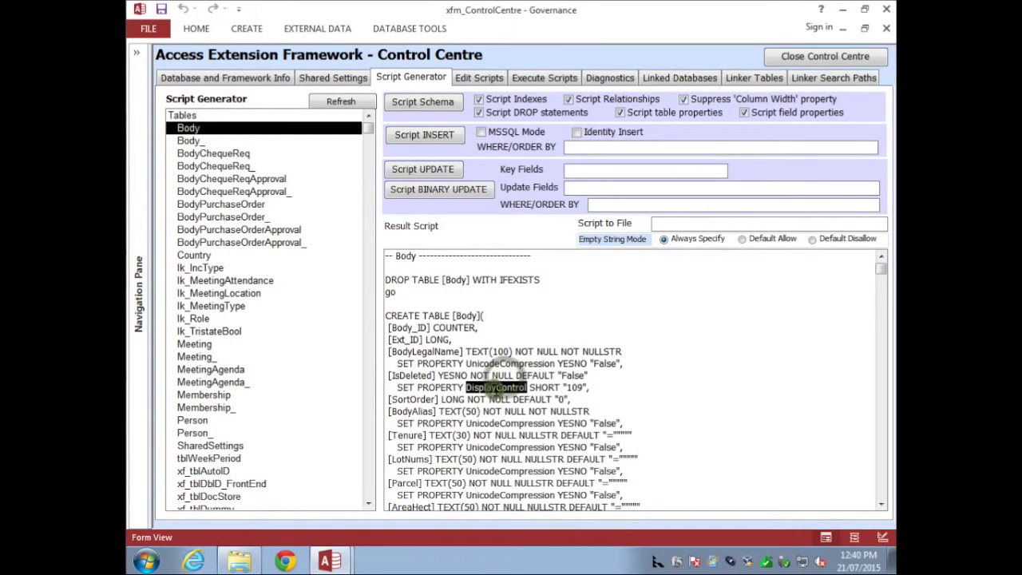
double_click(508, 425)
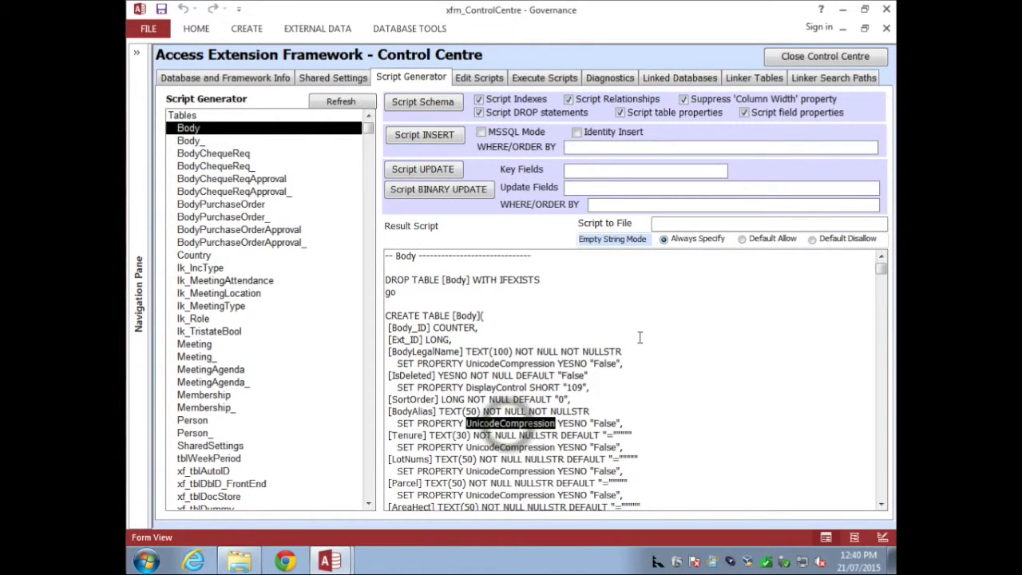
- Expand the navigation pane and open the linked Body table in Design View, accepting the linked-table prompt
left_click(138, 53)
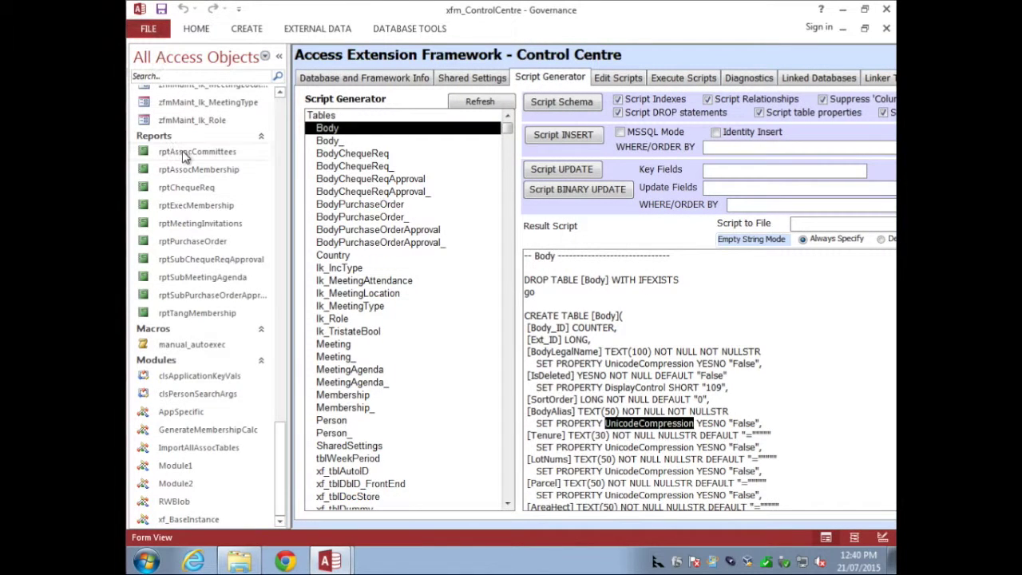
left_click(279, 112)
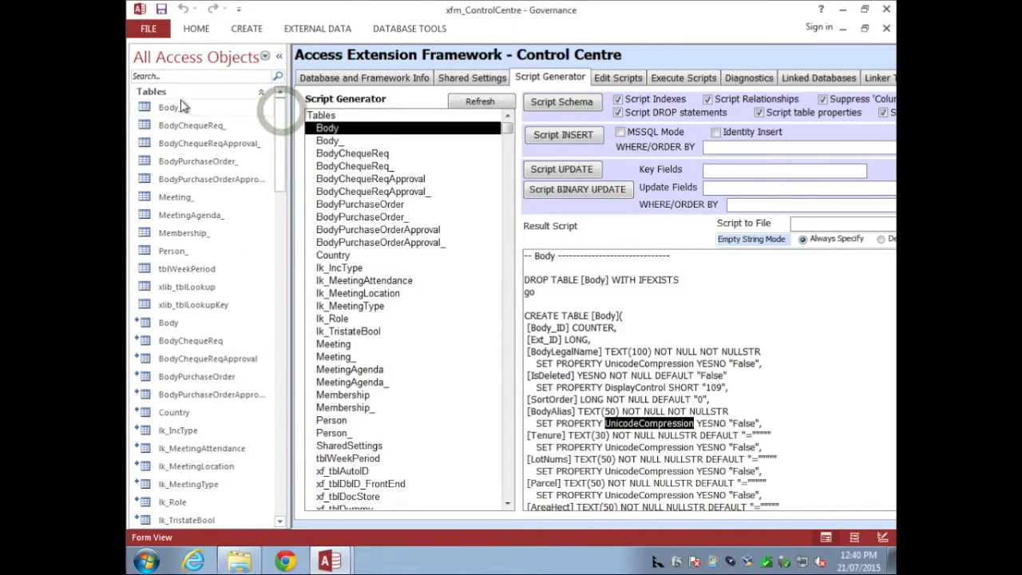
left_click(164, 323)
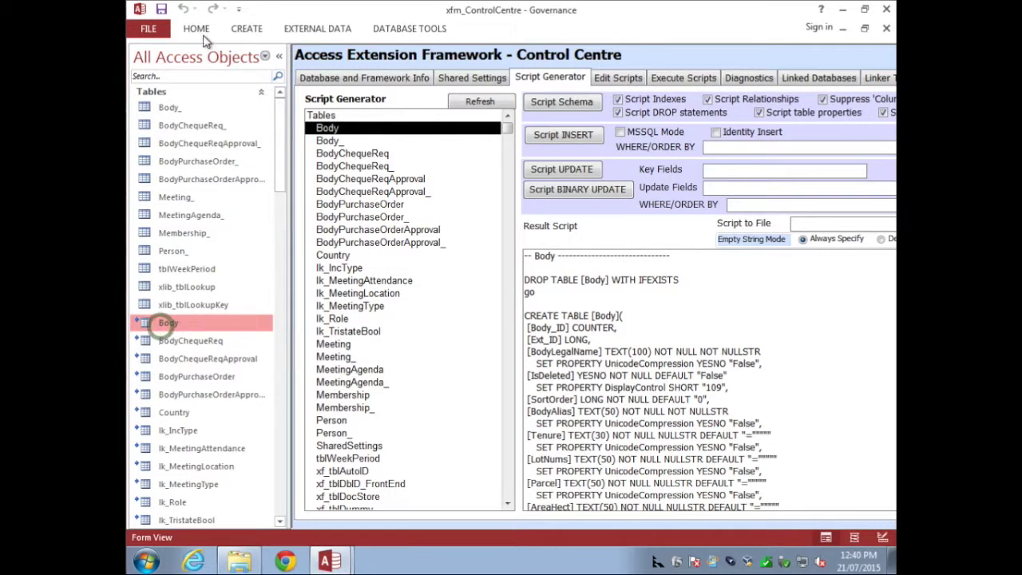
right_click(164, 323)
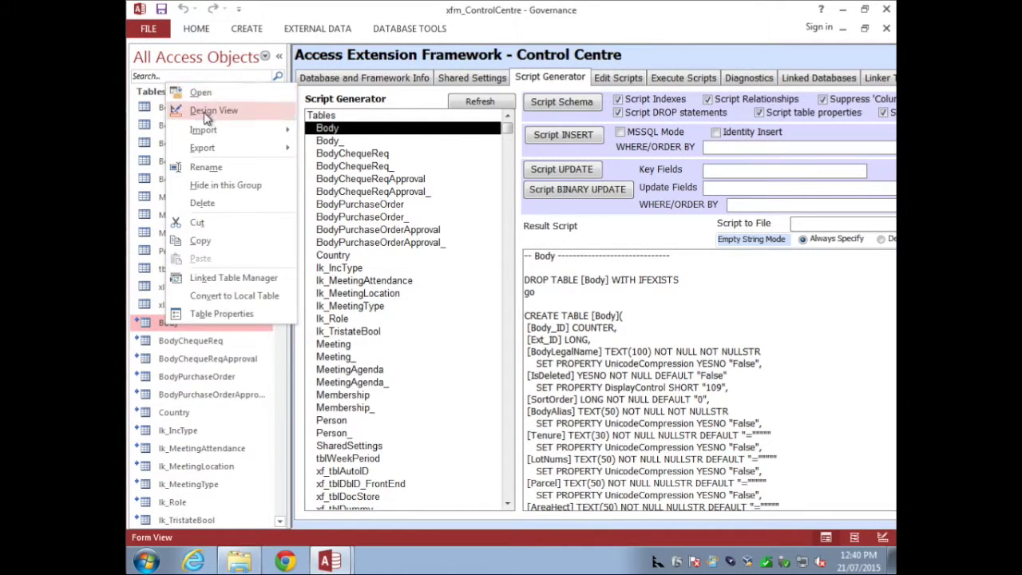
left_click(206, 112)
left_click(479, 328)
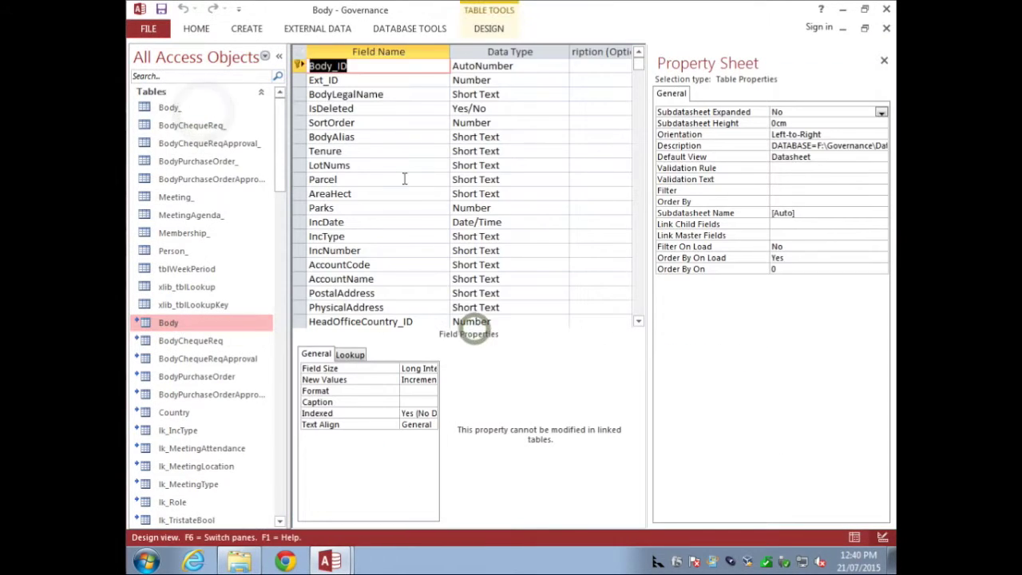
- Review the Parcel field's general properties from Format through Unicode Compression to IME Sentence Mode
left_click(368, 179)
left_click(315, 379)
key("Down")
key("Down")
key("Down")
key("Down")
key("Down")
key("Down")
key("Down")
key("Down")
key("Down")
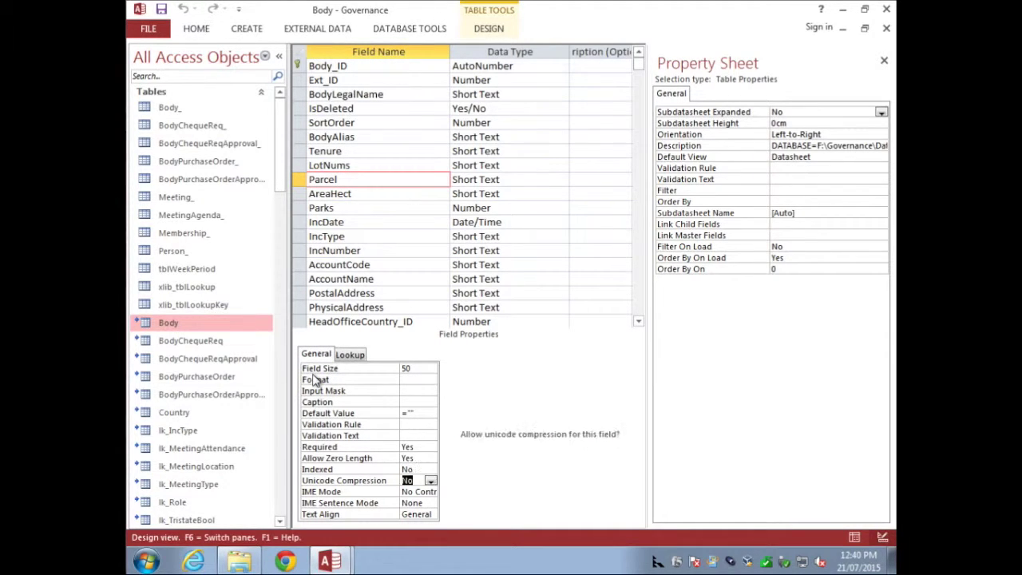
key("Down")
key("Down")
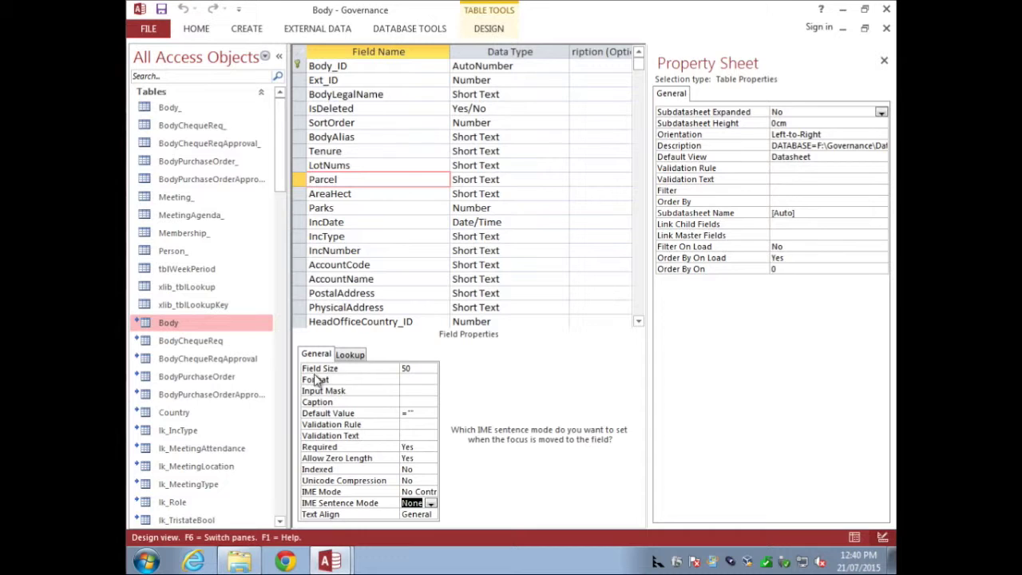
- Check the Tenure field's properties, then close the Body table design and collapse the navigation pane
left_click(885, 30)
left_click(342, 151)
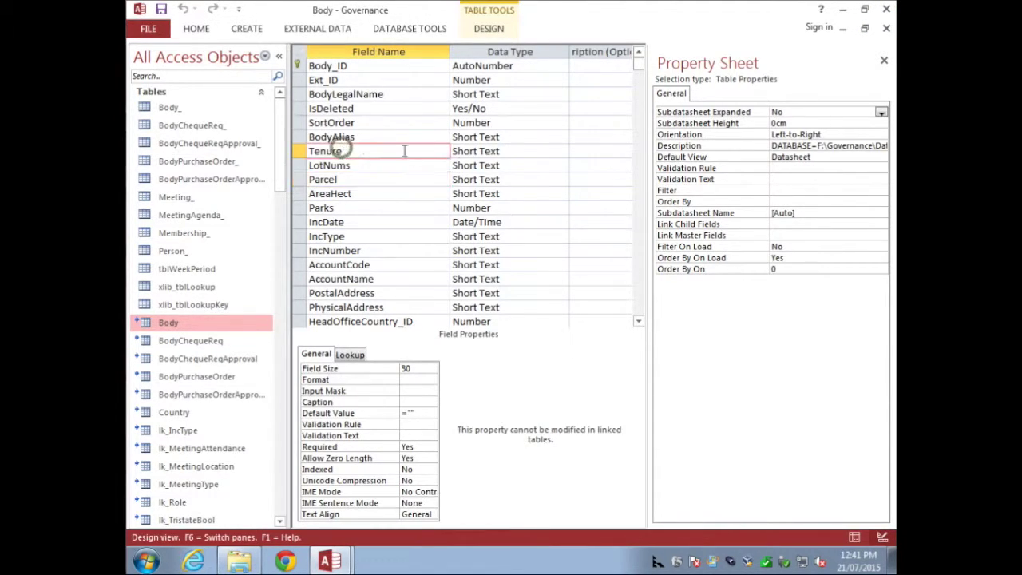
left_click(884, 30)
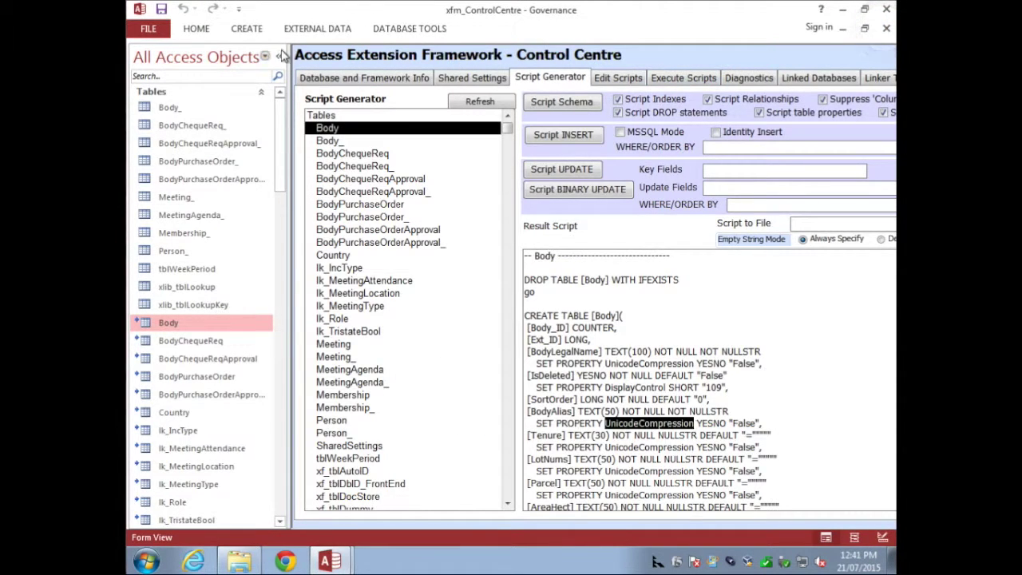
left_click(279, 56)
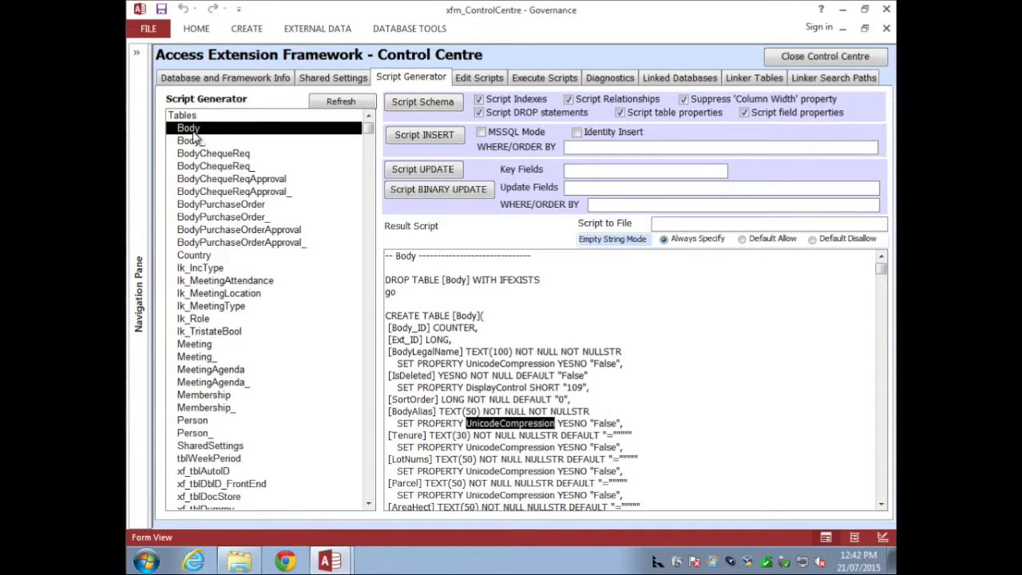
- Generate an INSERT script for the Body table and look through the resulting statements
left_click(449, 137)
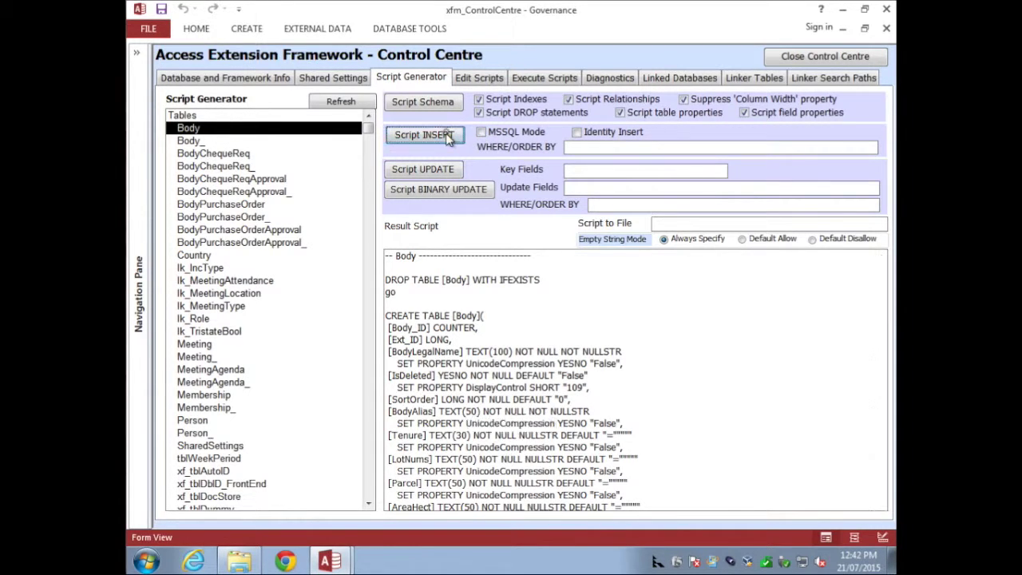
left_click(591, 325)
scroll(591, 325, "down", 6)
scroll(591, 326, "down", 6)
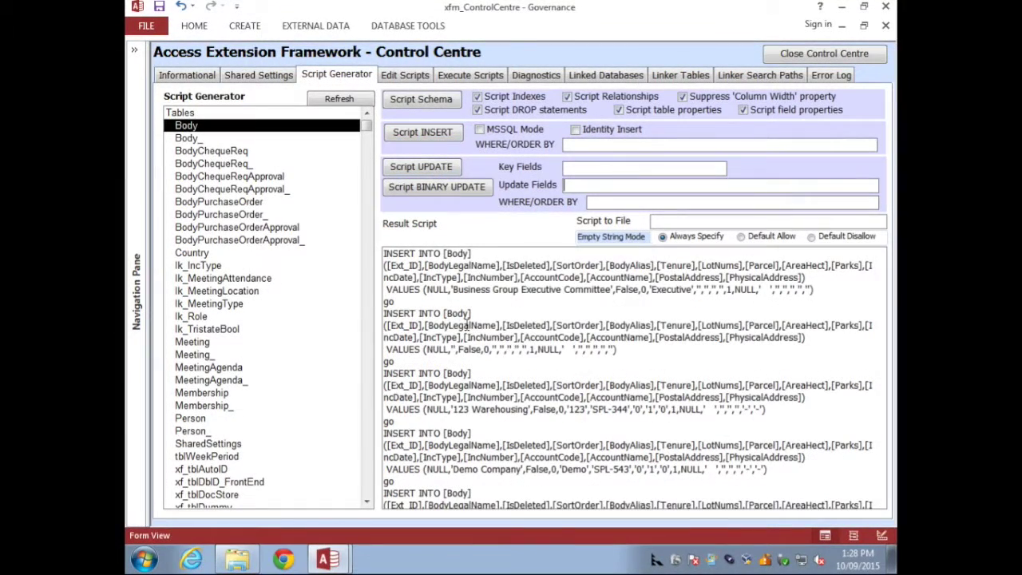
- Set the update fields to BodyLegalName,BodyAlias, taking the field names from the generated INSERT script
double_click(467, 325)
key("ctrl+c")
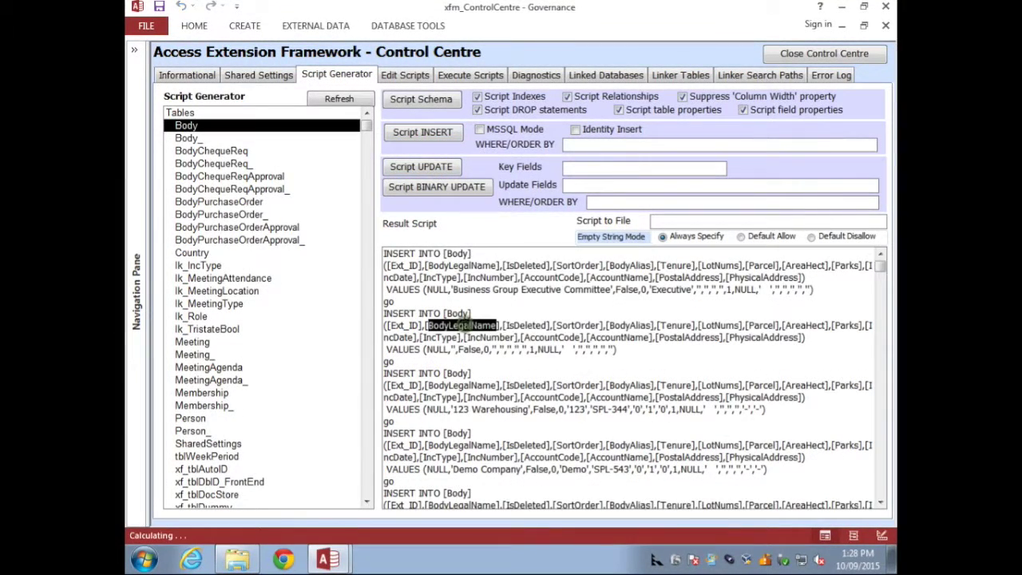
left_click(572, 186)
key("ctrl+v")
type(",")
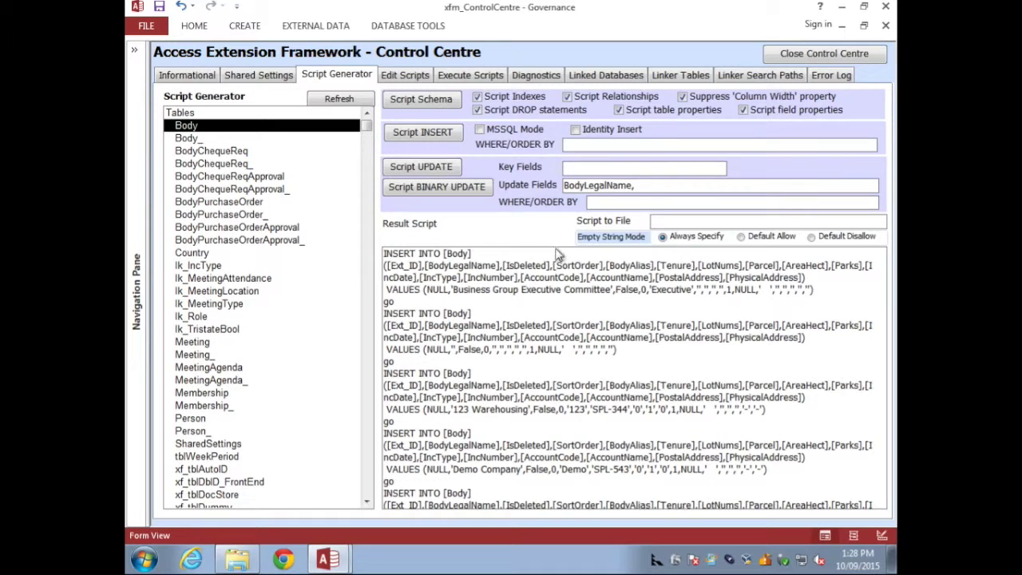
double_click(626, 265)
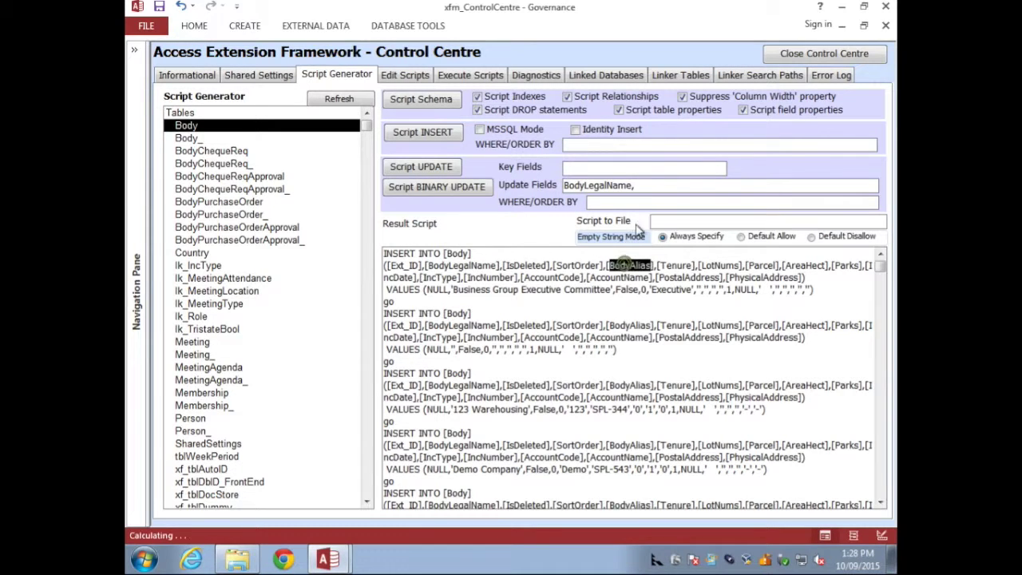
left_click(648, 184)
type("BodyAlias")
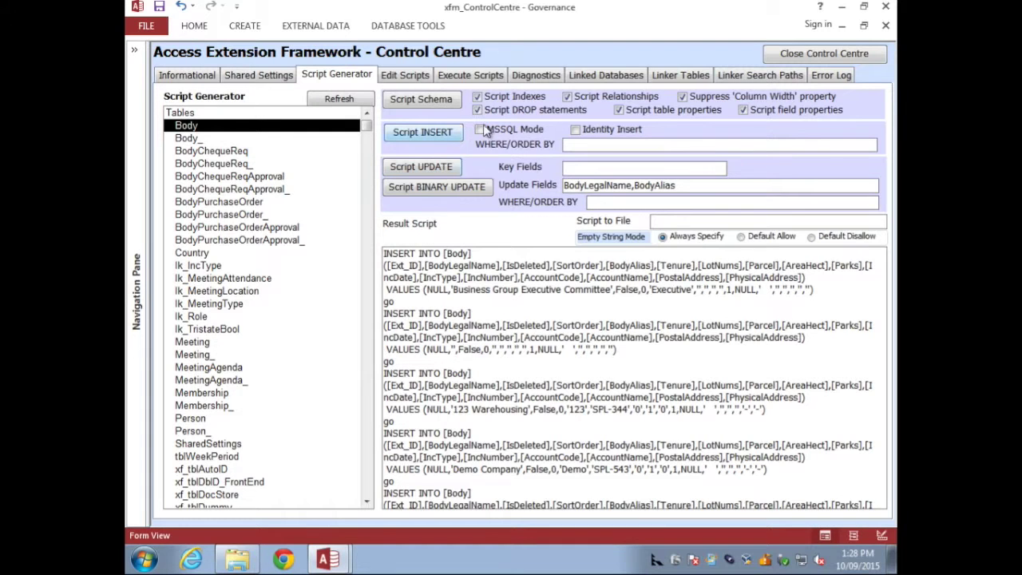
- Enable Identity Insert and regenerate the INSERT script for the Body table
left_click(577, 129)
left_click(441, 132)
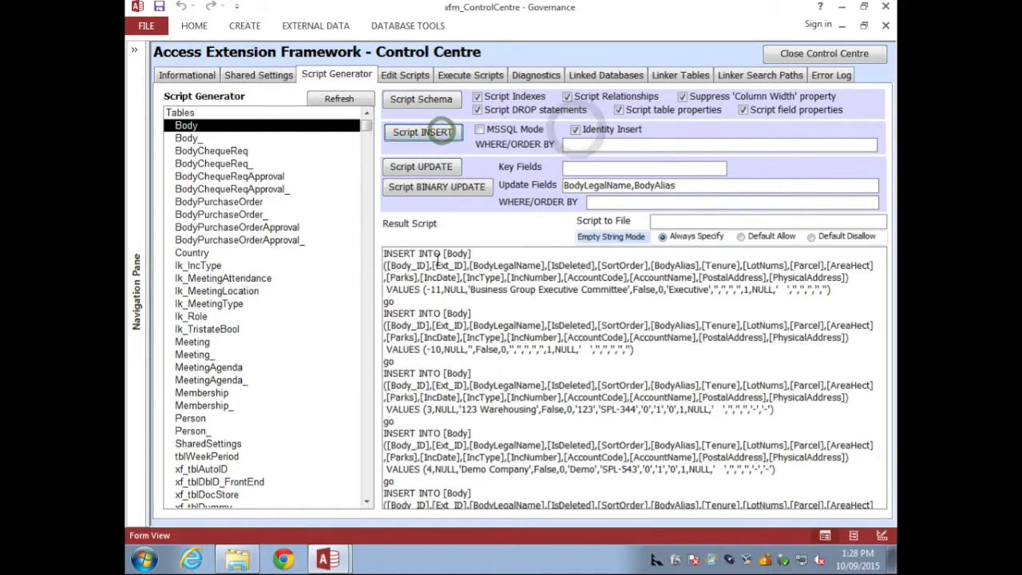
- Copy Body_ID from the INSERT script into the key fields and generate the UPDATE script for the Body table
double_click(399, 265)
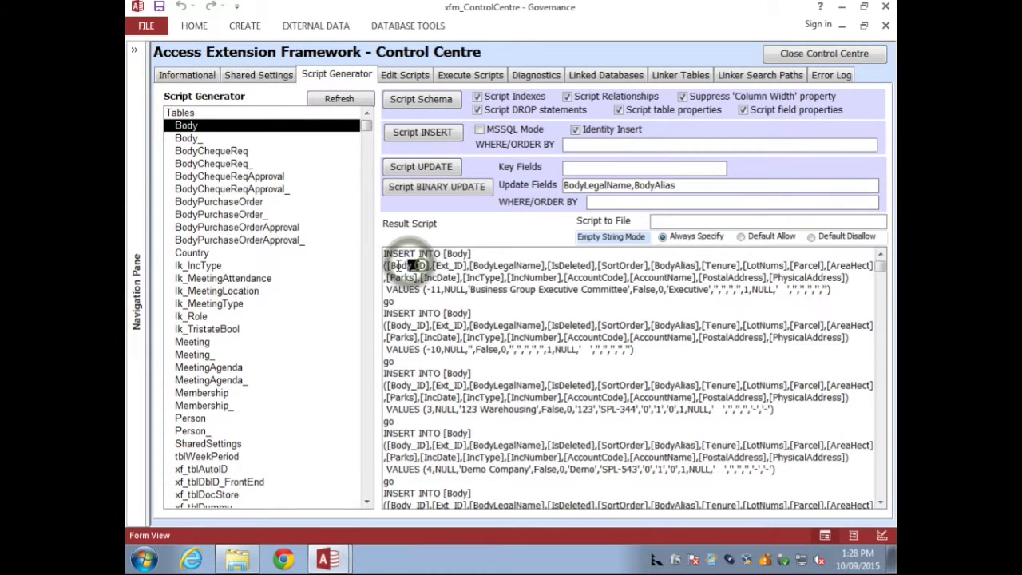
left_click(389, 266)
left_click_drag(389, 266, 427, 265)
key("ctrl+c")
left_click(573, 169)
key("ctrl+v")
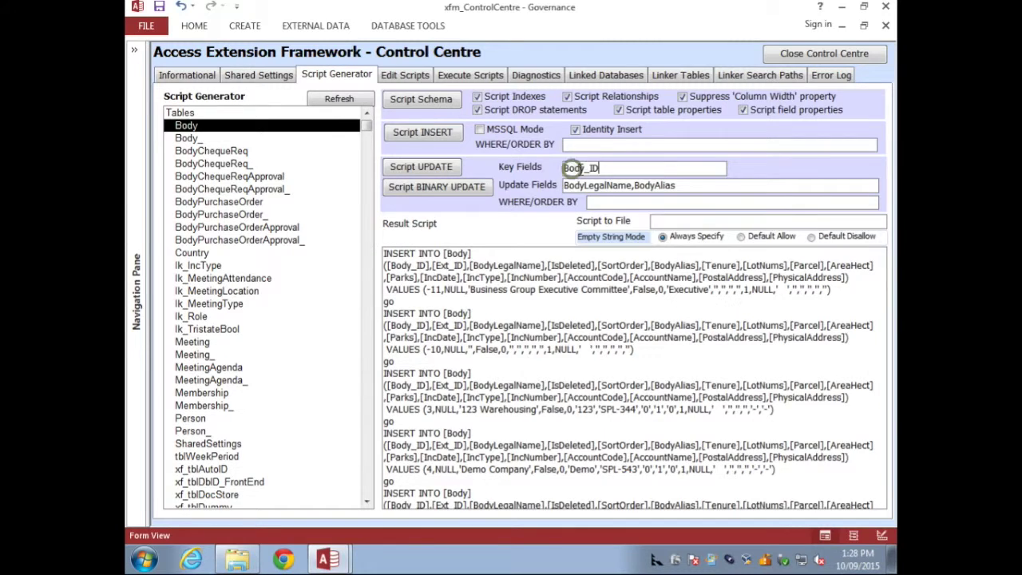
left_click(447, 170)
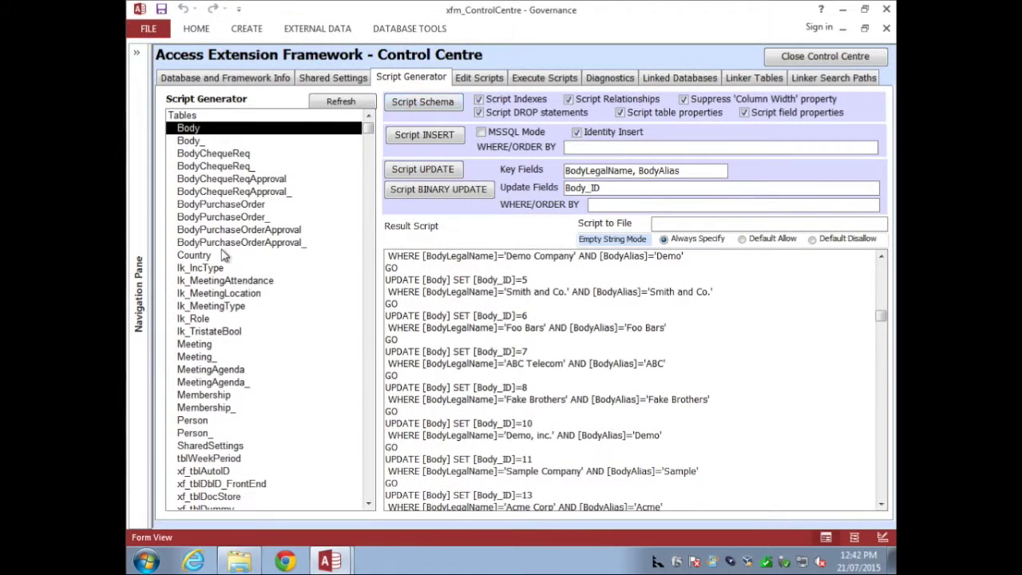
- Generate a schema script for the Country table
left_click(194, 256)
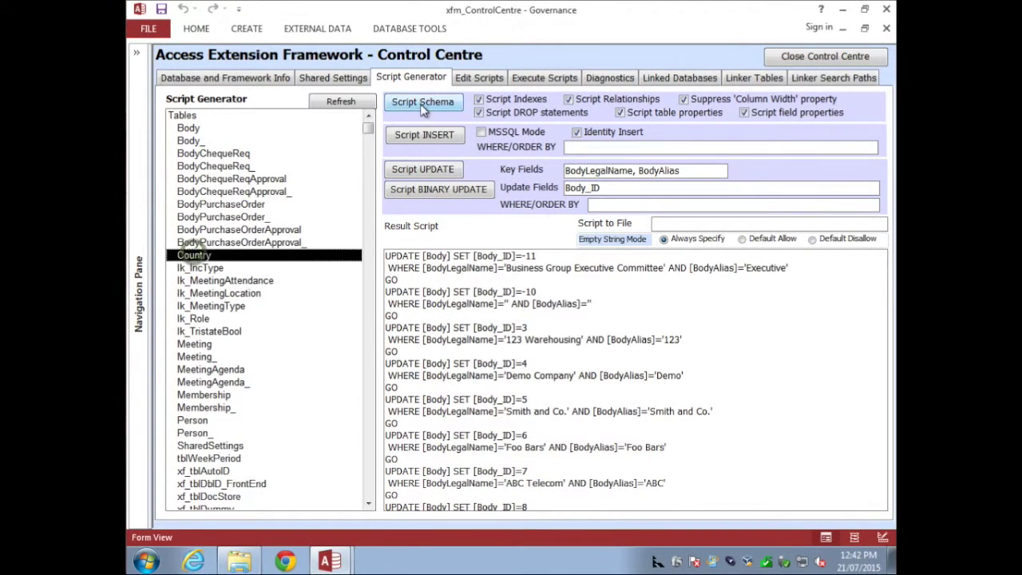
left_click(422, 102)
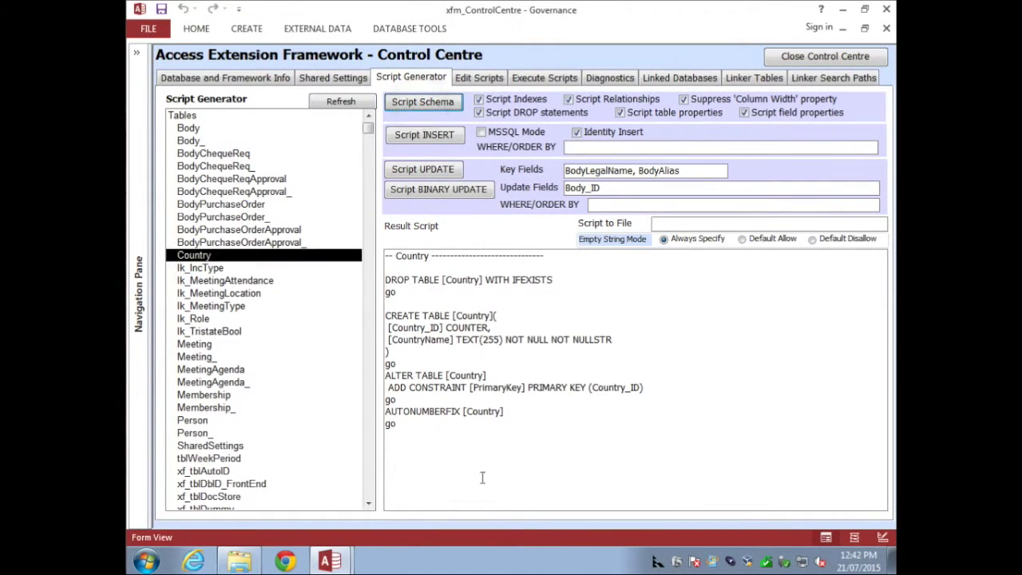
left_click(453, 446)
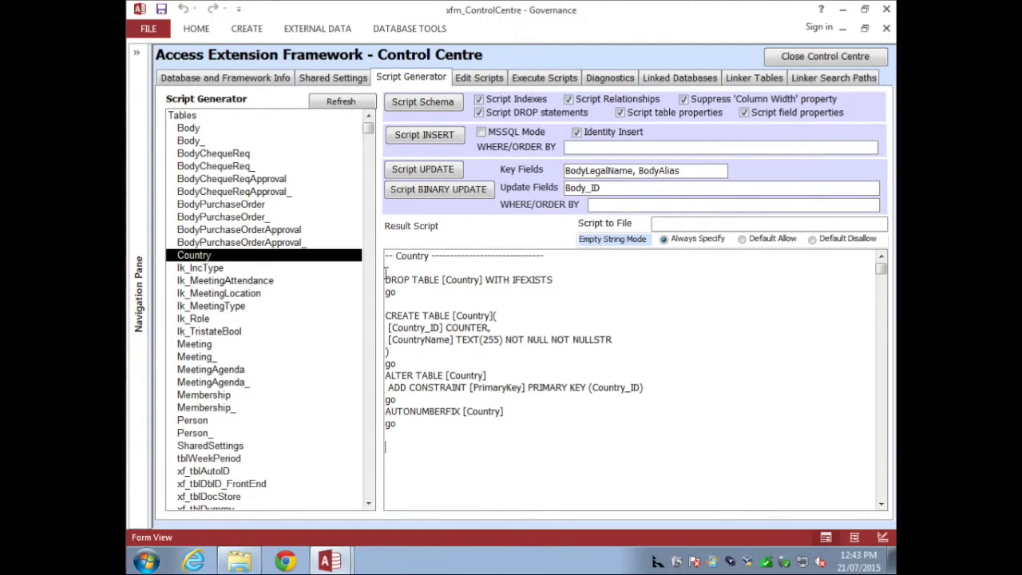
- Examine the WITH IFEXISTS clause and the AUTONUMBERFIX statement in the Country schema script
left_click_drag(386, 276, 570, 278)
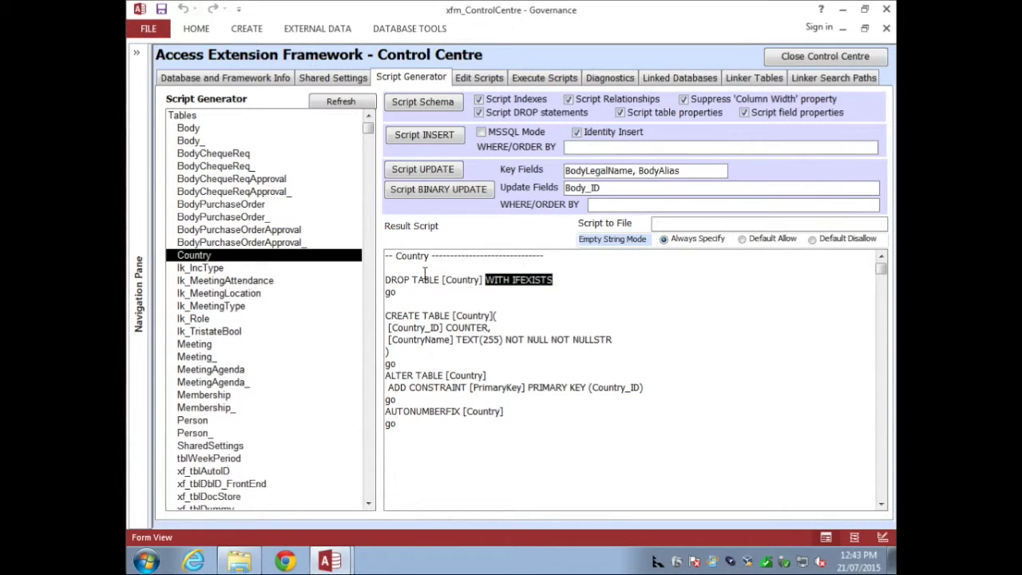
left_click(519, 297)
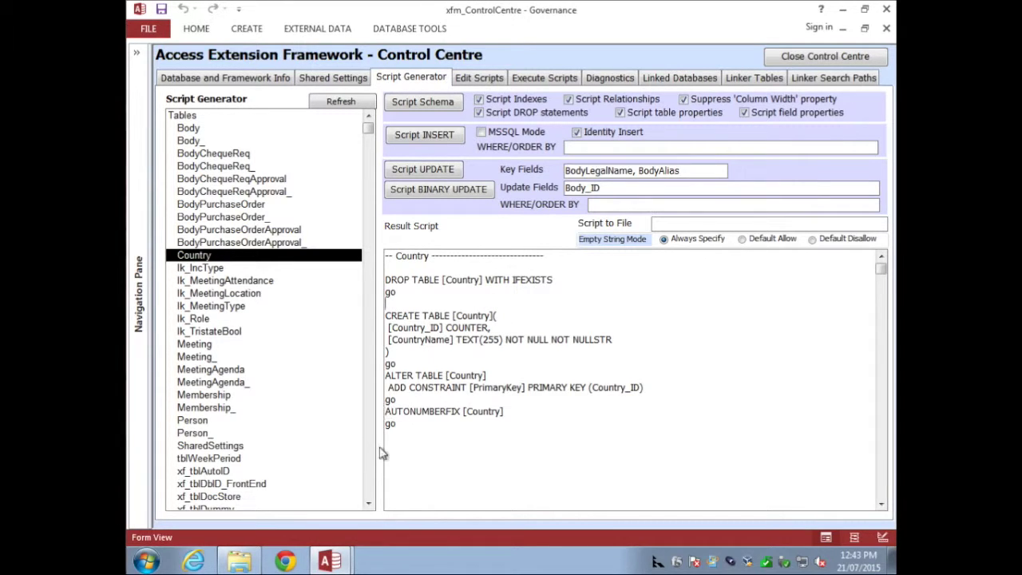
double_click(427, 412)
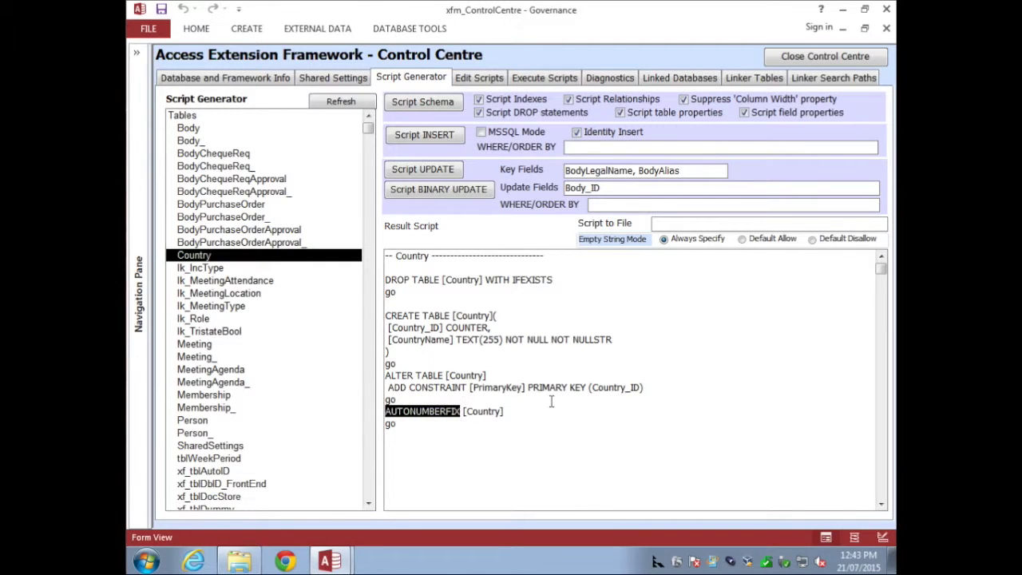
left_click(465, 363)
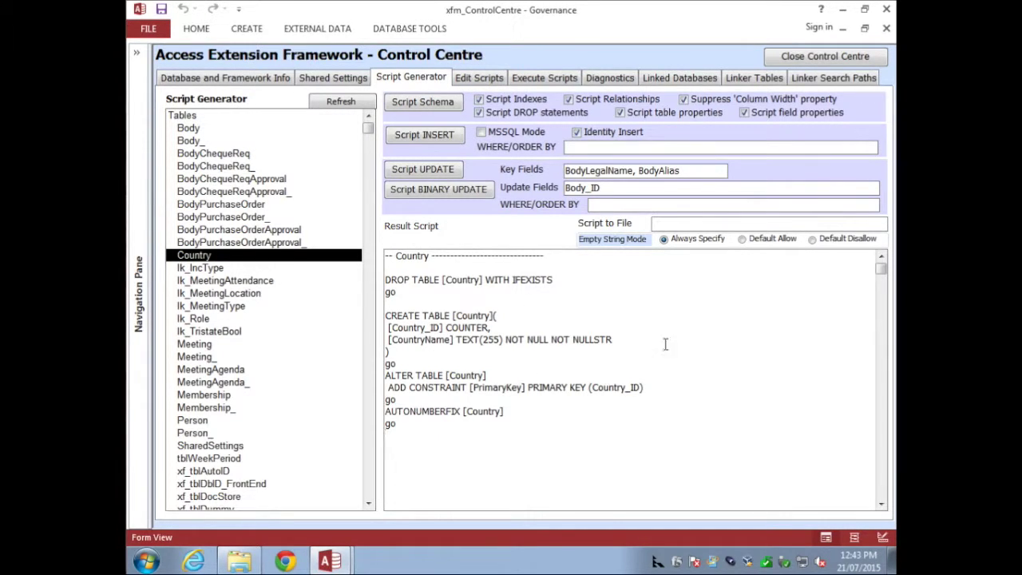
- Open the BE Upgrade 1.03 to 1.04 script for editing and review its external database App ID and version fields
left_click(484, 77)
left_click(458, 105)
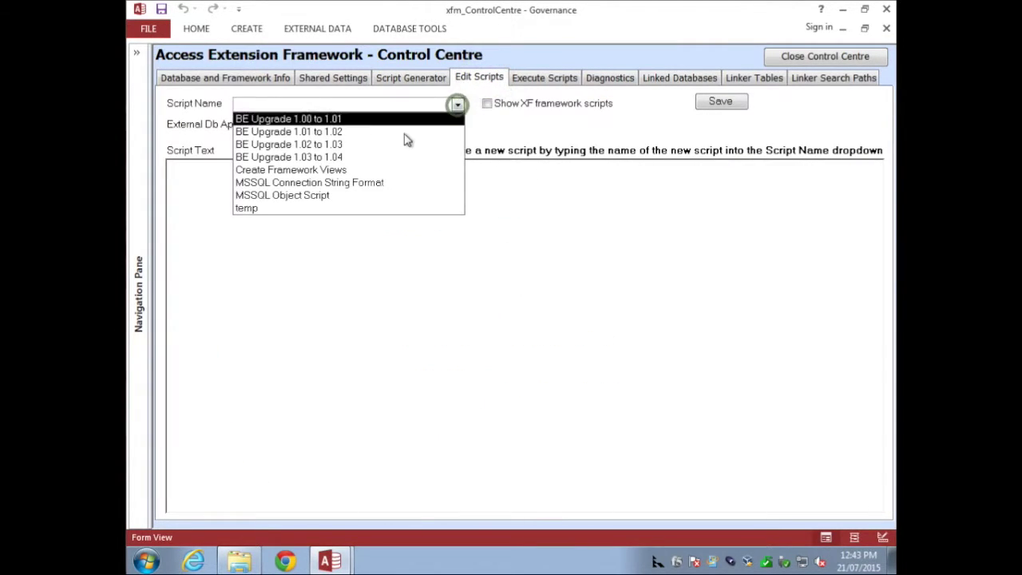
left_click(375, 157)
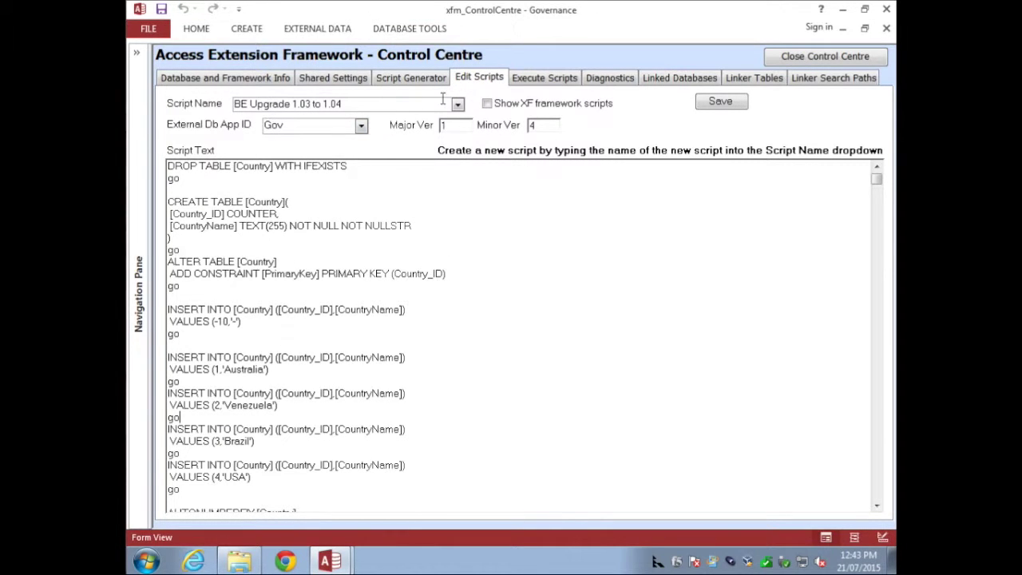
left_click(361, 125)
left_click(362, 125)
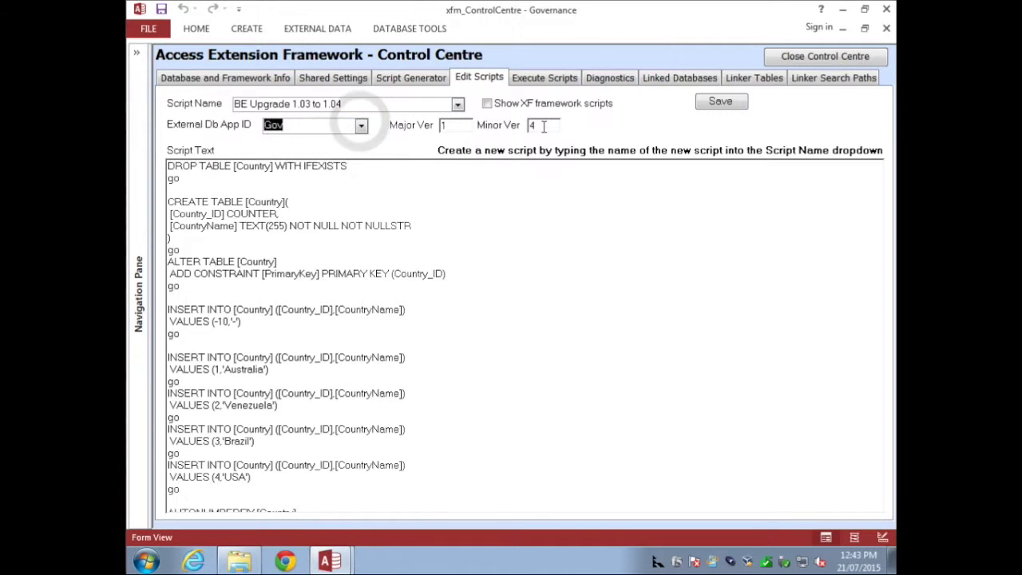
- View the text of the stored temp and MSSQL Object Script scripts in the script editor
left_click(457, 107)
left_click(458, 106)
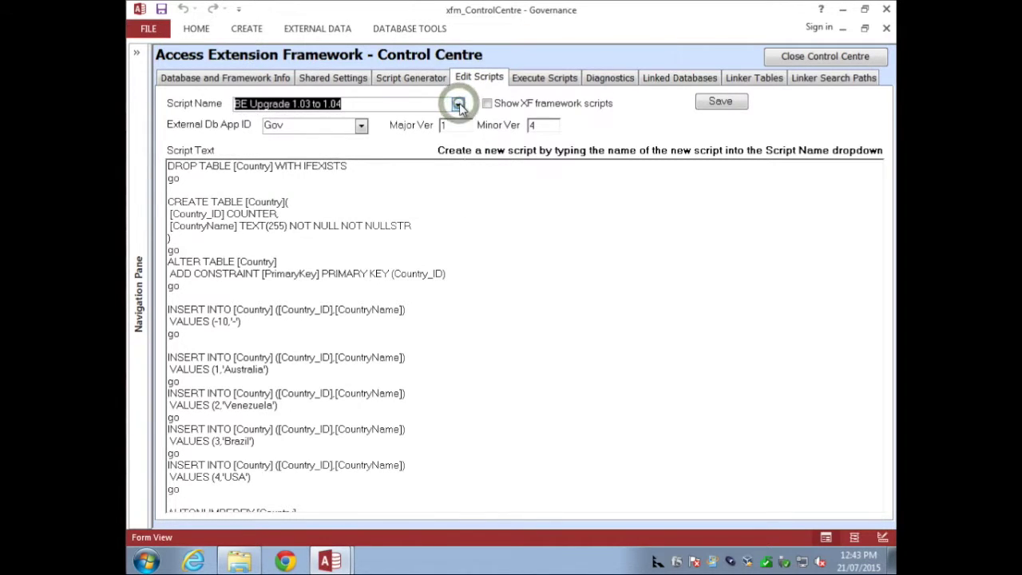
left_click(459, 104)
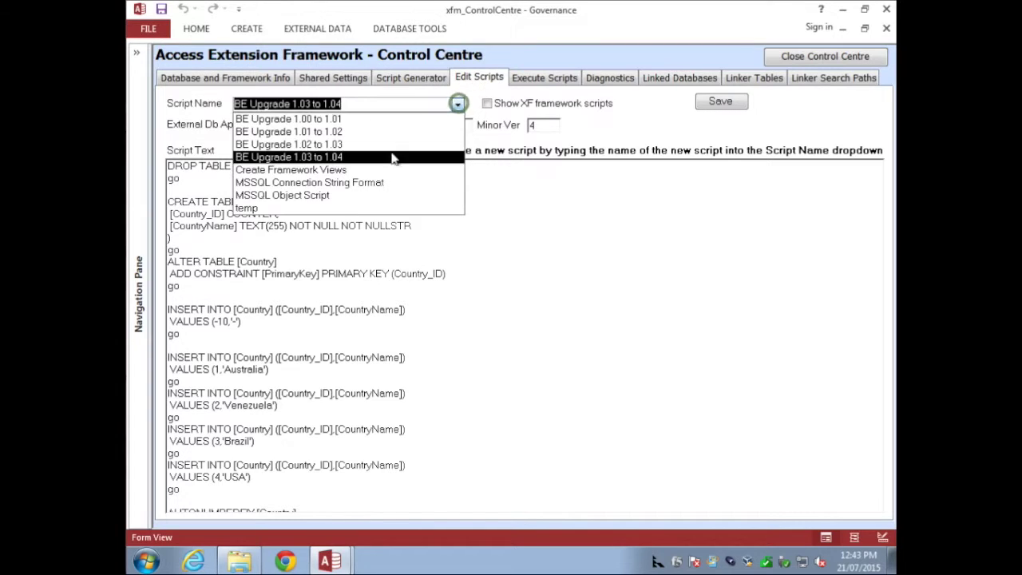
left_click(318, 208)
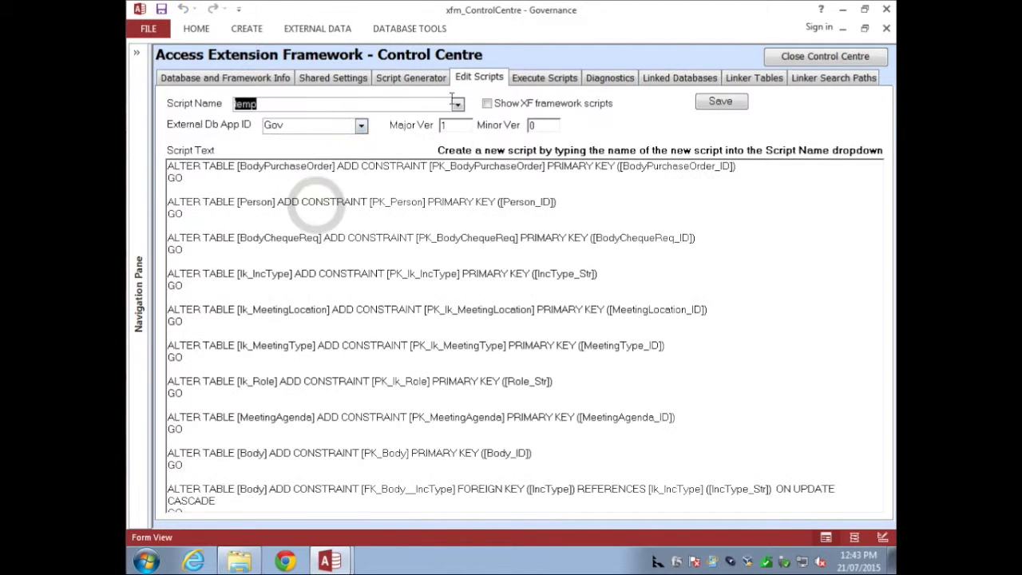
left_click(457, 106)
left_click(323, 194)
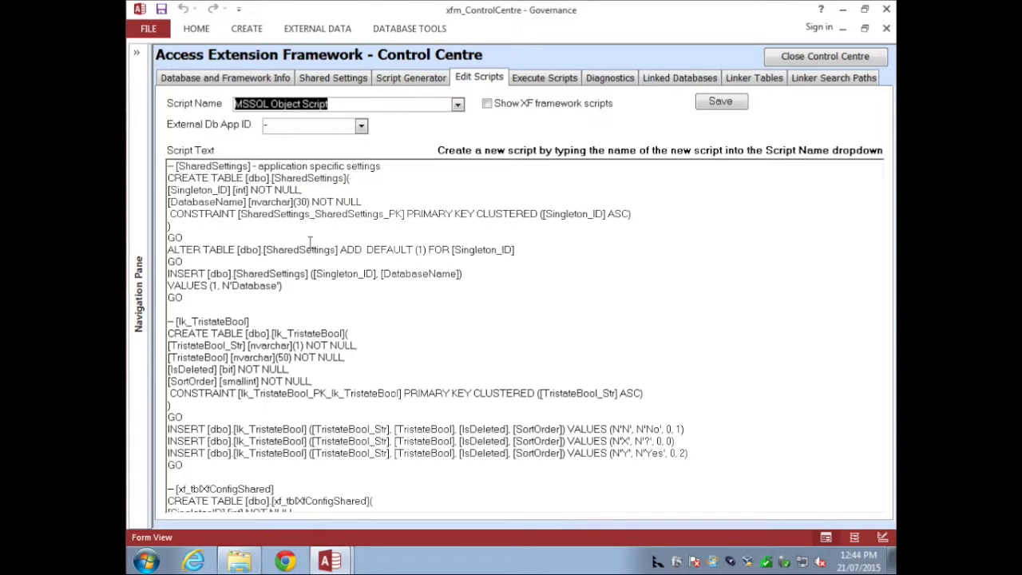
left_click(407, 210)
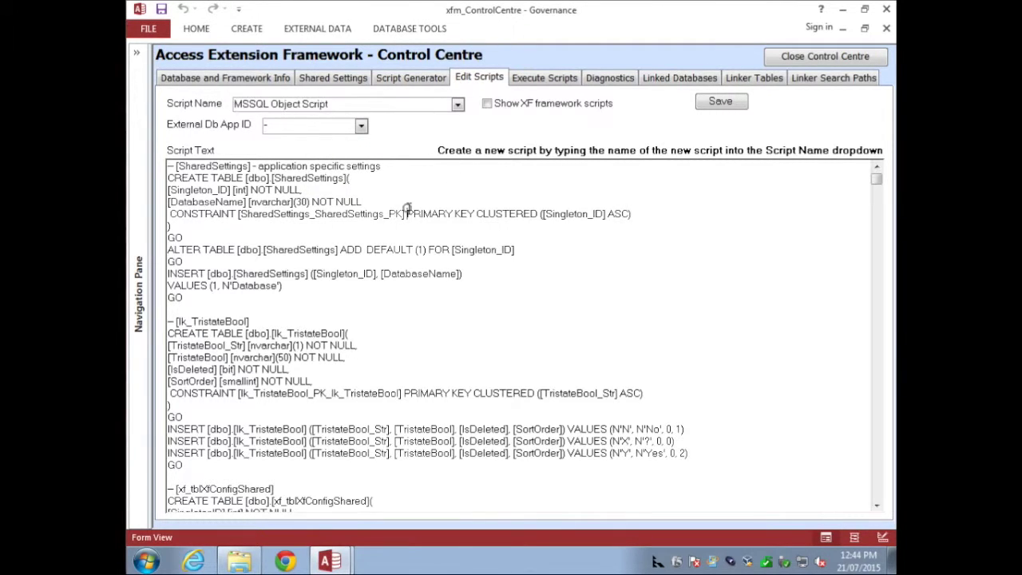
left_click(459, 105)
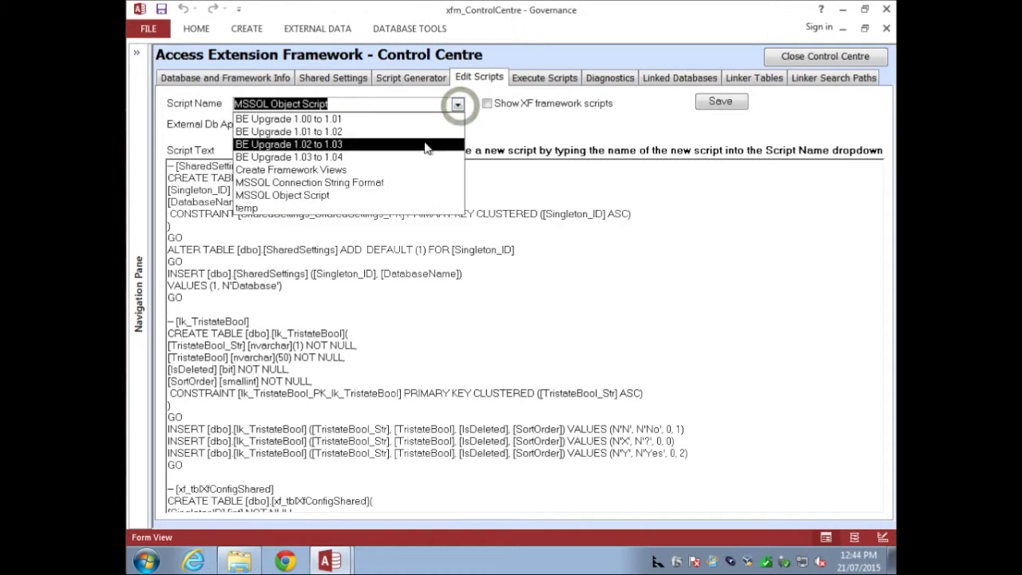
left_click(458, 105)
- Choose the BE Upgrade 1.02 to 1.03 script for execution with [Current Database] as the target
left_click(548, 80)
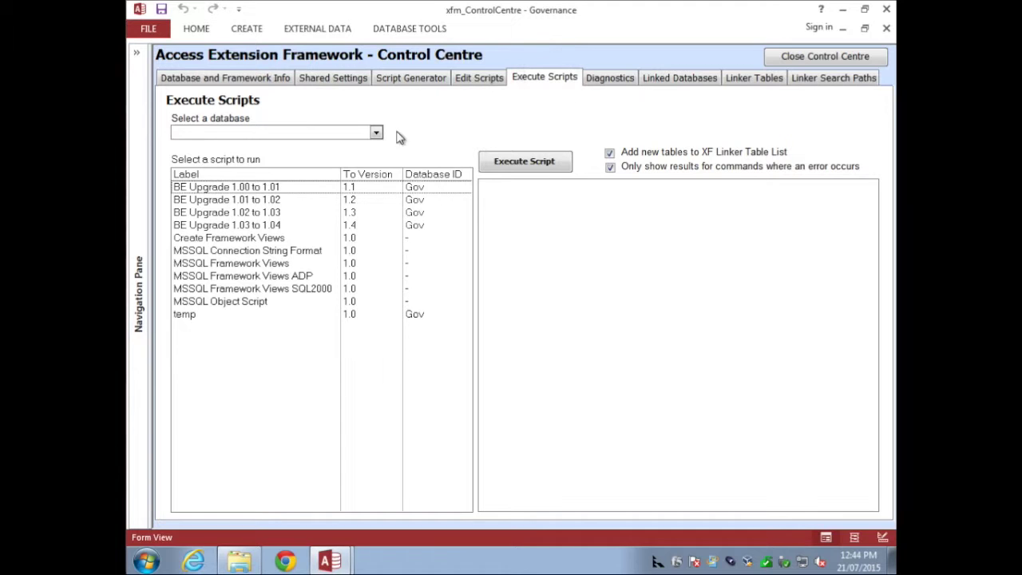
left_click(253, 213)
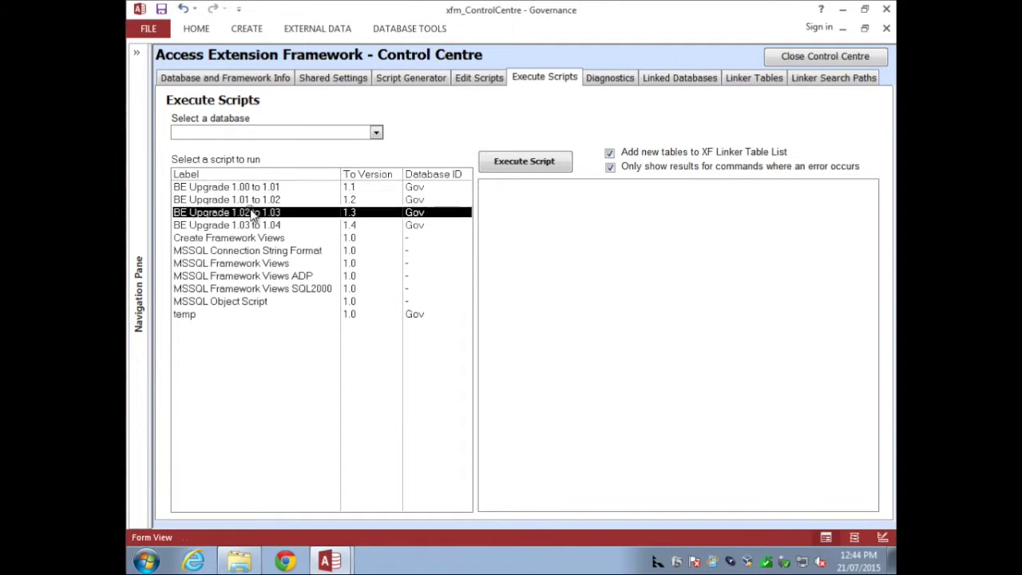
left_click(375, 132)
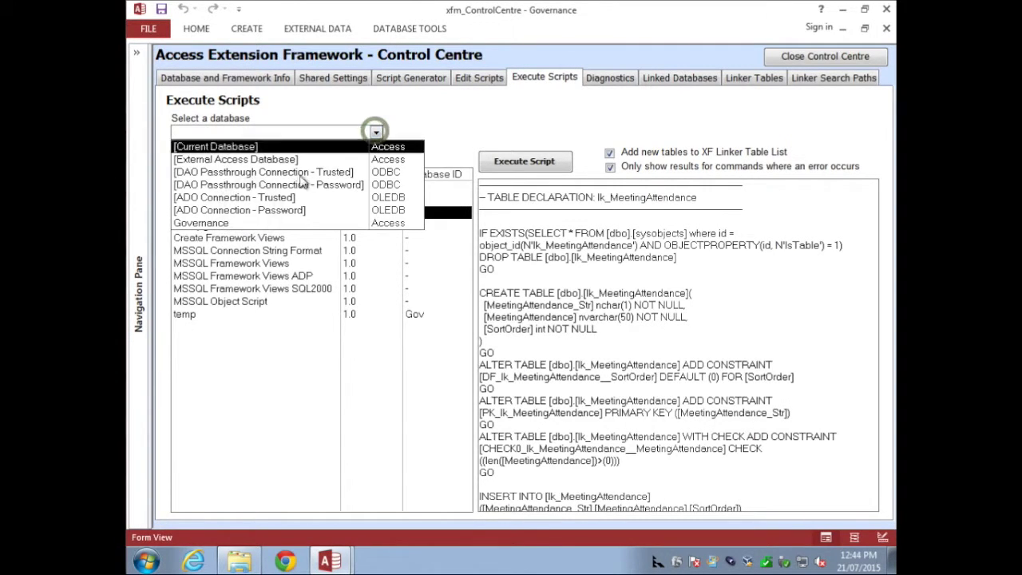
left_click(296, 149)
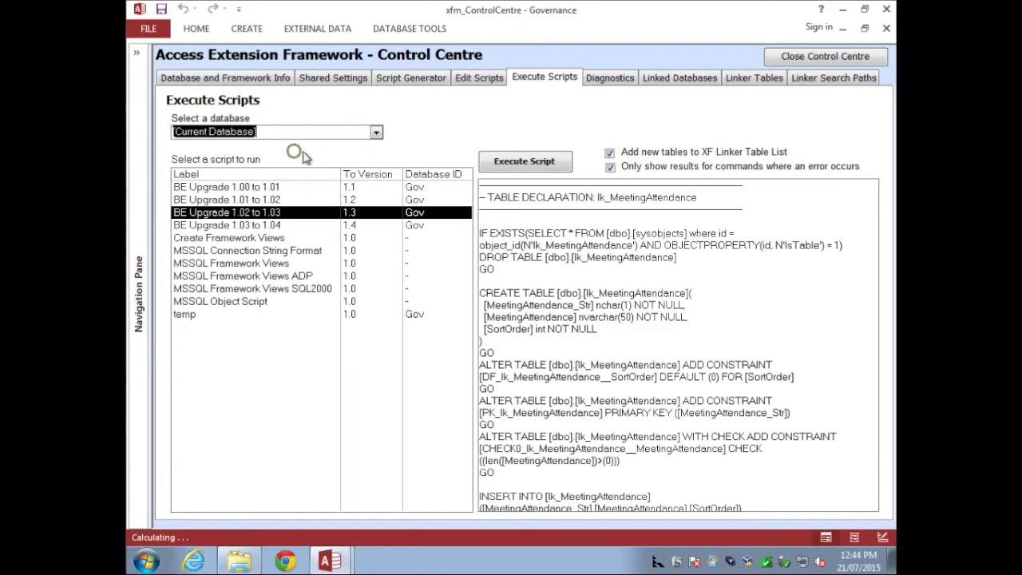
- Set the execution target to [External Access Database] and look at the file browser for picking a database
left_click(375, 132)
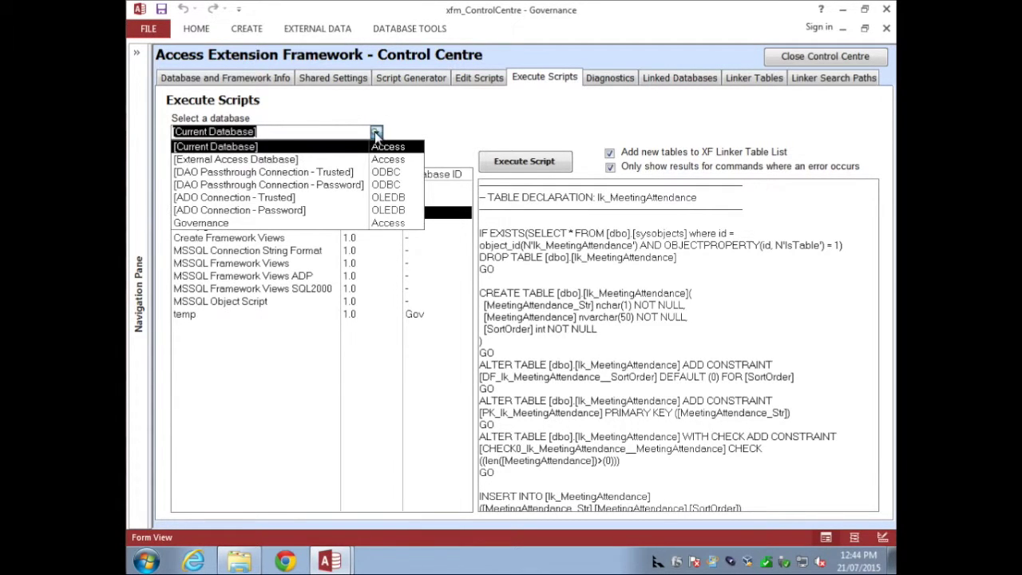
left_click(308, 161)
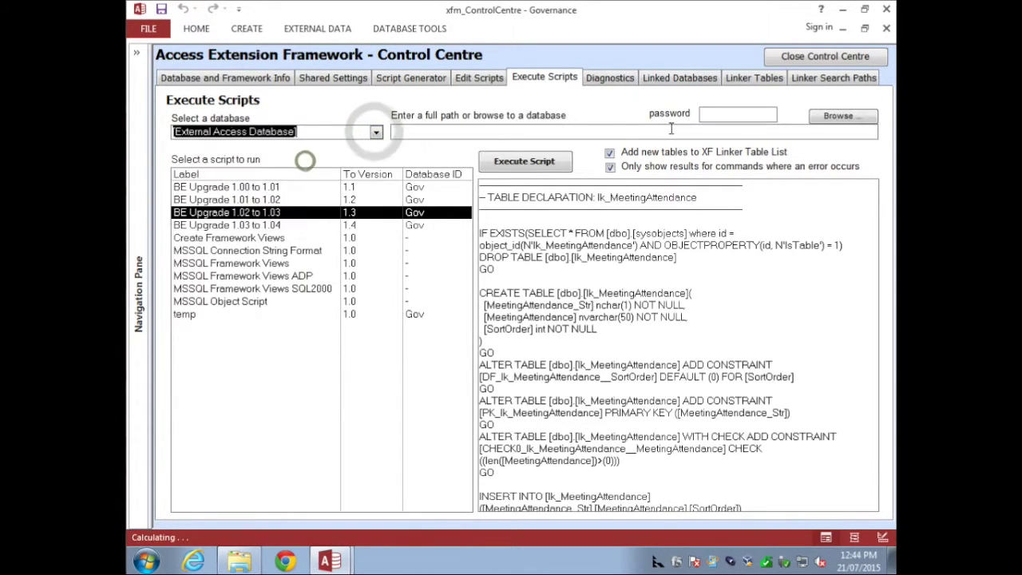
left_click(851, 116)
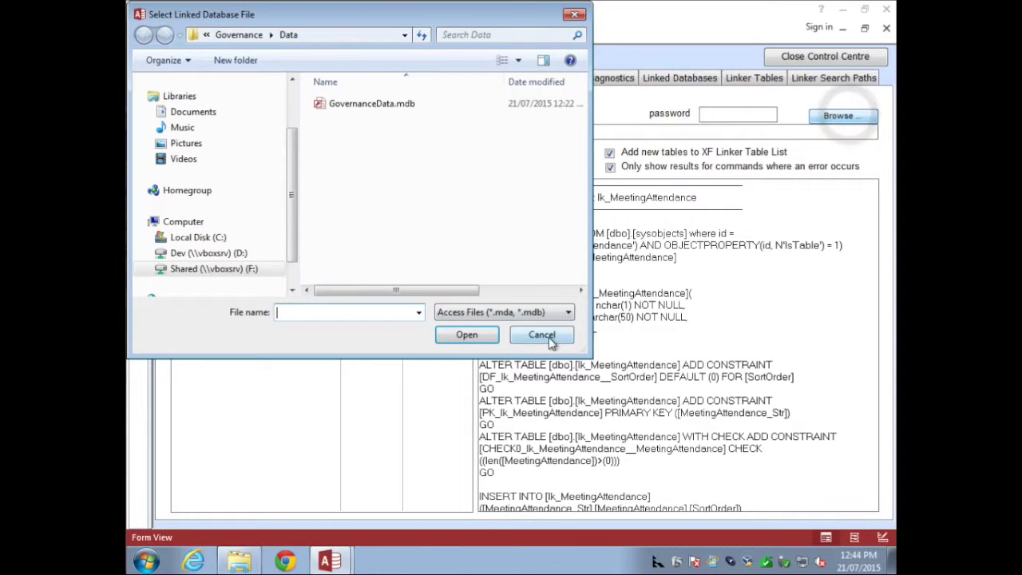
left_click(545, 335)
- Set the execution target to [DAO Passthrough Connection - Trusted] and highlight the server and database names in its ODBC connection string
left_click(375, 132)
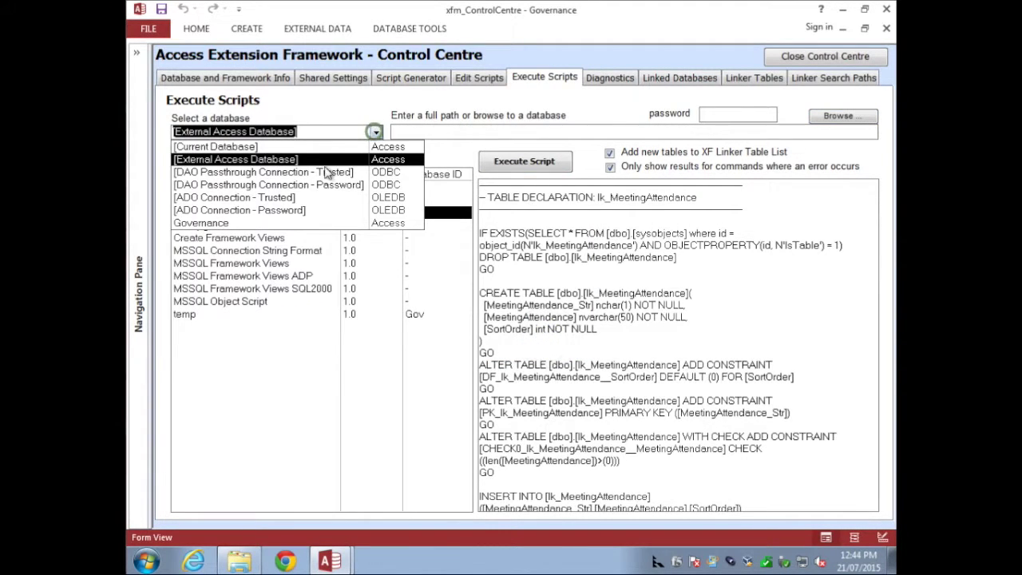
left_click(280, 174)
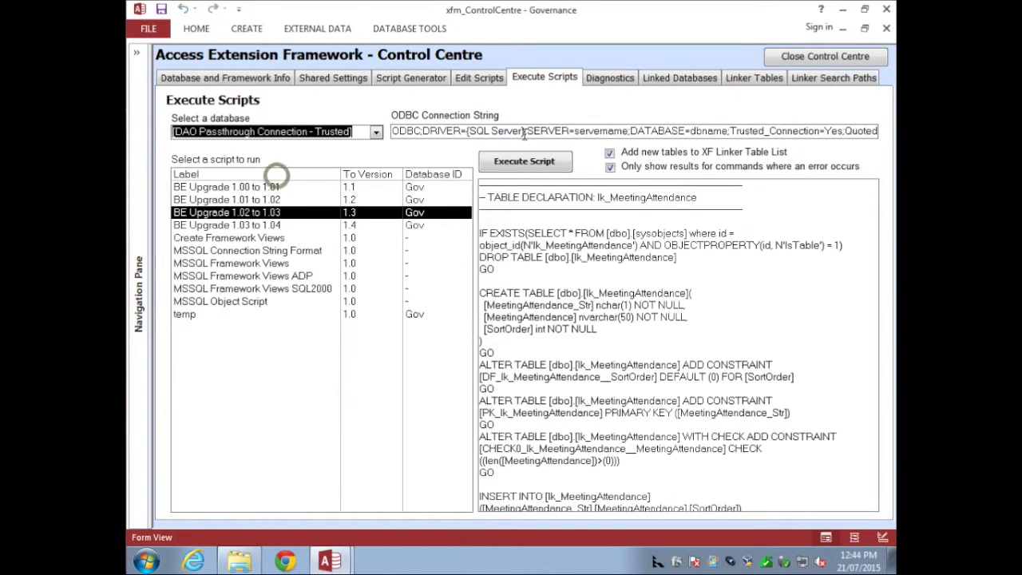
double_click(589, 130)
double_click(698, 131)
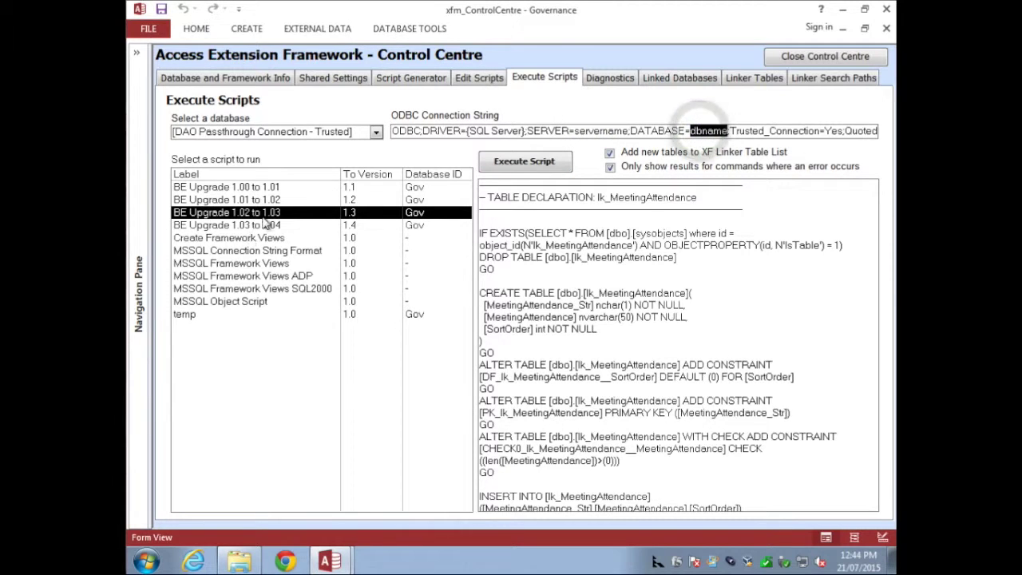
- Try to target the Governance database for script execution and view the linked database details for Governance
left_click(375, 133)
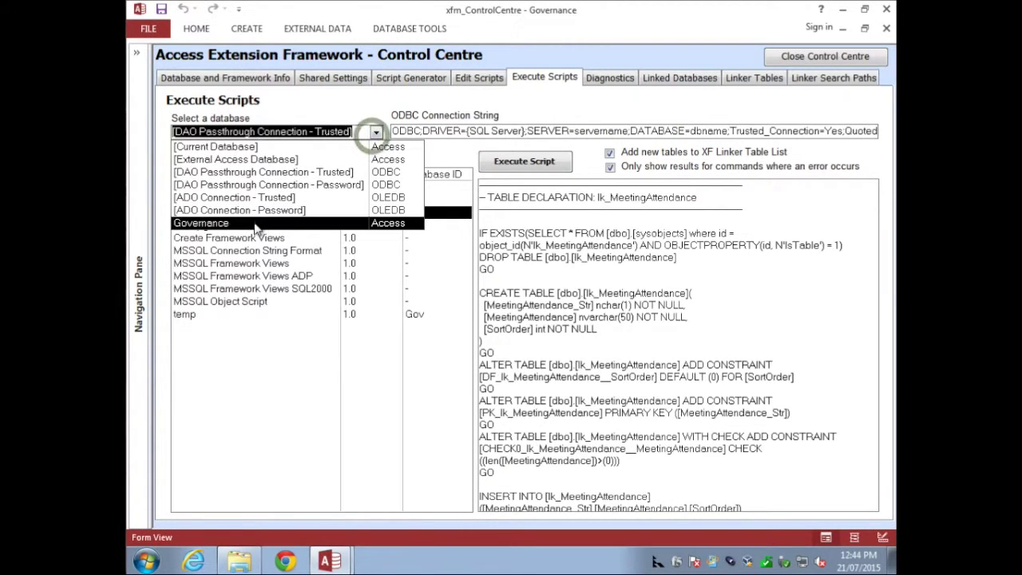
left_click(254, 224)
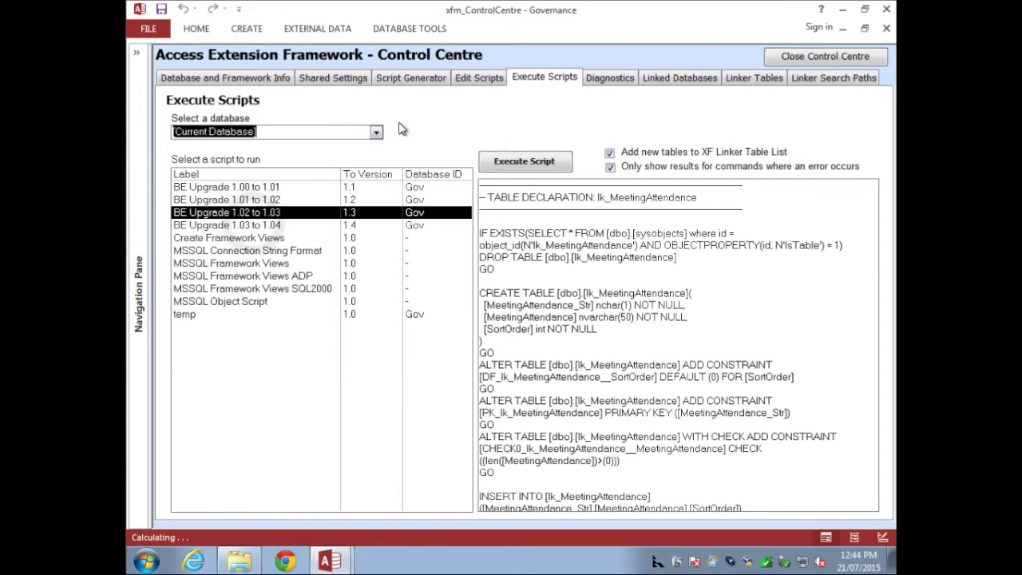
left_click(668, 80)
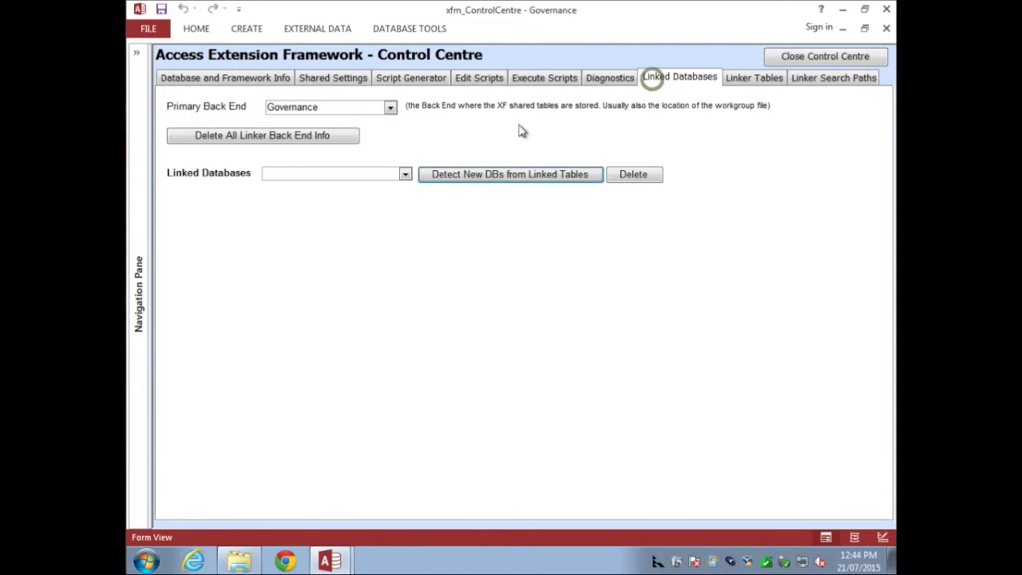
left_click(406, 174)
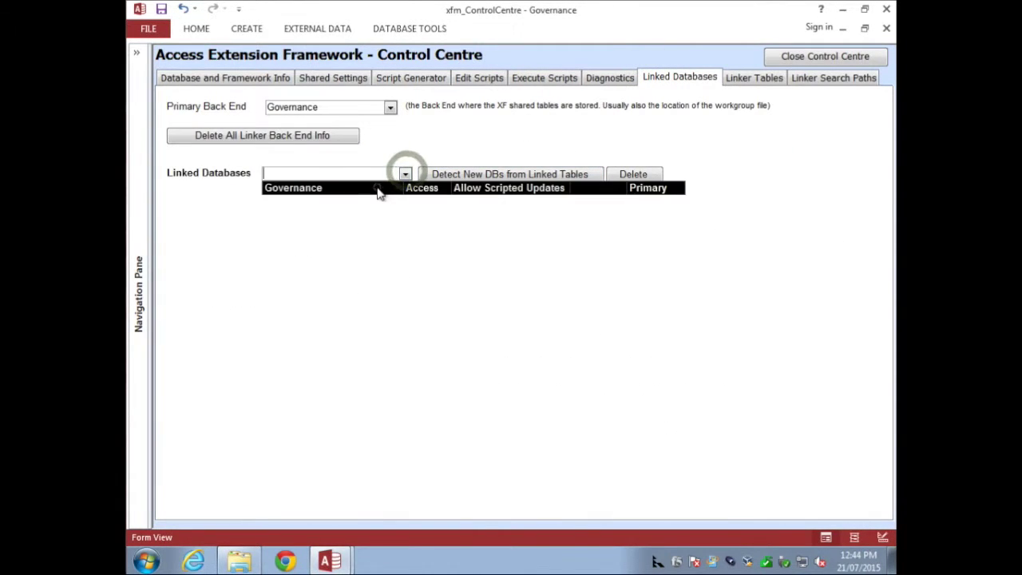
left_click(378, 190)
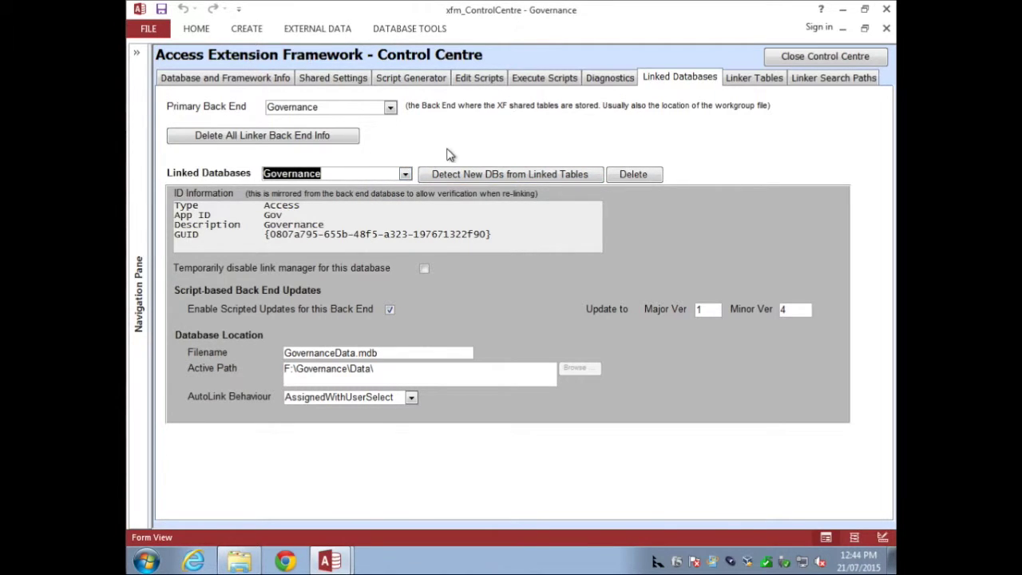
- Return to script execution and set the target database to Governance
left_click(483, 77)
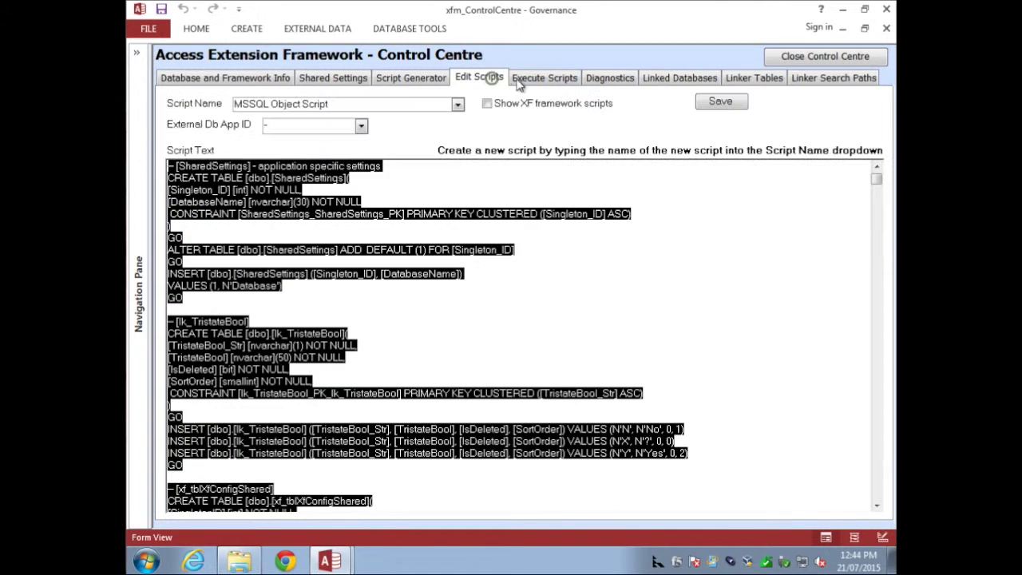
left_click(542, 78)
left_click(376, 131)
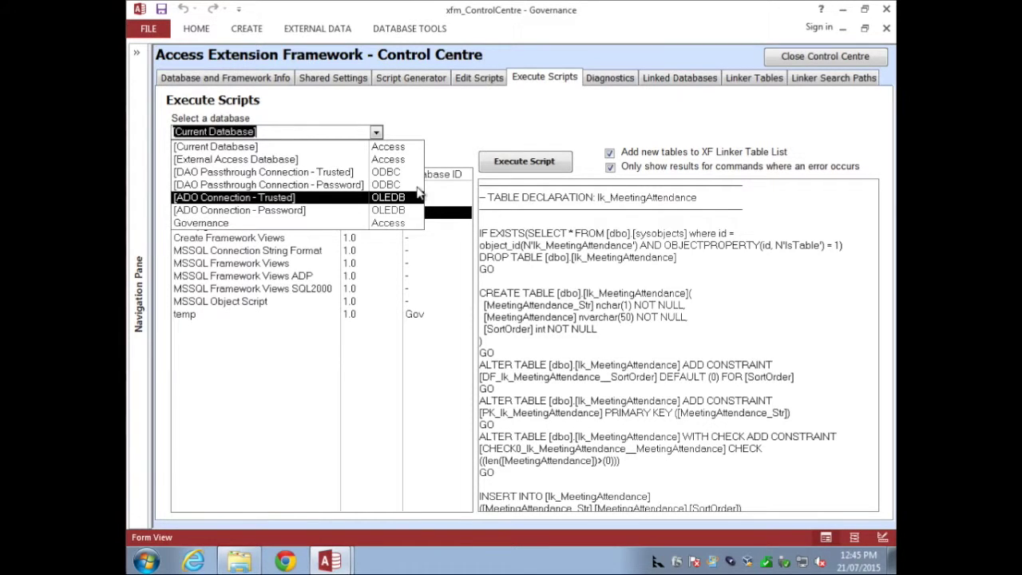
left_click(226, 223)
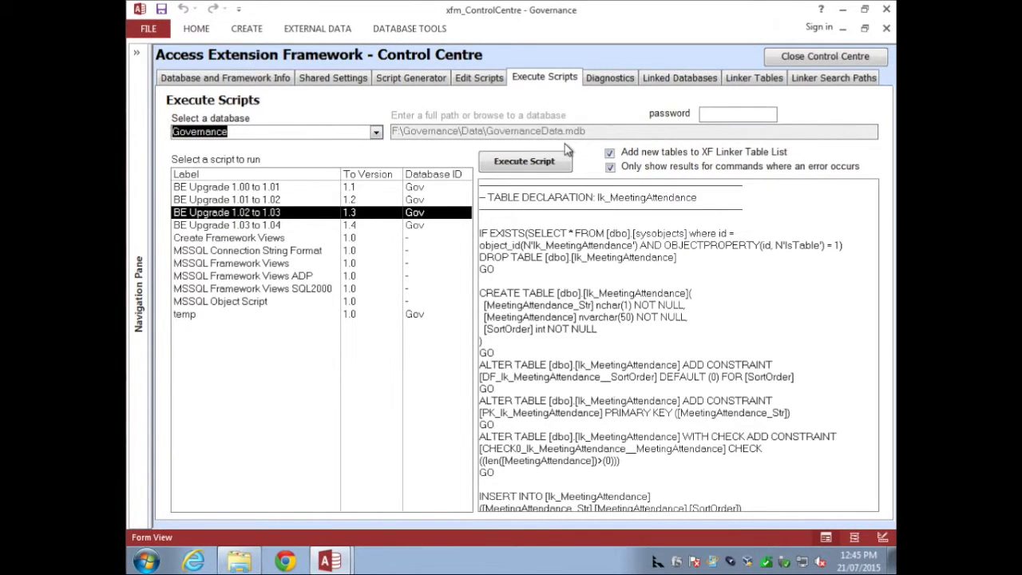
left_click(376, 132)
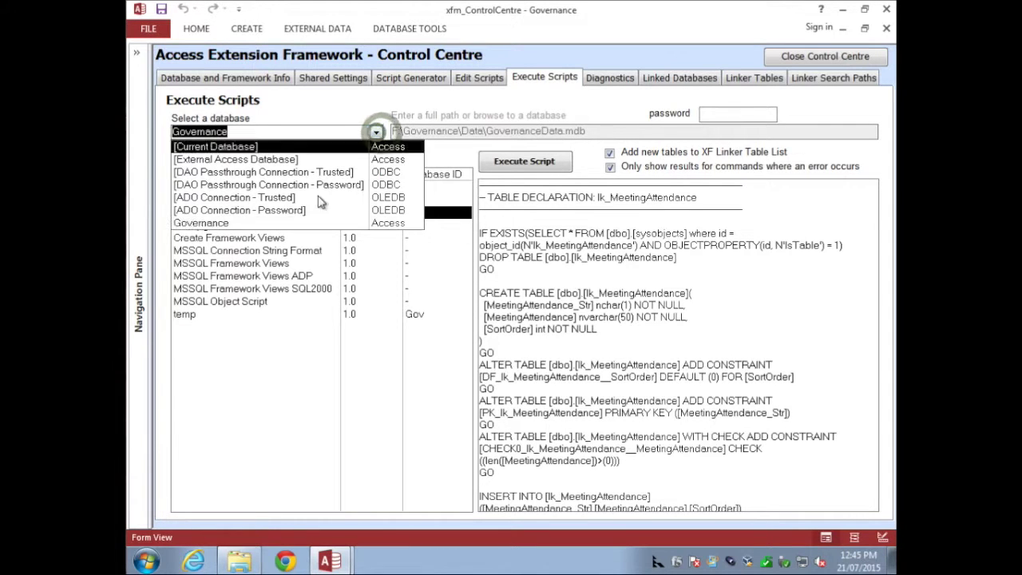
left_click(376, 133)
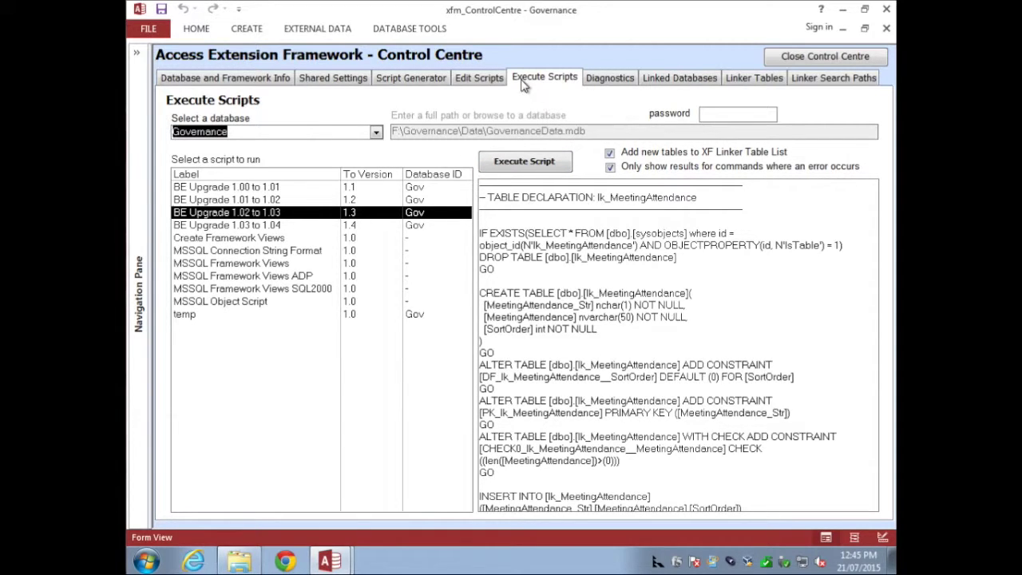
- Examine the diagnostics options for the schema brain dump, the module text dump, and text search and replace
left_click(620, 80)
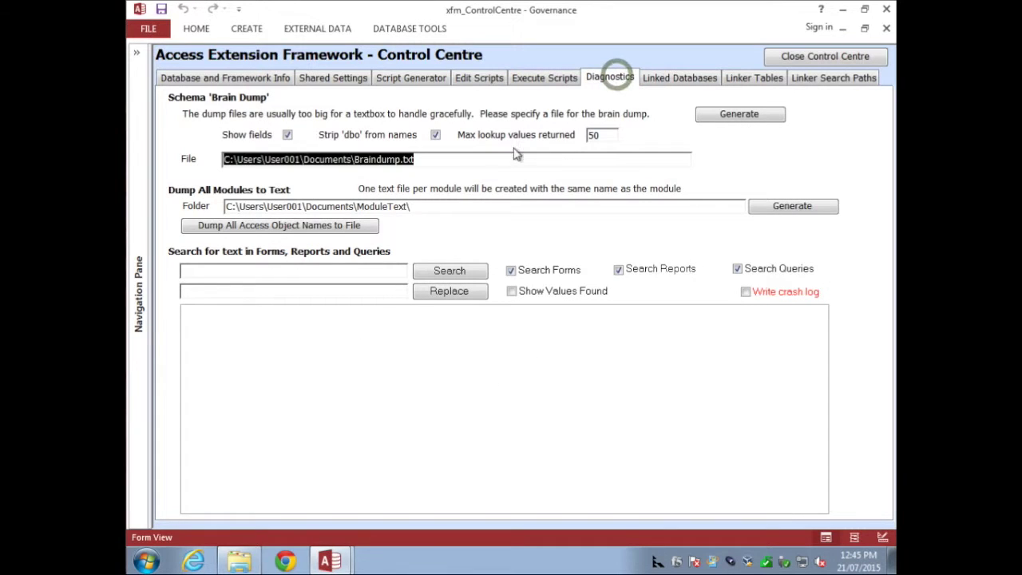
left_click(453, 161)
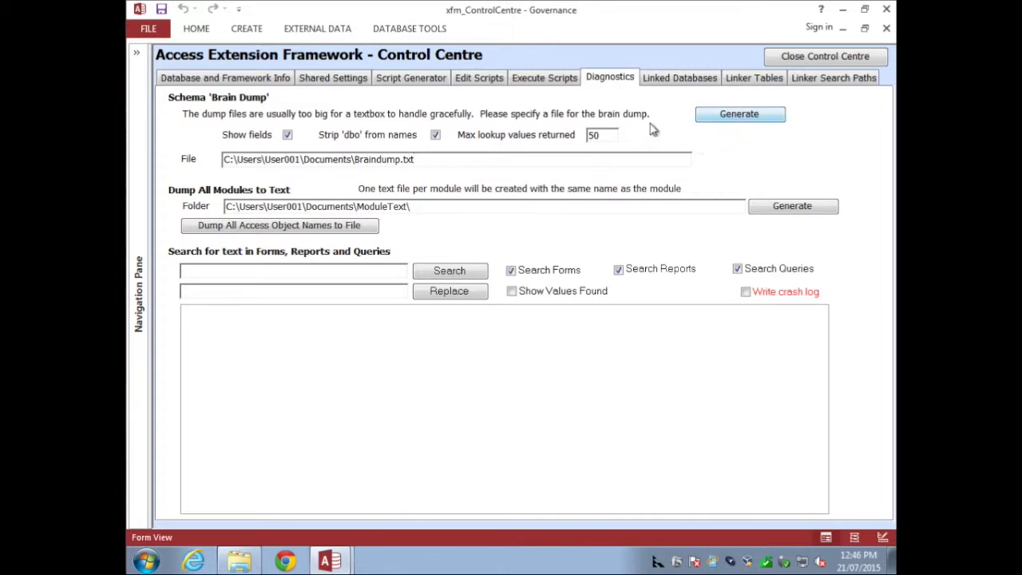
left_click(549, 157)
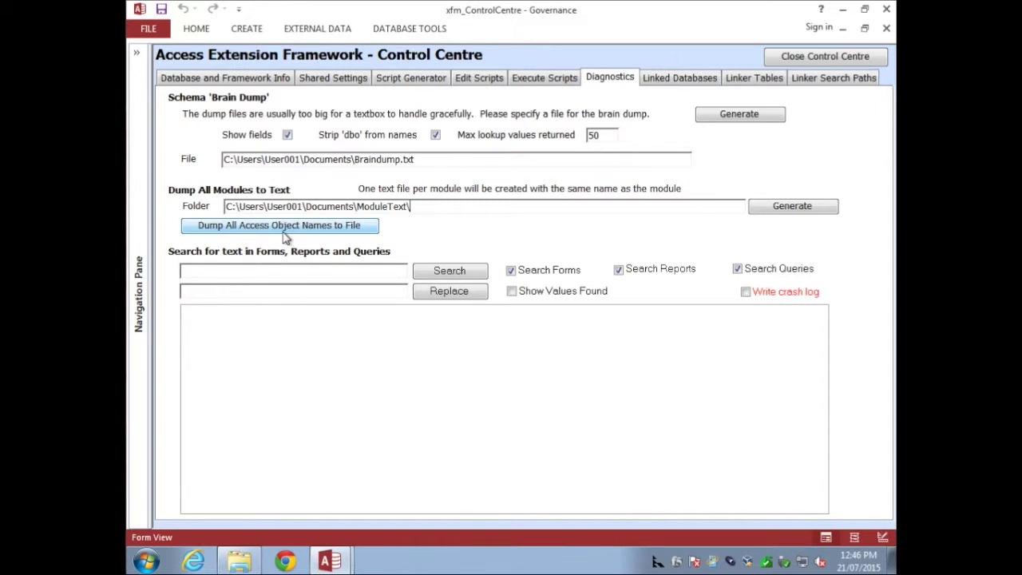
left_click(329, 270)
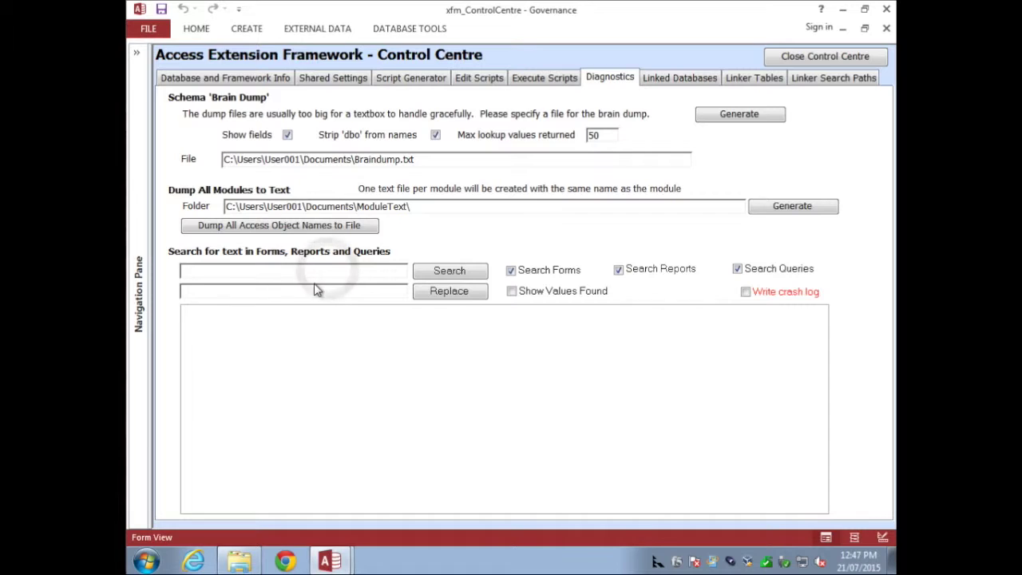
left_click(319, 294)
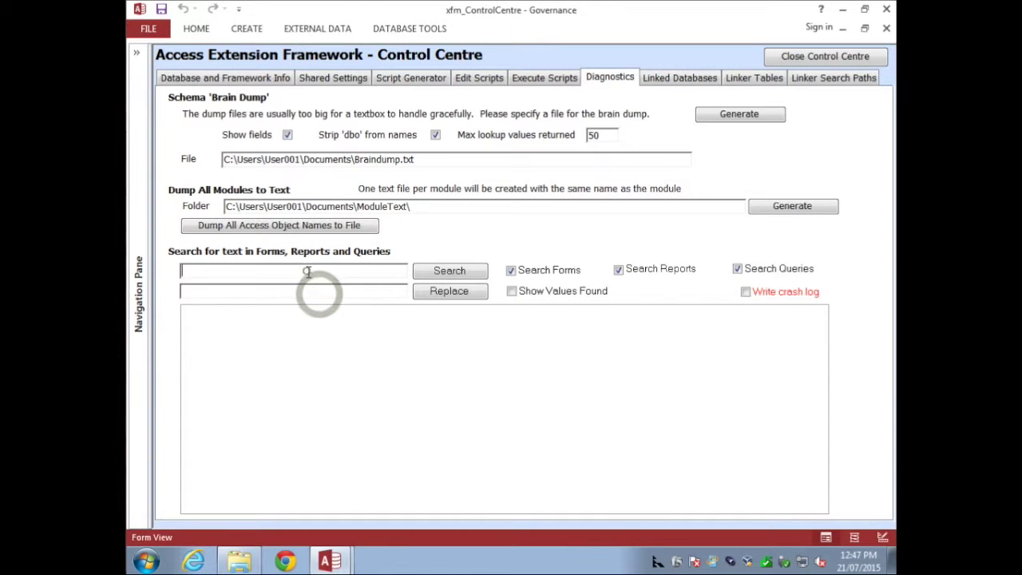
left_click(308, 272)
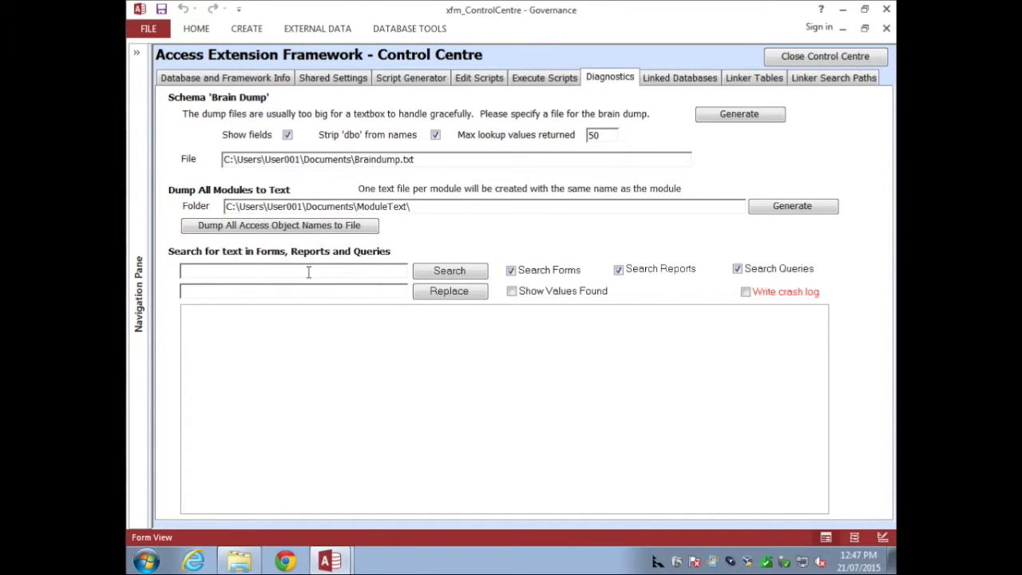
- Show the database object list, view the code of Module1 and open the text search for it
left_click(136, 52)
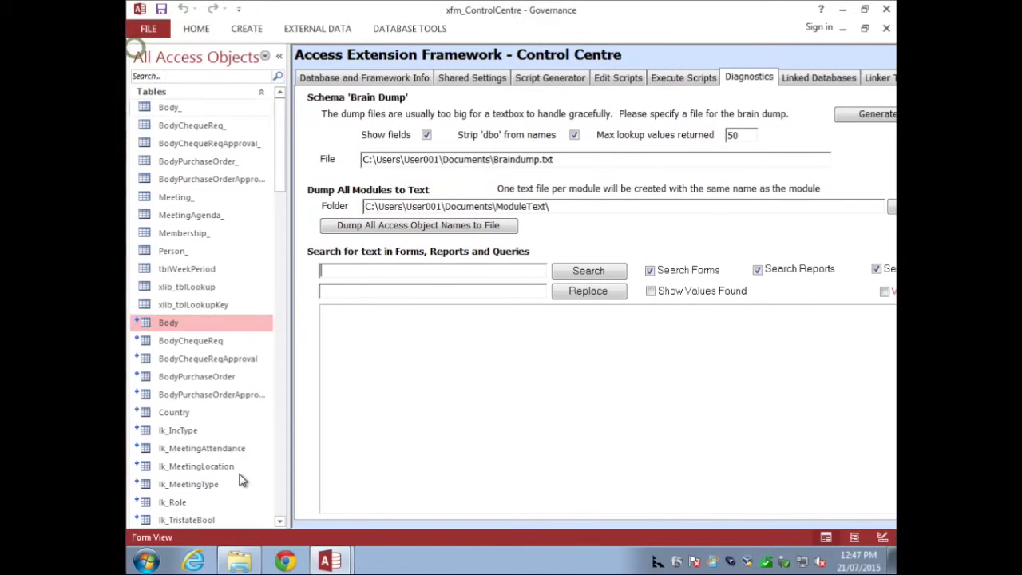
left_click(278, 456)
left_click(279, 458)
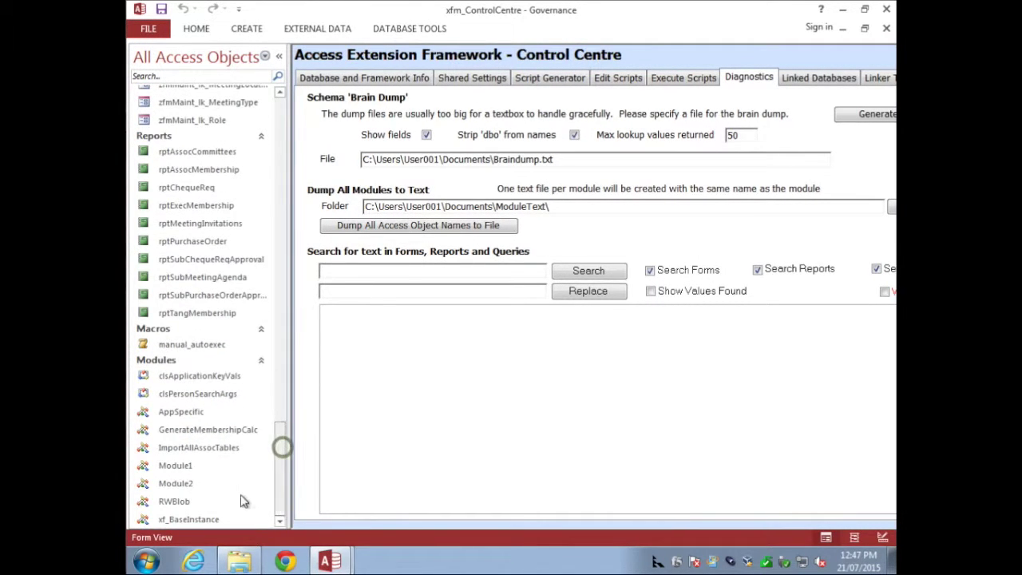
double_click(175, 465)
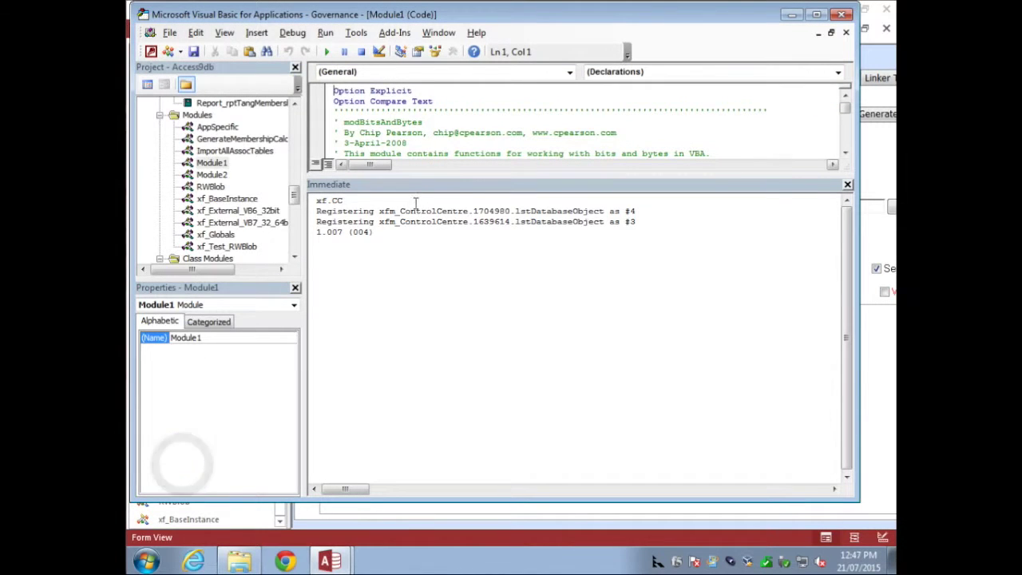
left_click(451, 142)
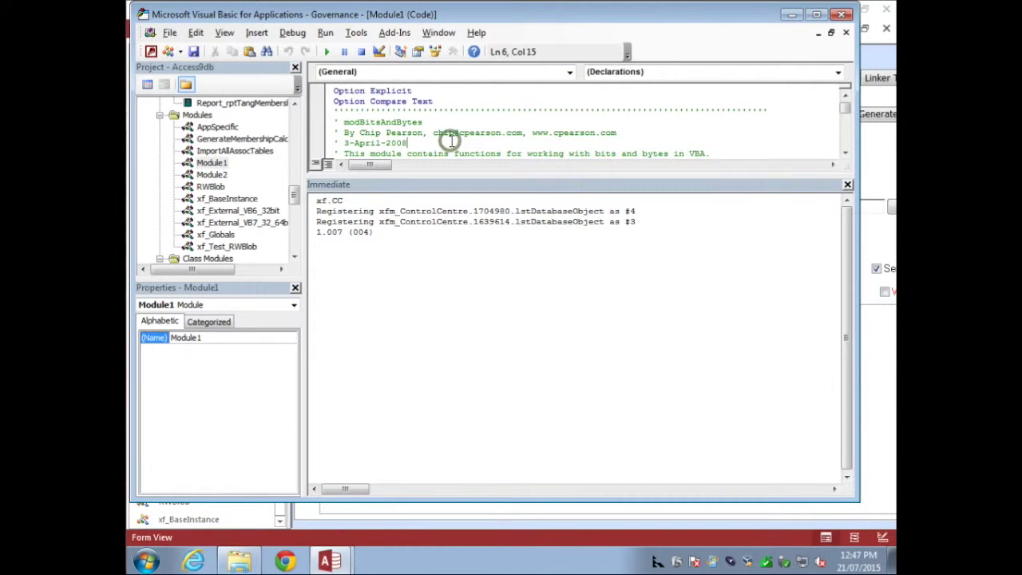
key("ctrl+f")
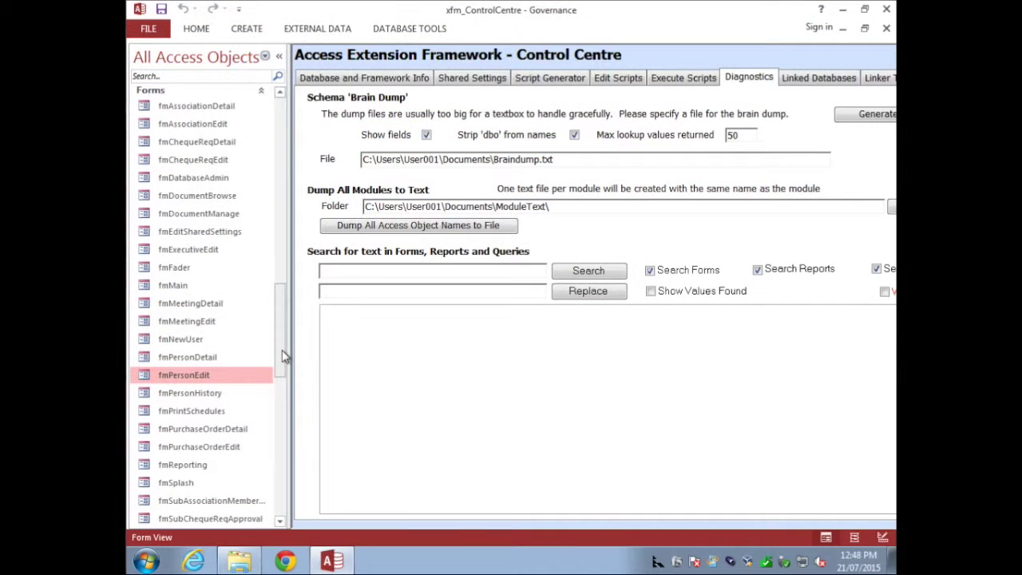
- Open the fmAssociationEdit form in Design View and select the Row Source property of the IncType combo box
right_click(179, 130)
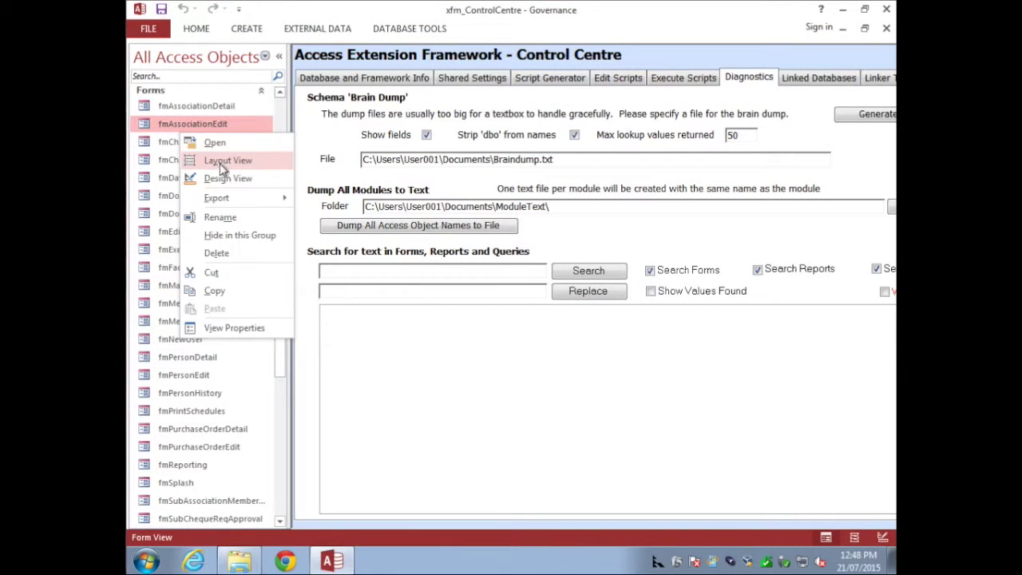
left_click(229, 181)
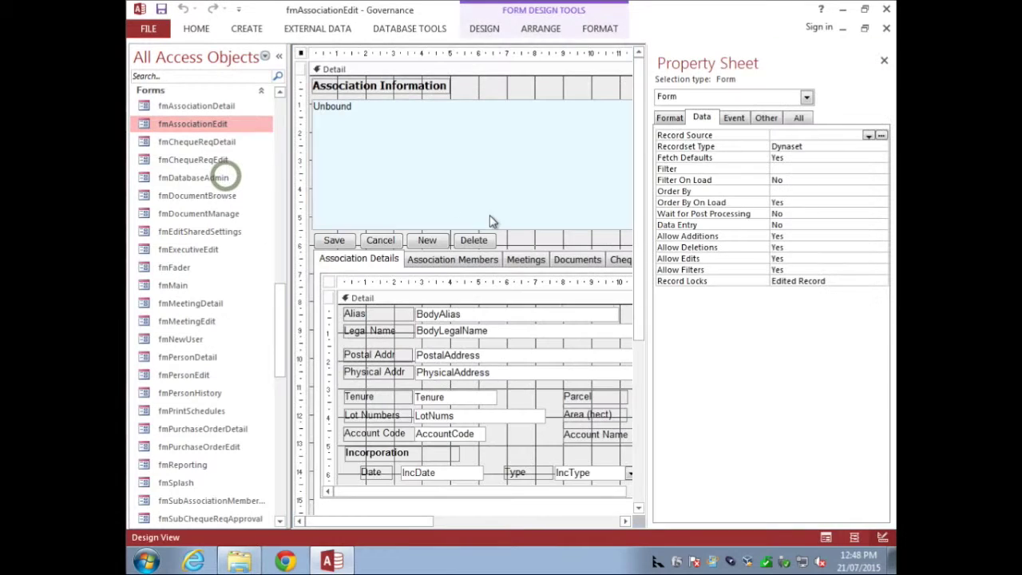
left_click(607, 484)
left_click(602, 475)
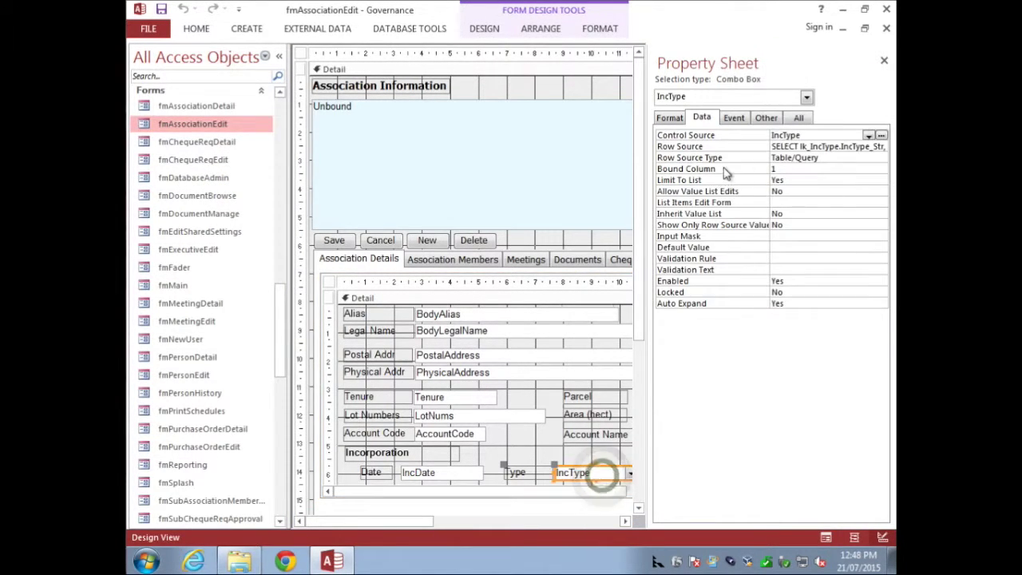
left_click(761, 149)
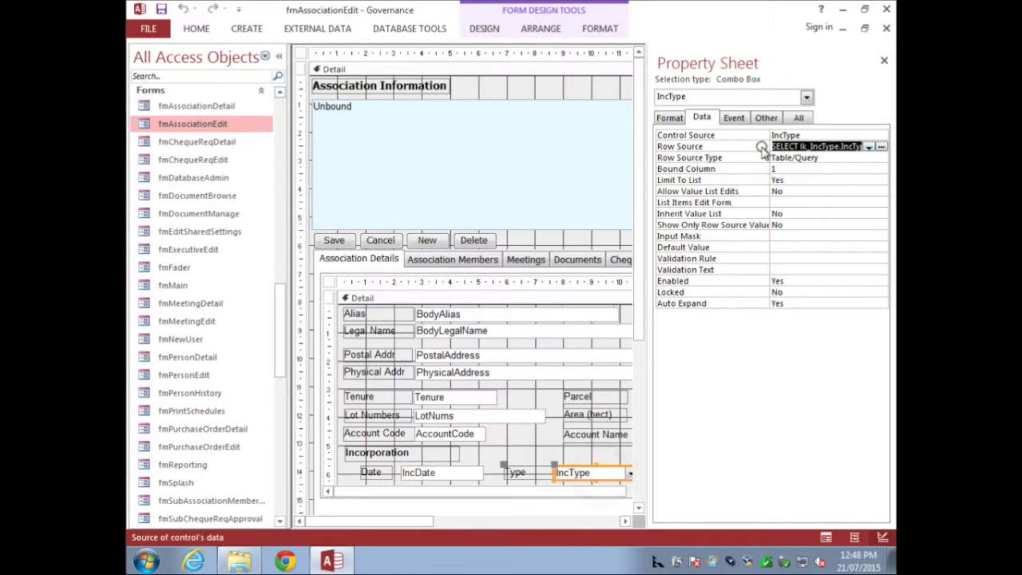
- View the SQL behind the IncType combo box's row source in the query builder, then close the builder
left_click(881, 147)
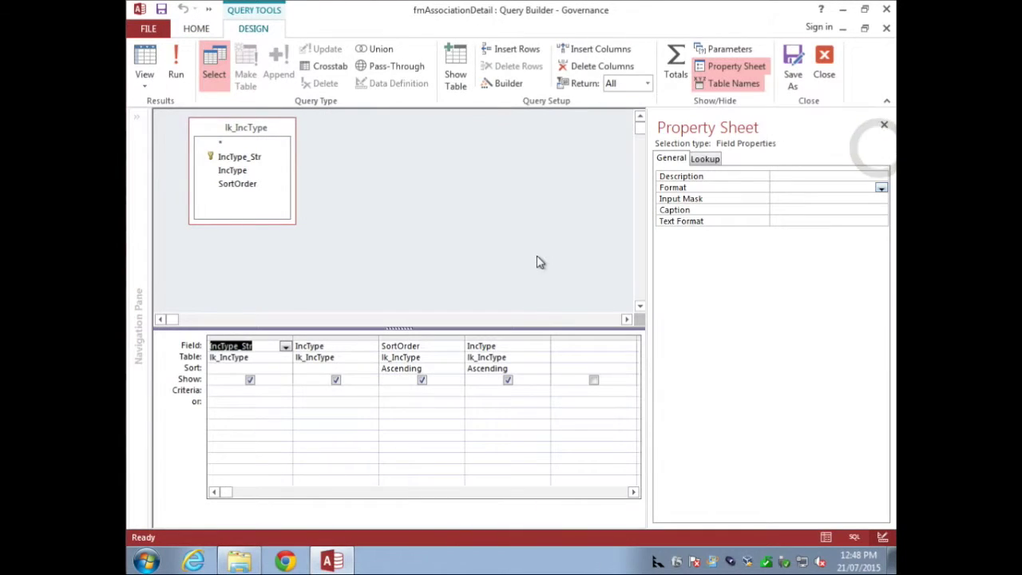
left_click(146, 84)
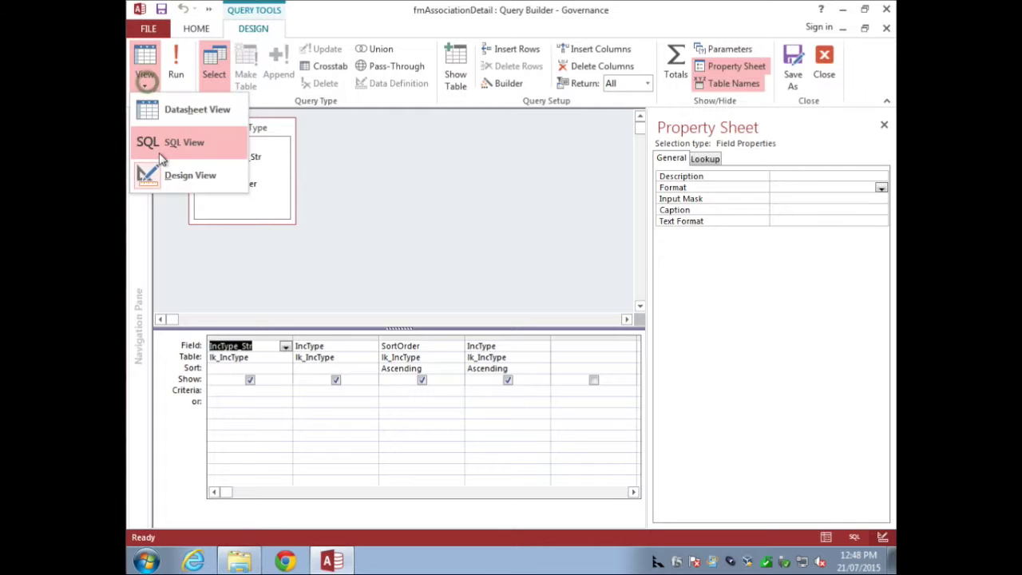
left_click(164, 142)
left_click(354, 137)
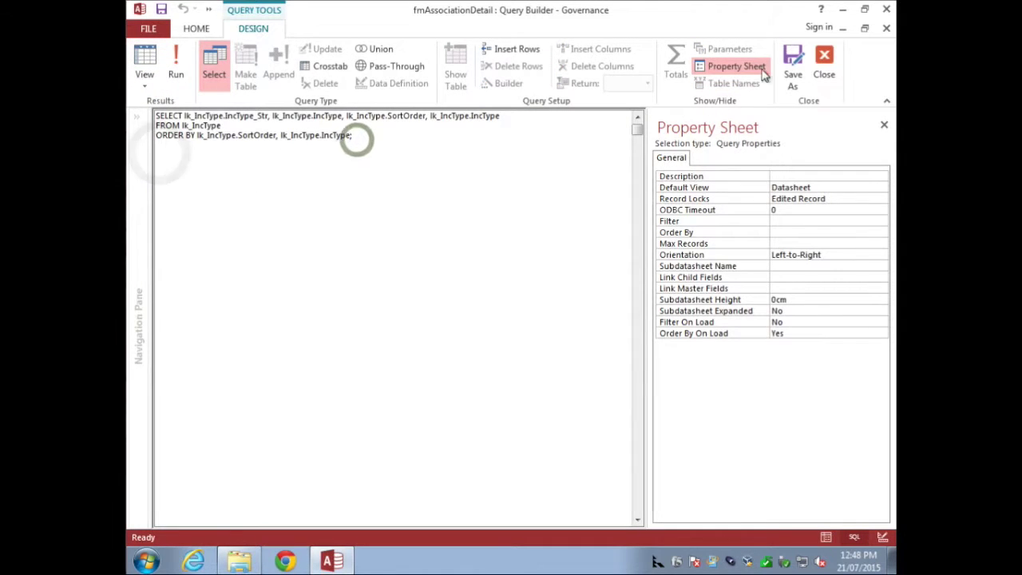
left_click(824, 66)
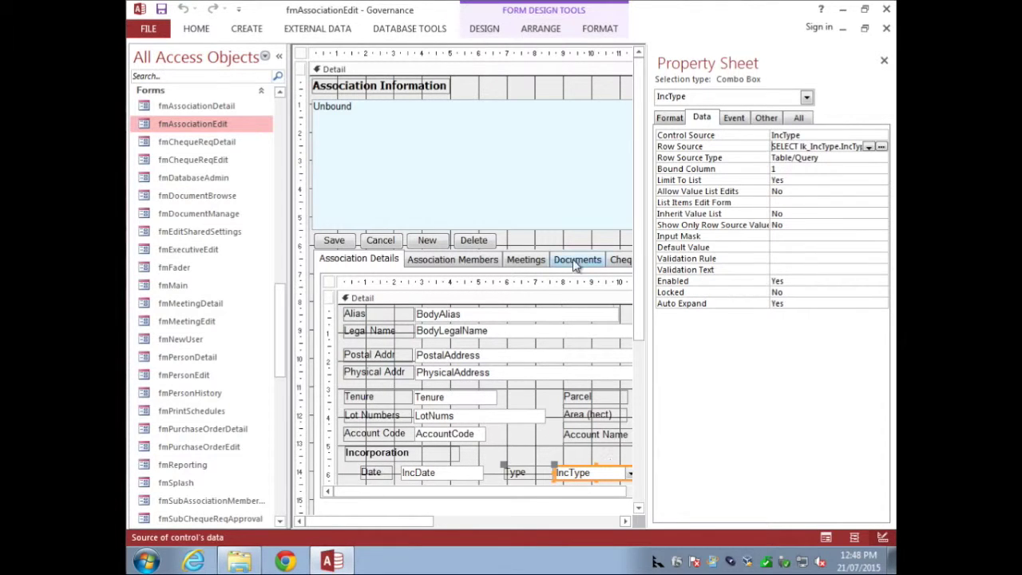
- Examine the IncType combo box's Row Source and Control Source, and the data properties of the form and subform
left_click(756, 152)
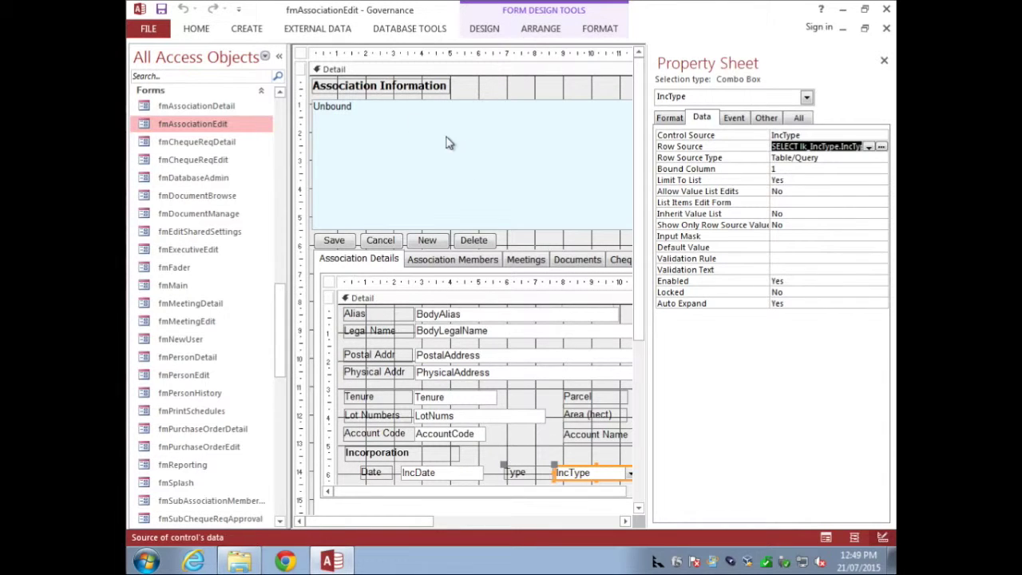
left_click(301, 55)
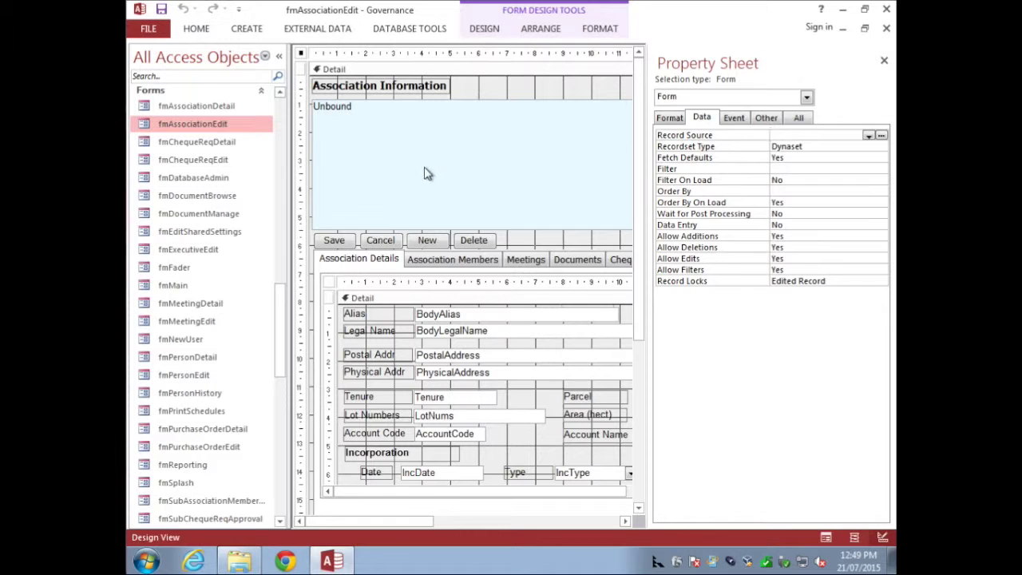
left_click(328, 284)
left_click(328, 284)
left_click(571, 472)
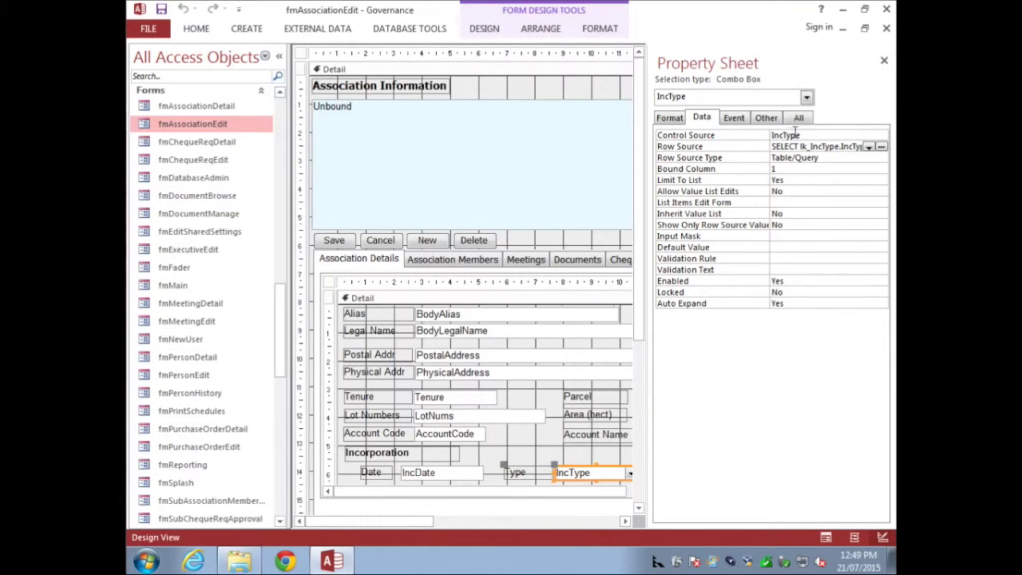
left_click(700, 135)
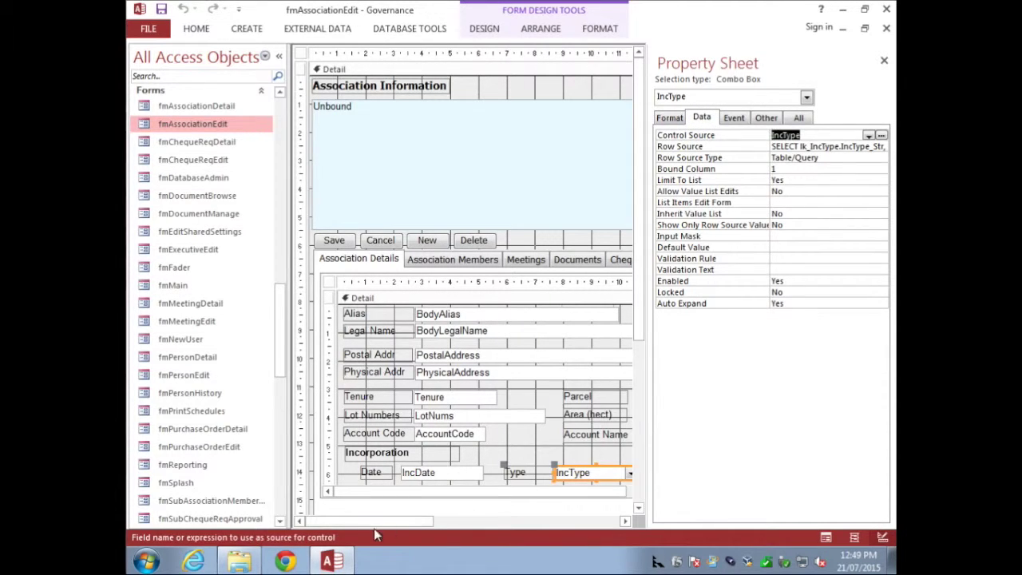
- Close the fmAssociationEdit form design and collapse the database object list beside the Control Centre
left_click(886, 29)
left_click(523, 321)
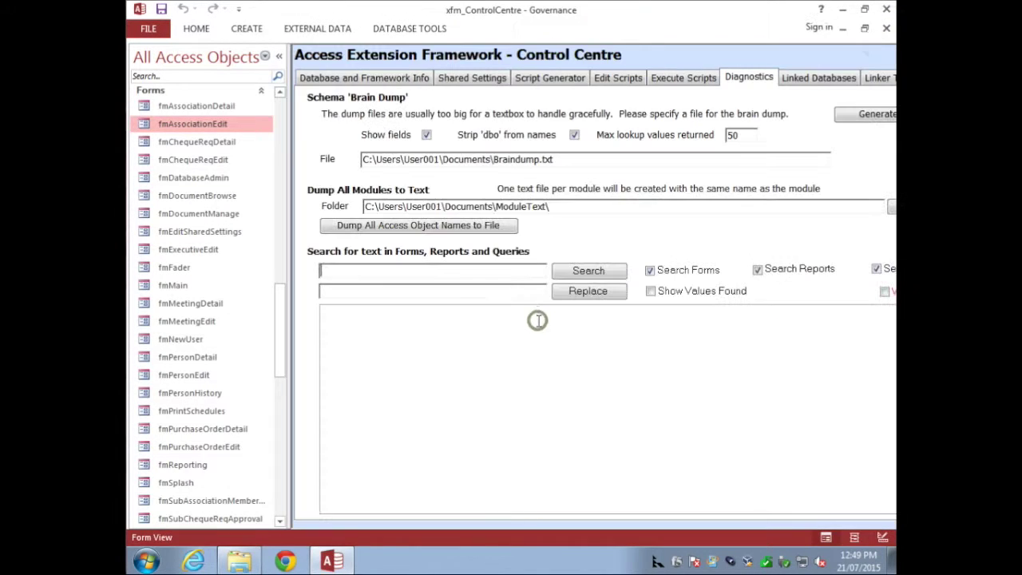
left_click(279, 56)
- Enter zxczxc as the search text for forms, reports and queries, enable Show Values Found, and leave the replacement text empty
left_click(251, 268)
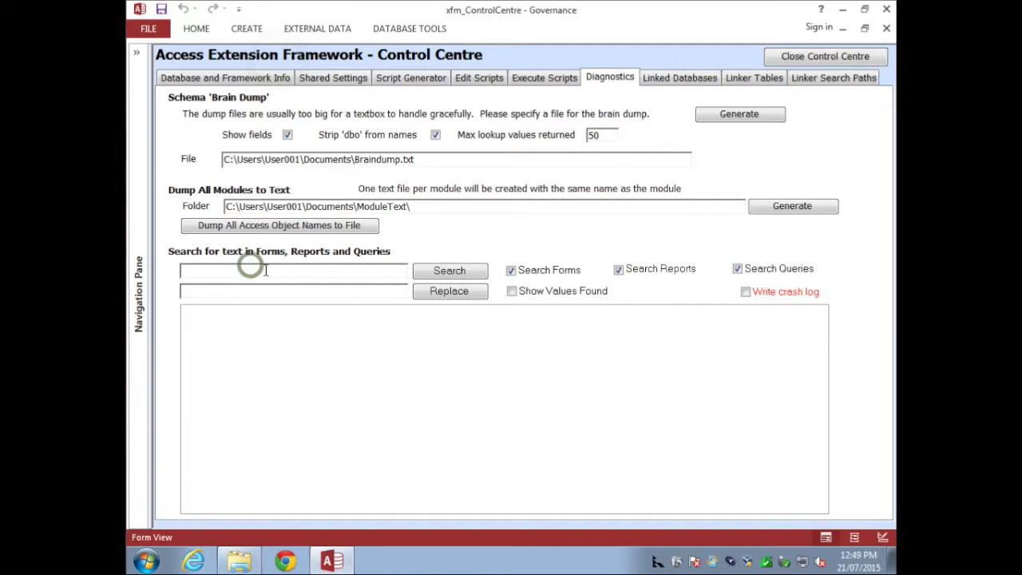
type("zxczxc")
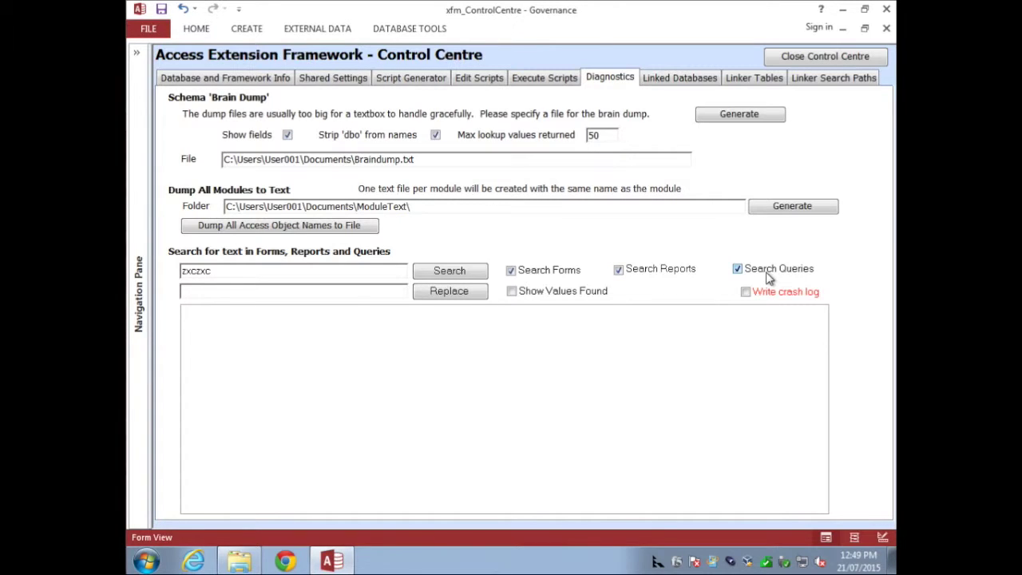
left_click(512, 291)
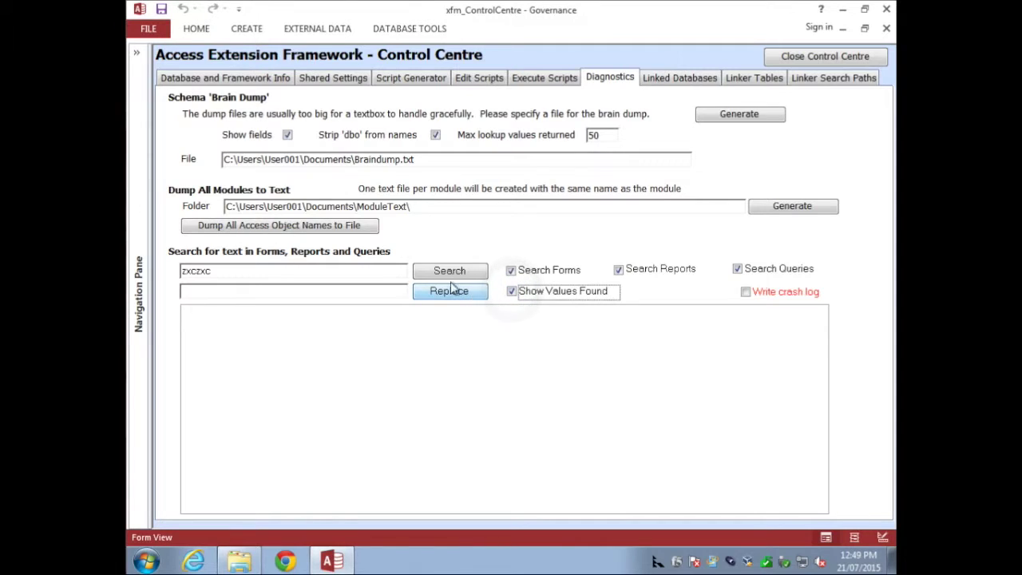
left_click(402, 319)
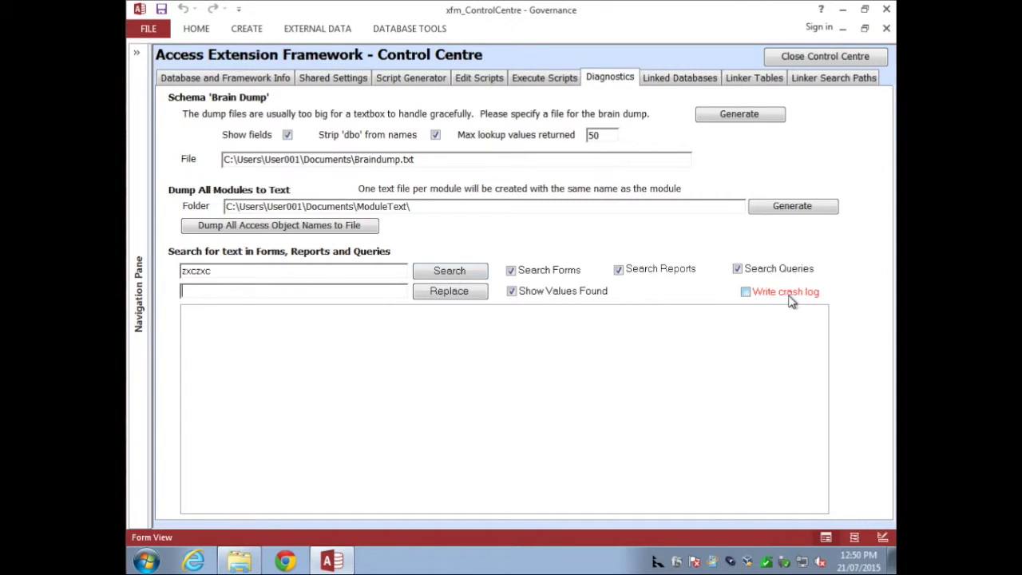
left_click(333, 292)
- Examine the linked databases settings, comparing the choices offered for the primary back end and for the linked database
left_click(674, 77)
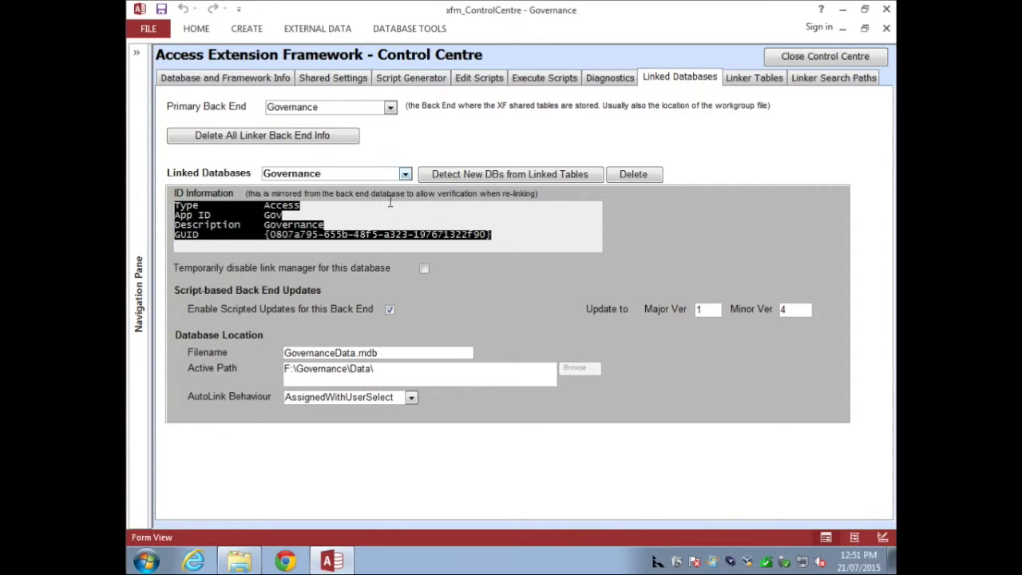
left_click(378, 221)
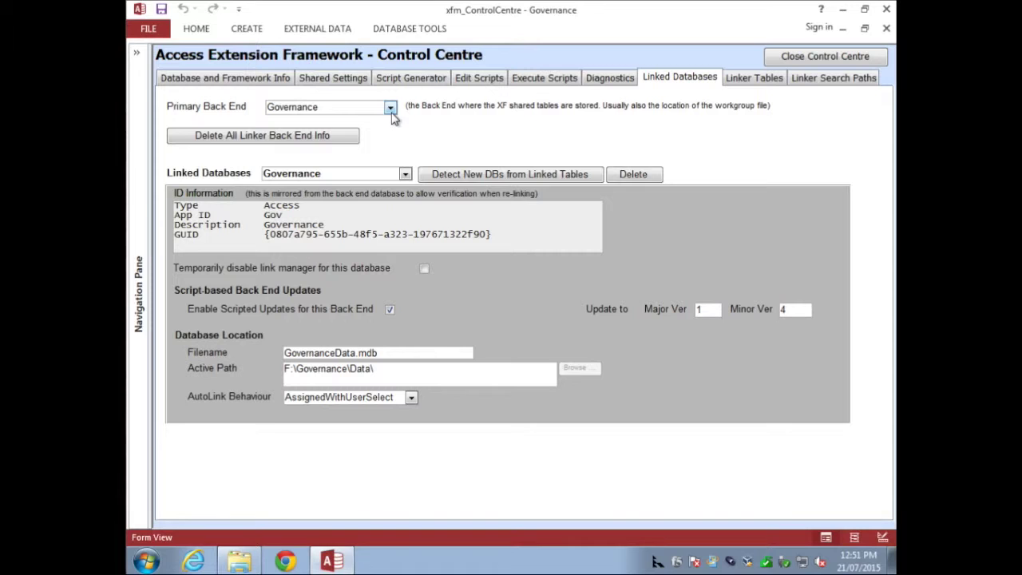
left_click(403, 173)
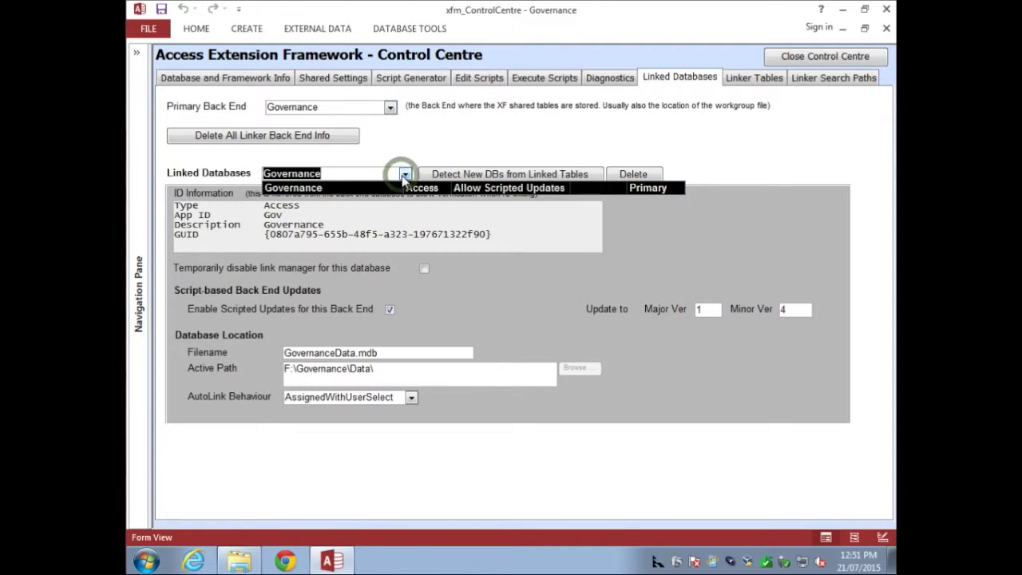
left_click(391, 107)
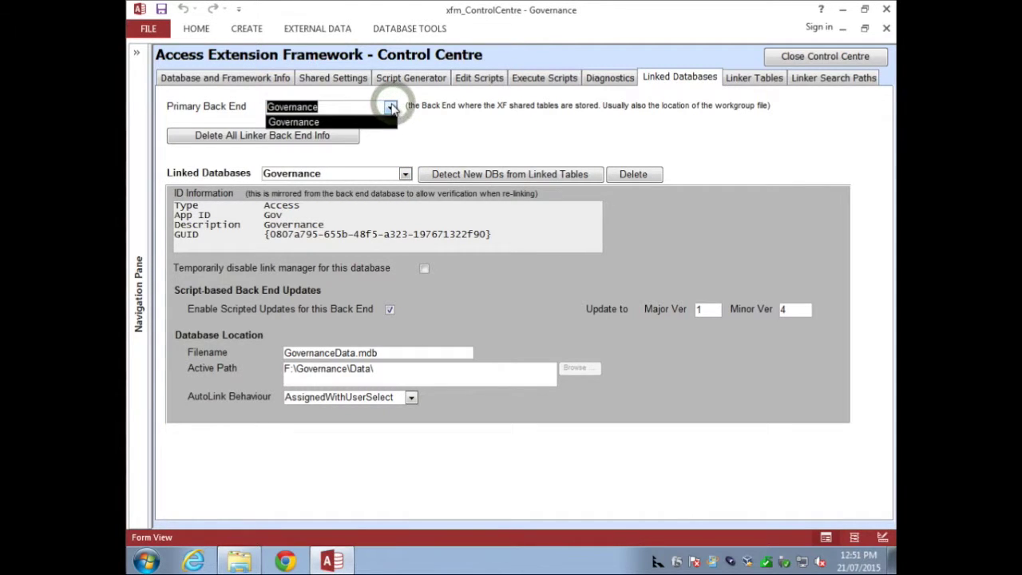
left_click(392, 107)
left_click(404, 173)
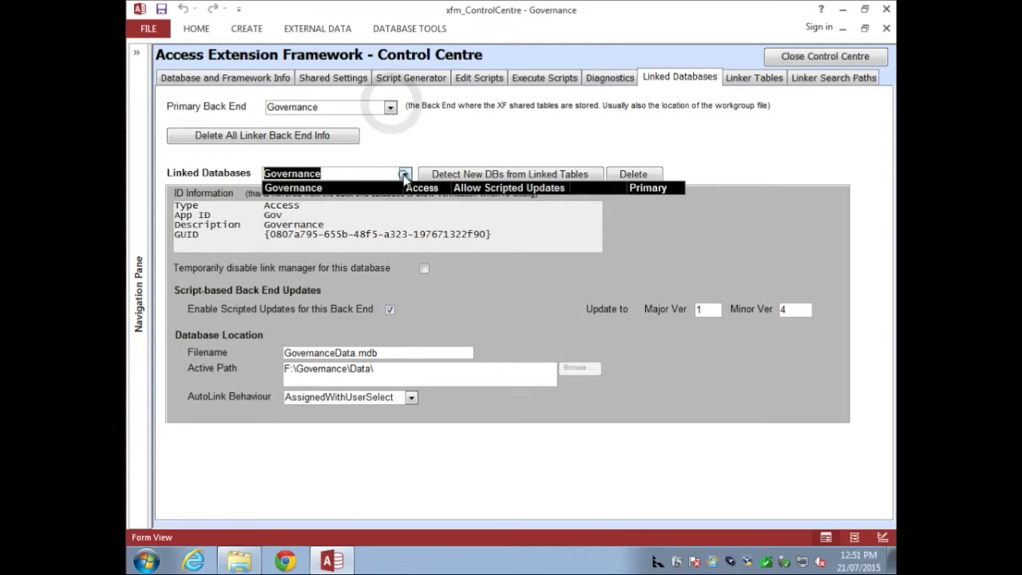
left_click(391, 107)
left_click(391, 107)
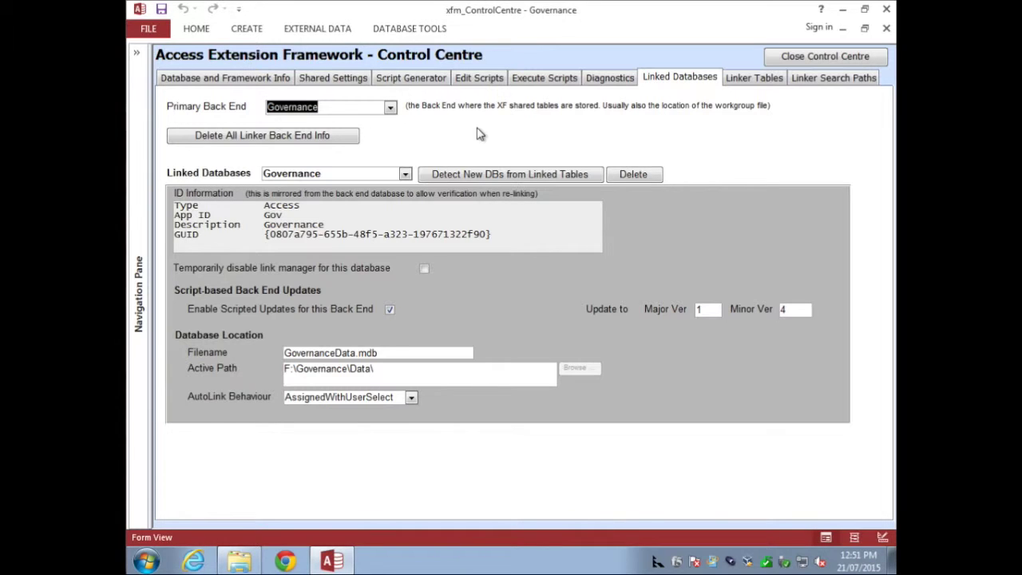
left_click(405, 174)
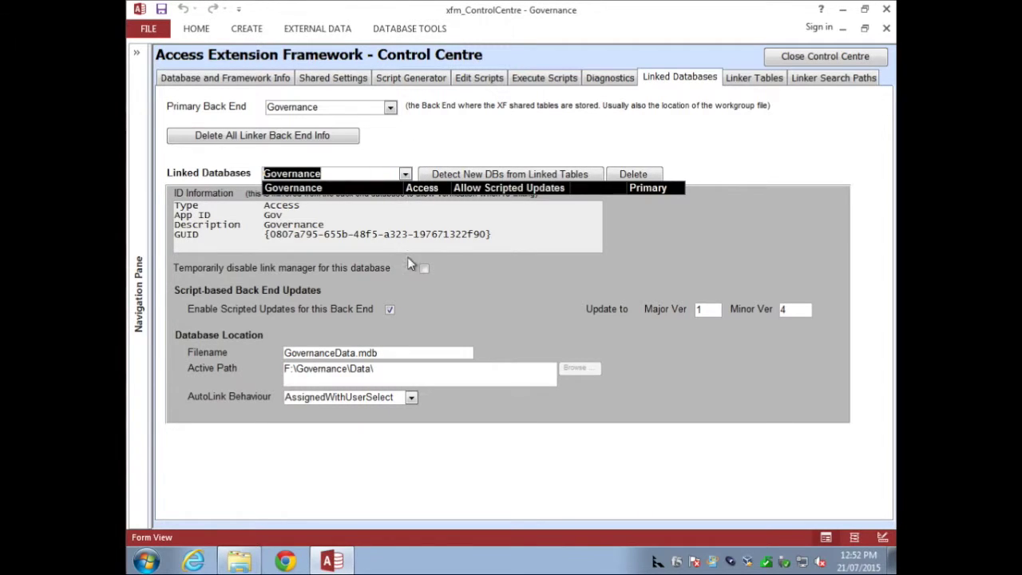
left_click(405, 174)
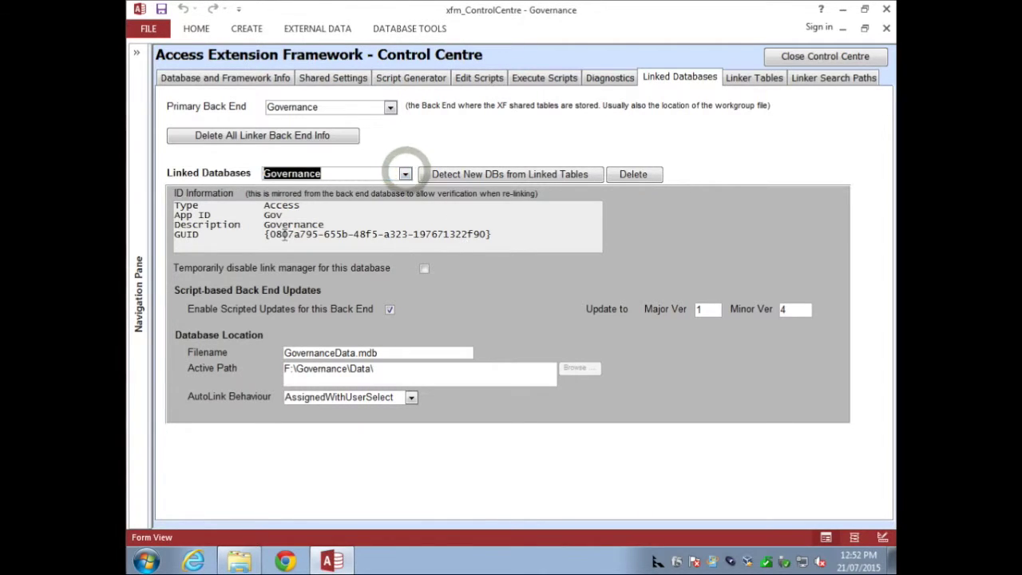
- Highlight the ID information of the linked Governance database, from its type down to its GUID
left_click_drag(182, 206, 518, 231)
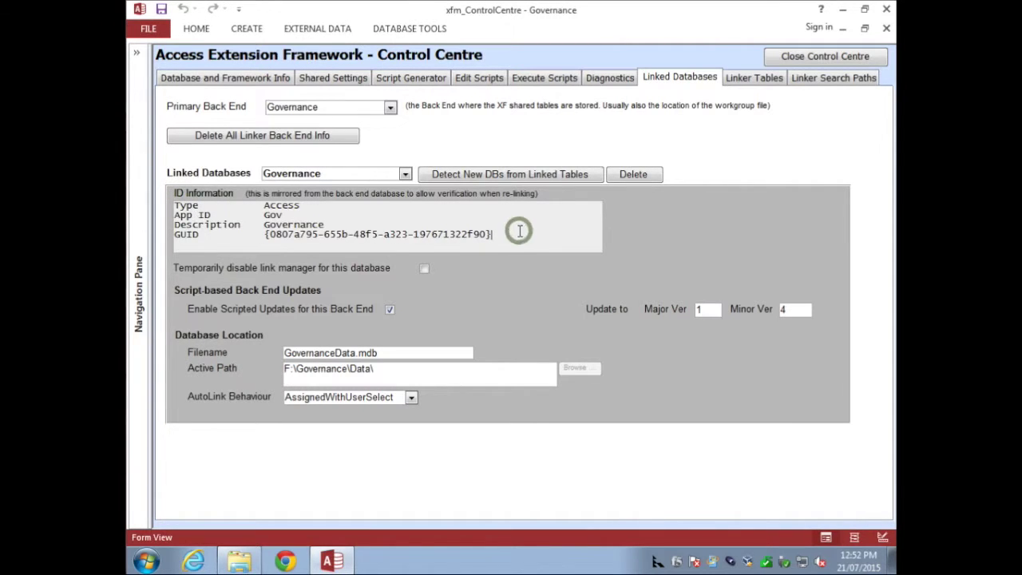
left_click(268, 215)
left_click(511, 233)
- Examine the Governance back end's minor update version, filename and active path, and list its AutoLink Behaviour options
left_click(786, 309)
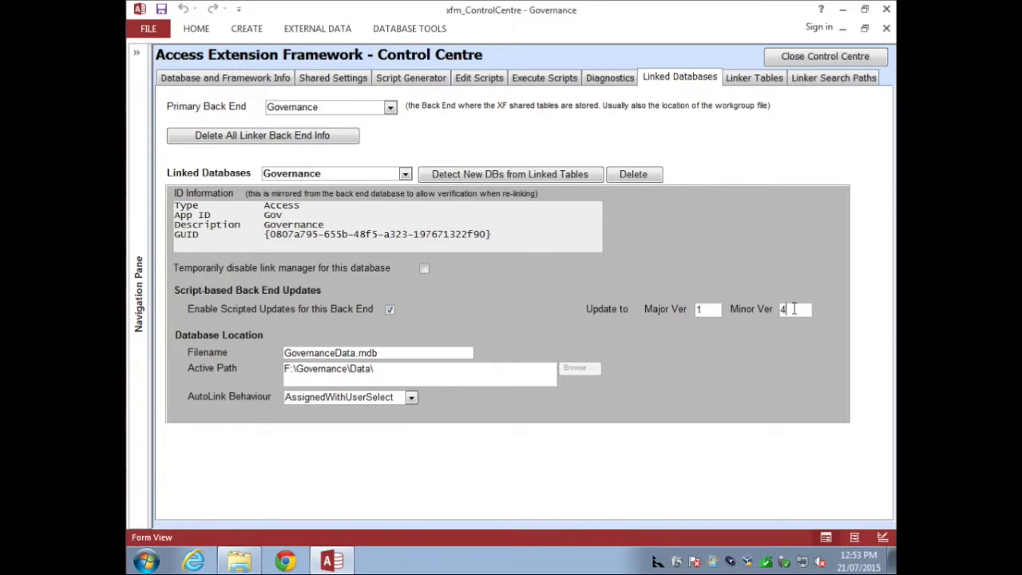
left_click(384, 352)
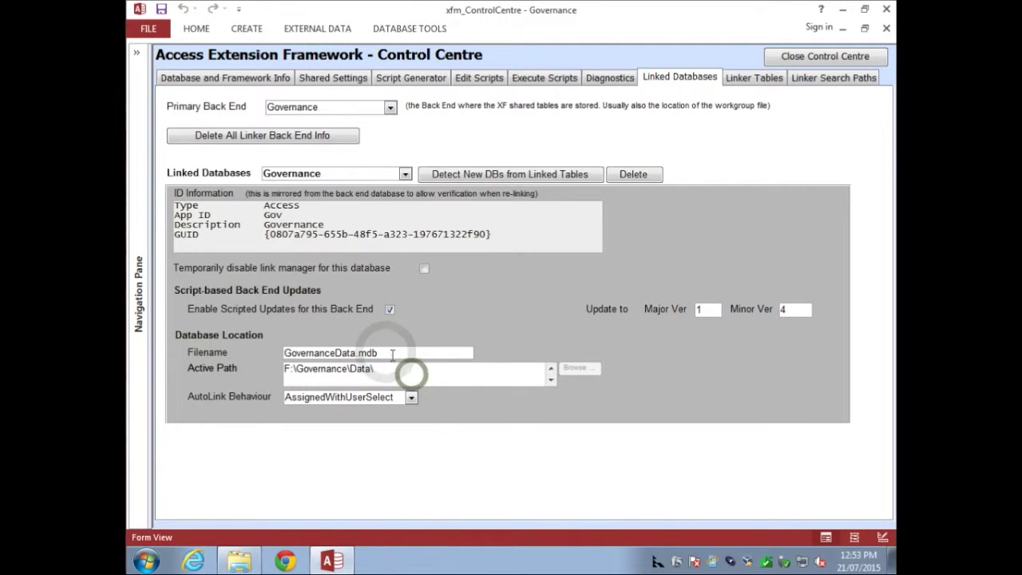
left_click(397, 369)
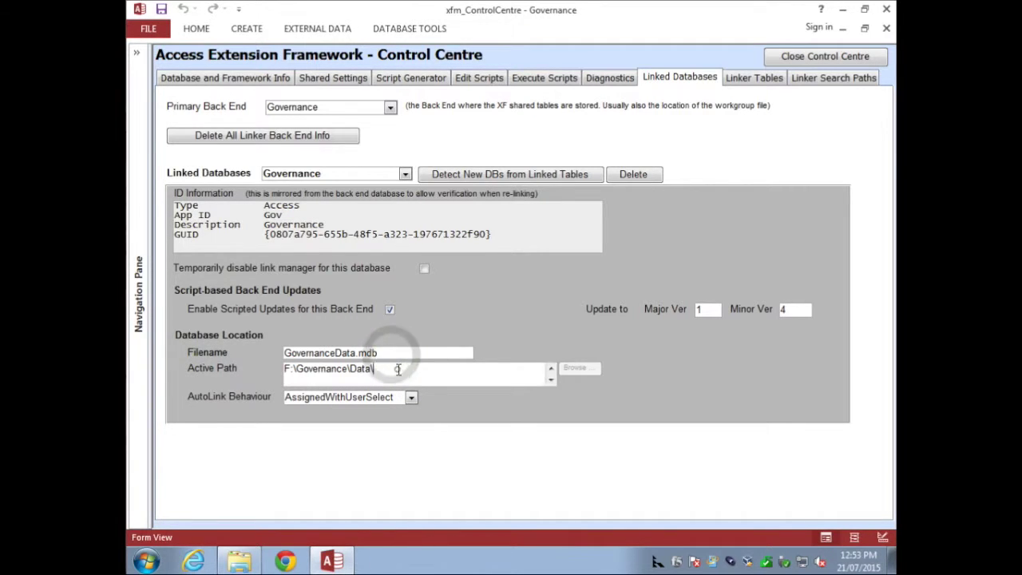
left_click(410, 397)
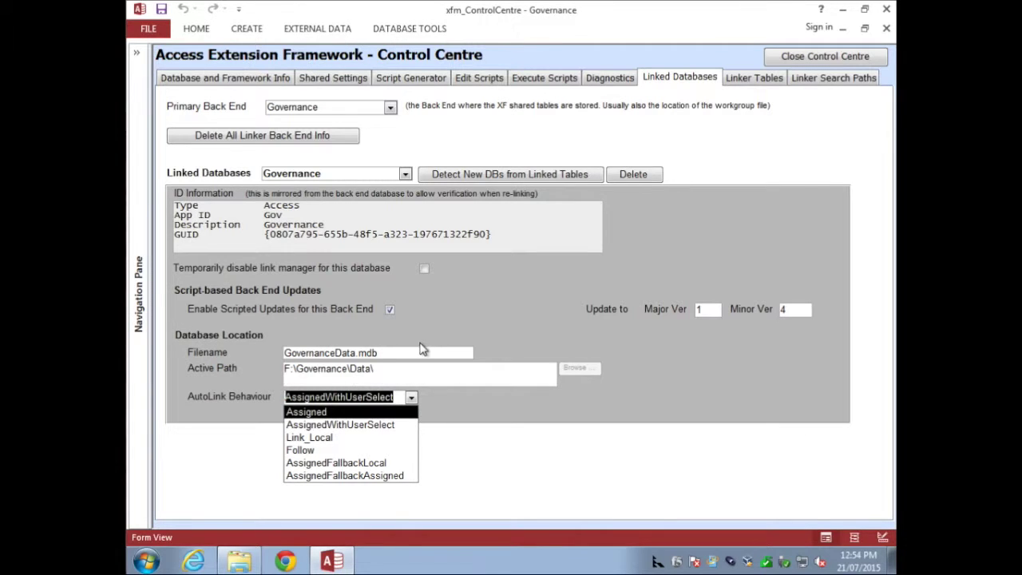
- Set the Governance back end's AutoLink Behaviour to Follow and look through the choices for the database to follow
left_click(313, 451)
left_click(598, 396)
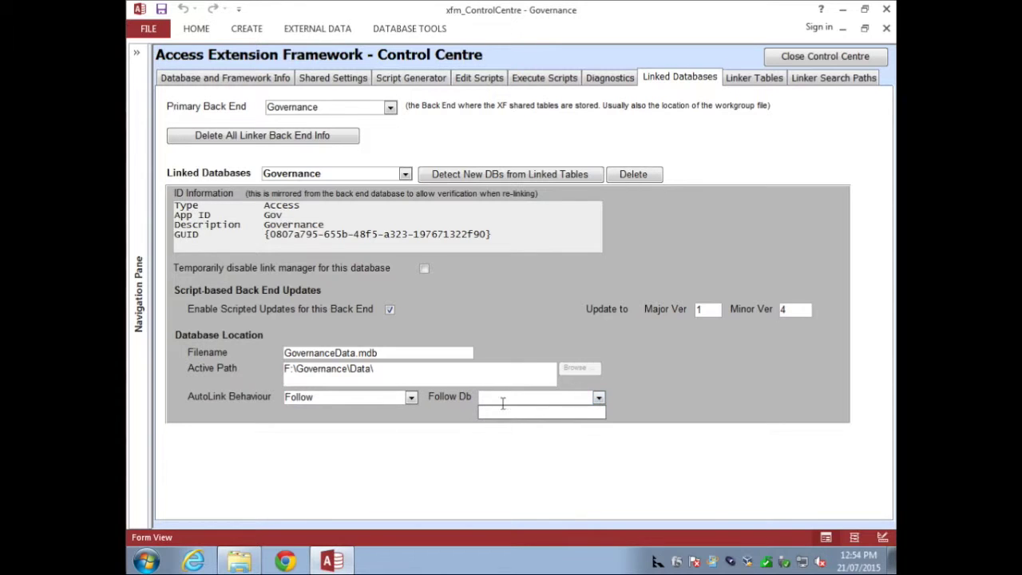
left_click(414, 401)
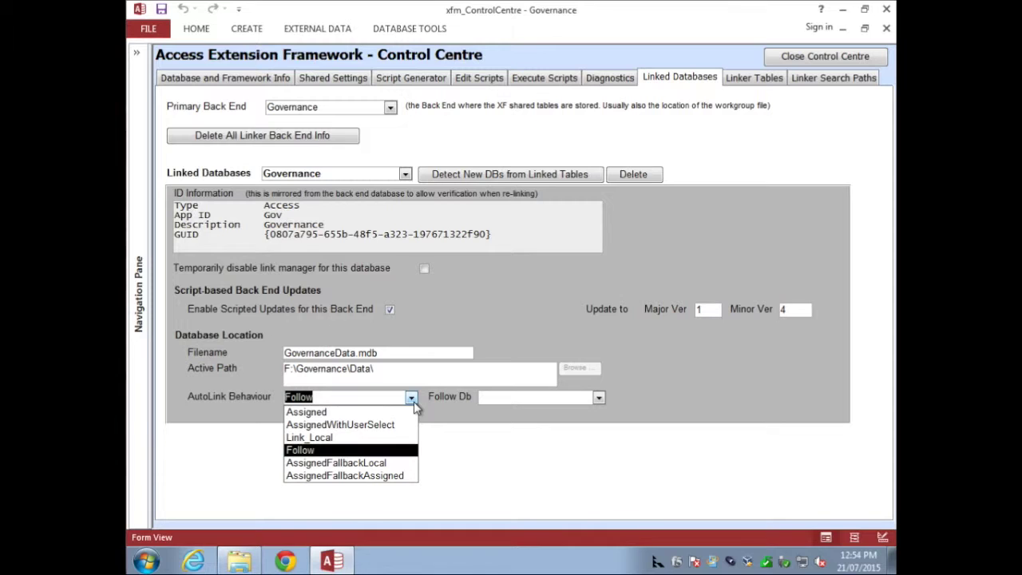
left_click(600, 397)
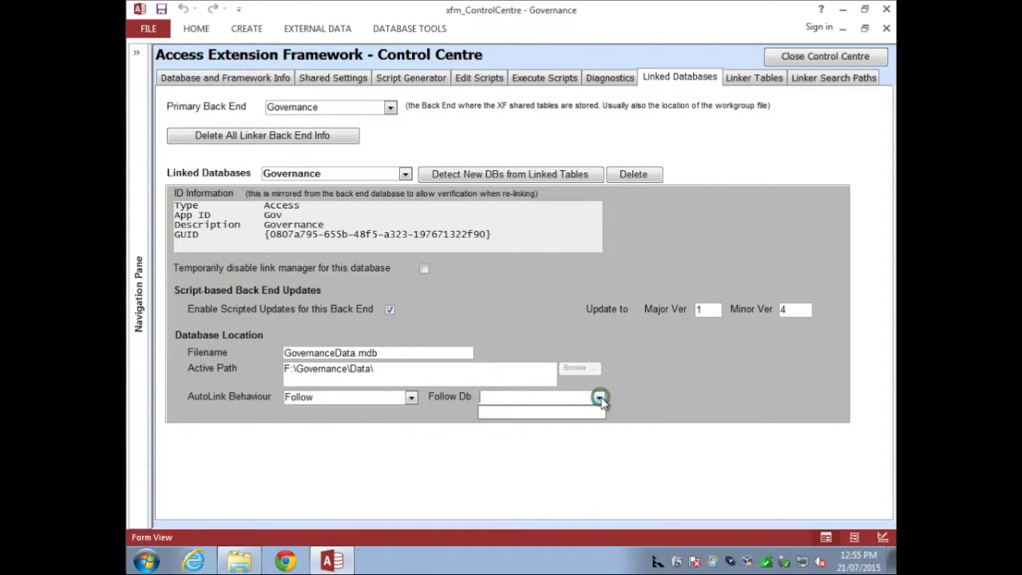
- Set the Governance back end's AutoLink Behaviour to AssignedFallbackLocal and review the fallback options
left_click(411, 397)
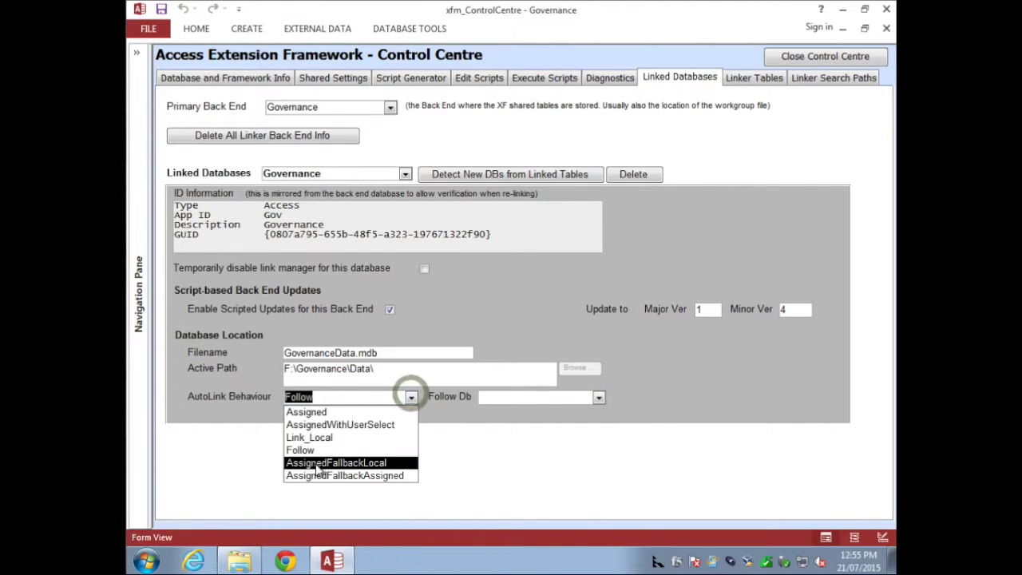
left_click(321, 463)
left_click(410, 398)
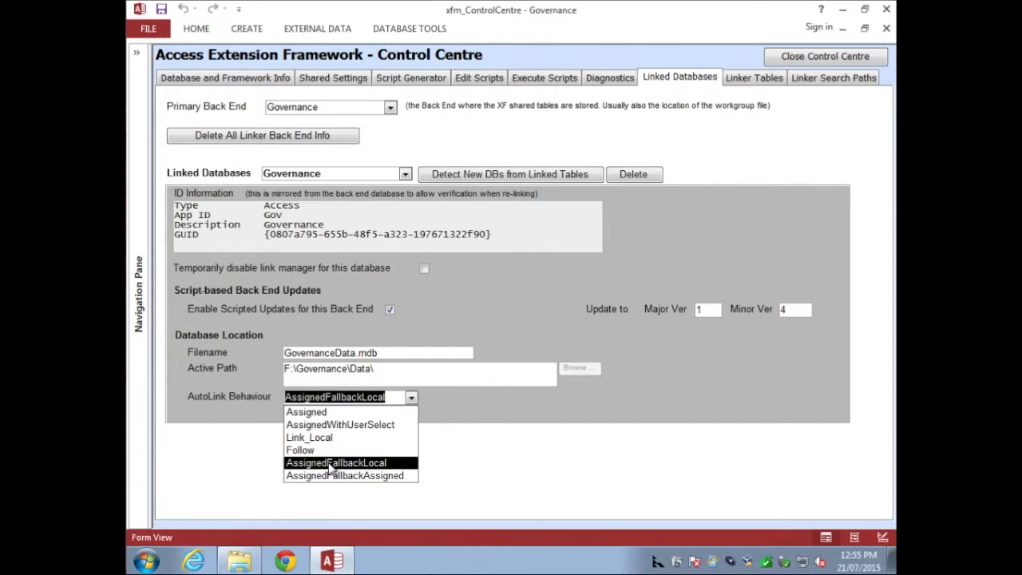
left_click(332, 469)
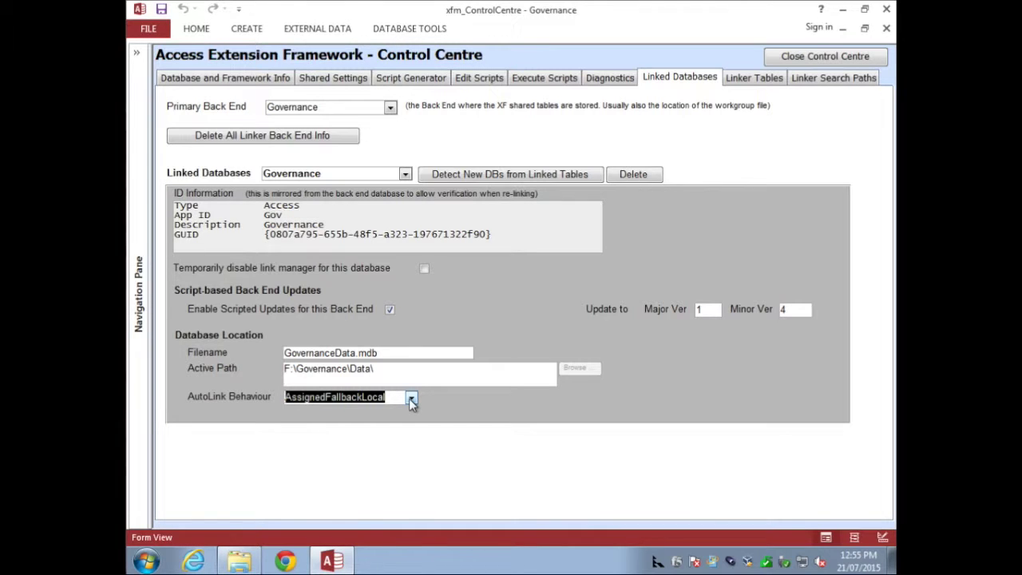
left_click(410, 398)
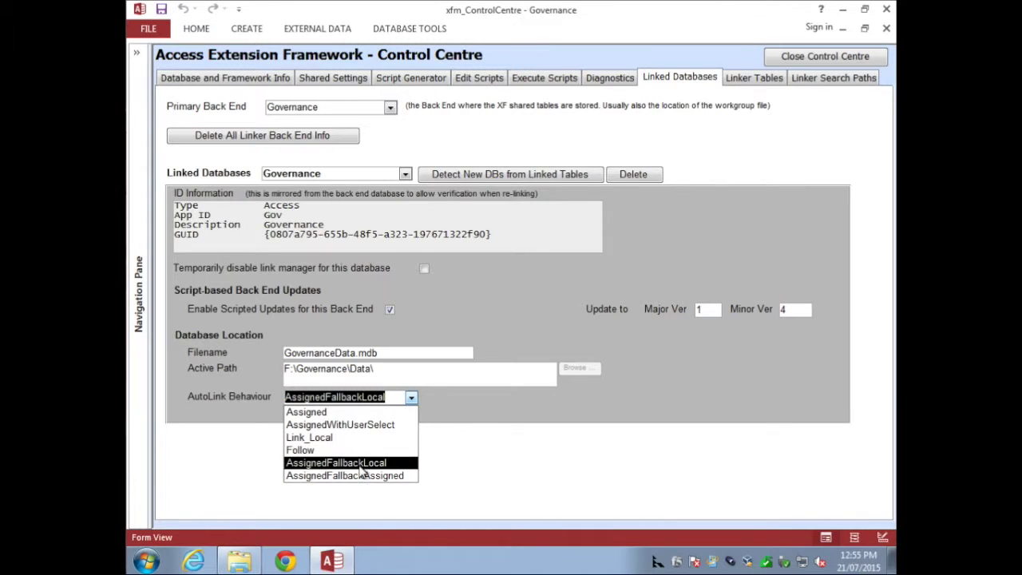
left_click(409, 395)
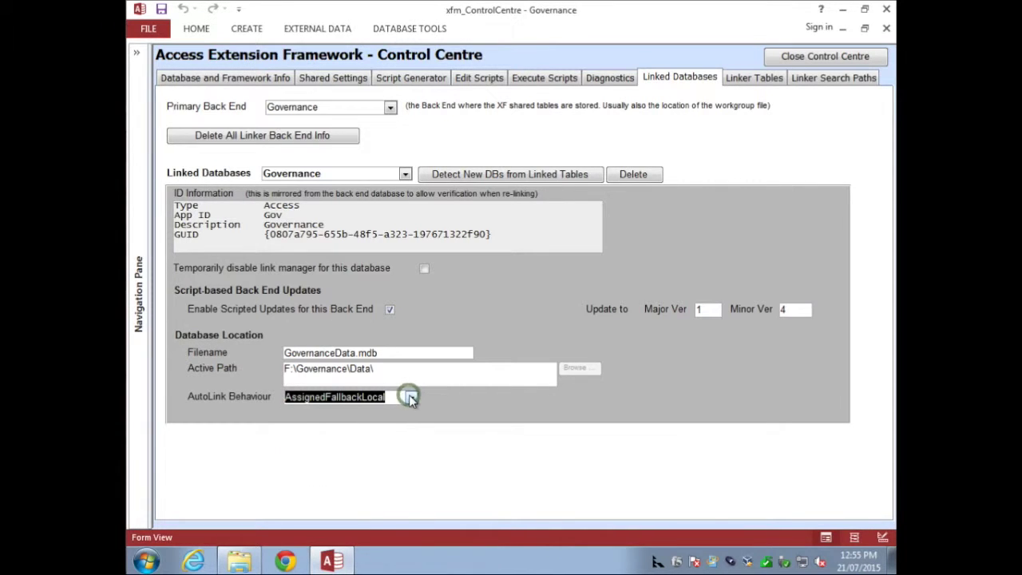
- View the table linker actions and settings, and check which linked databases are offered
left_click(750, 77)
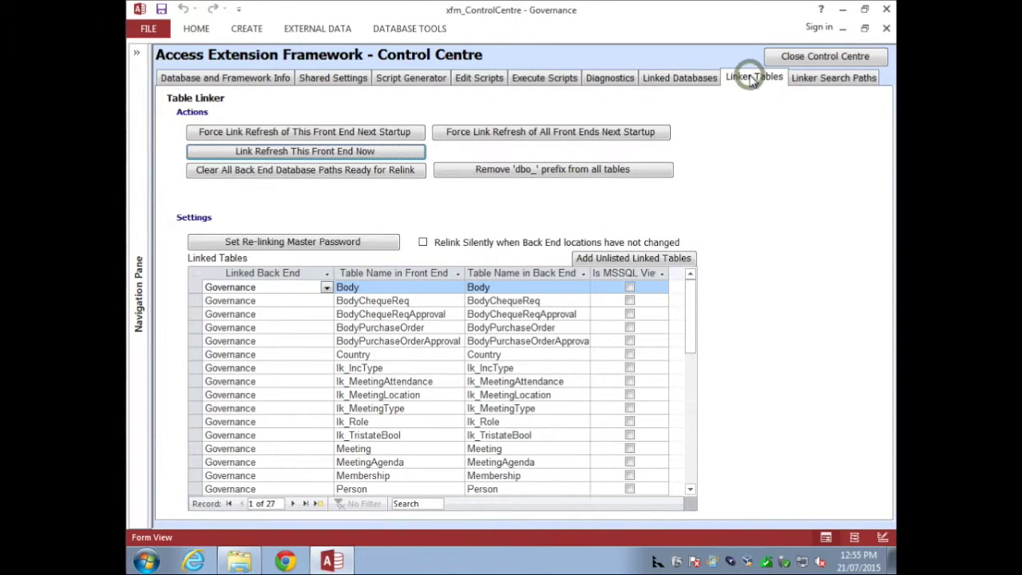
left_click(673, 78)
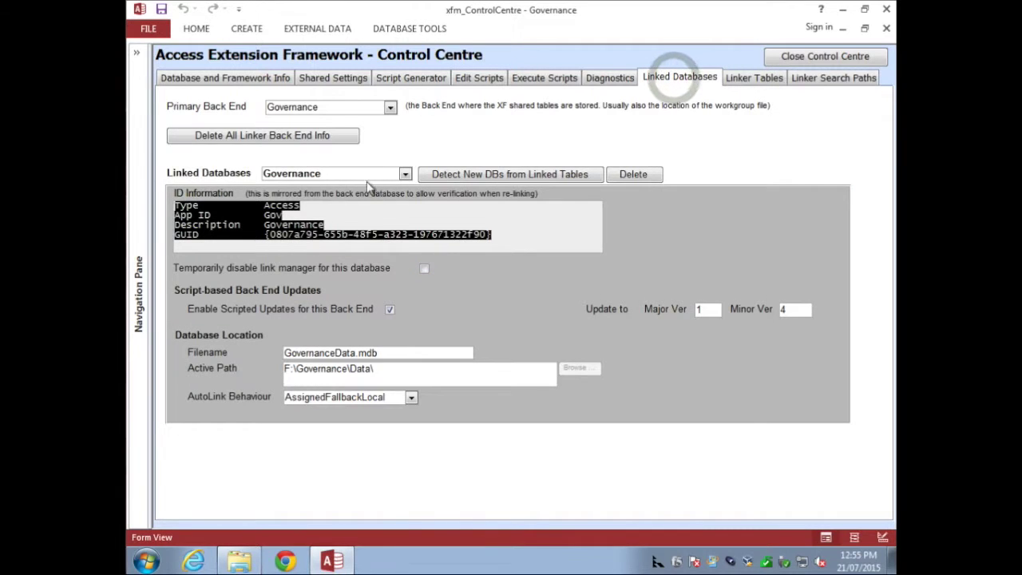
left_click(405, 174)
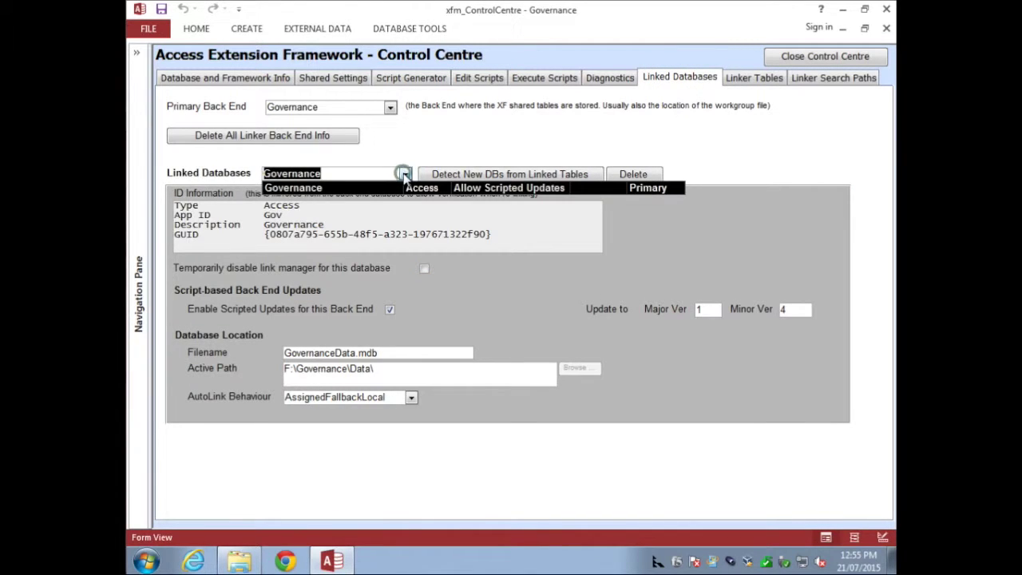
- Examine the table linker's linked tables and list the back end choices for xf_tblXfConfigShared
left_click(754, 78)
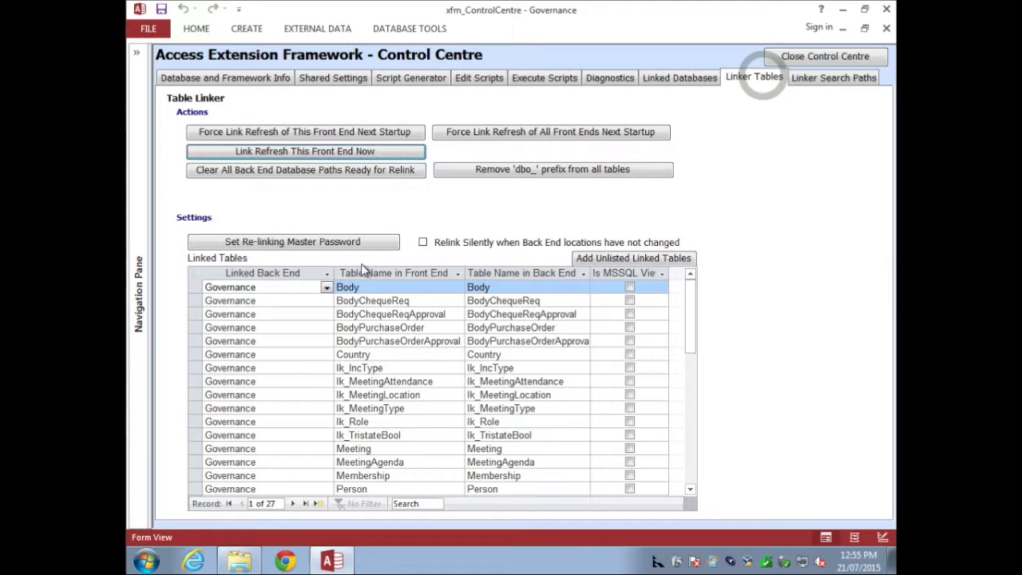
left_click_drag(688, 314, 691, 393)
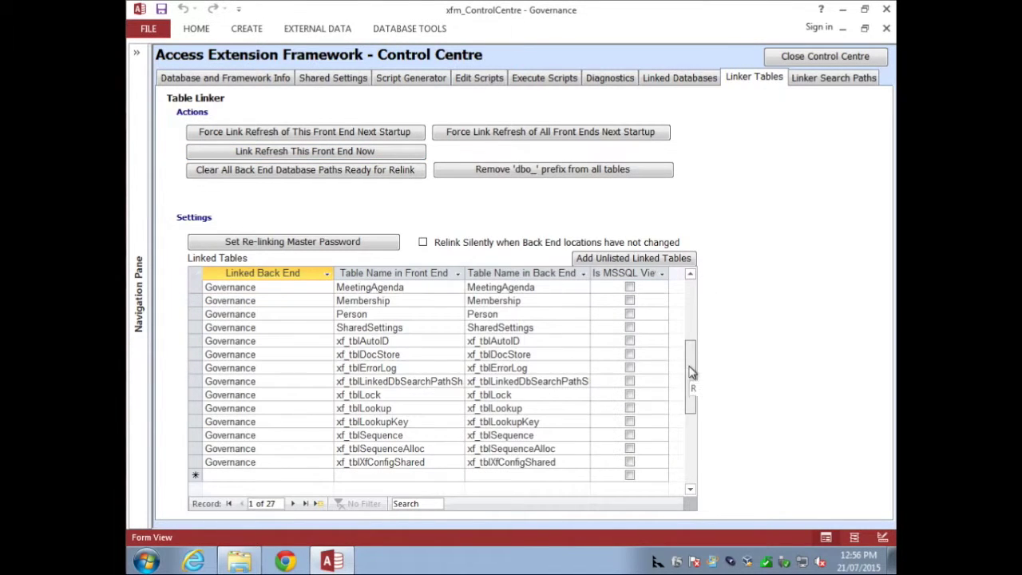
left_click(327, 462)
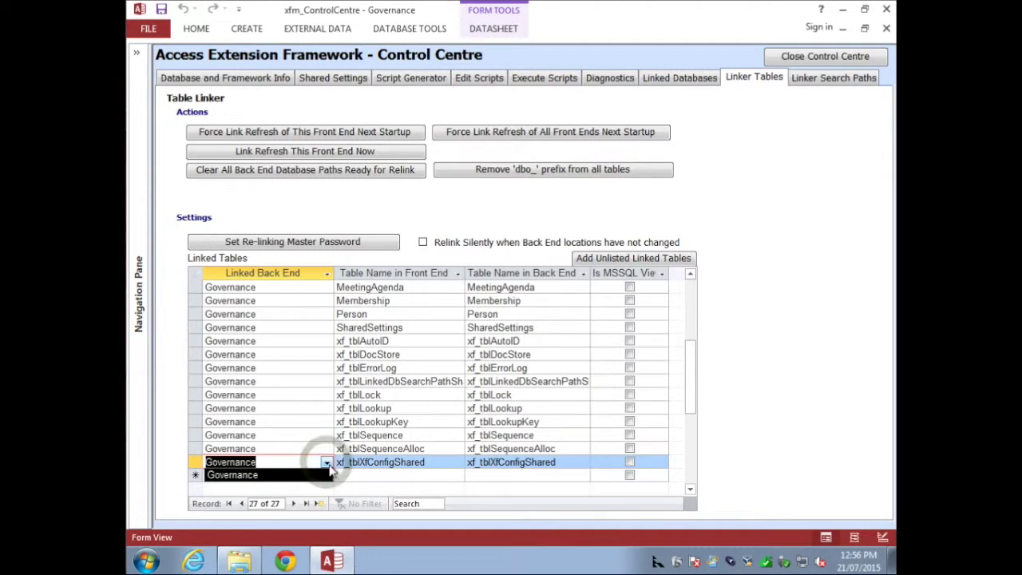
left_click(326, 463)
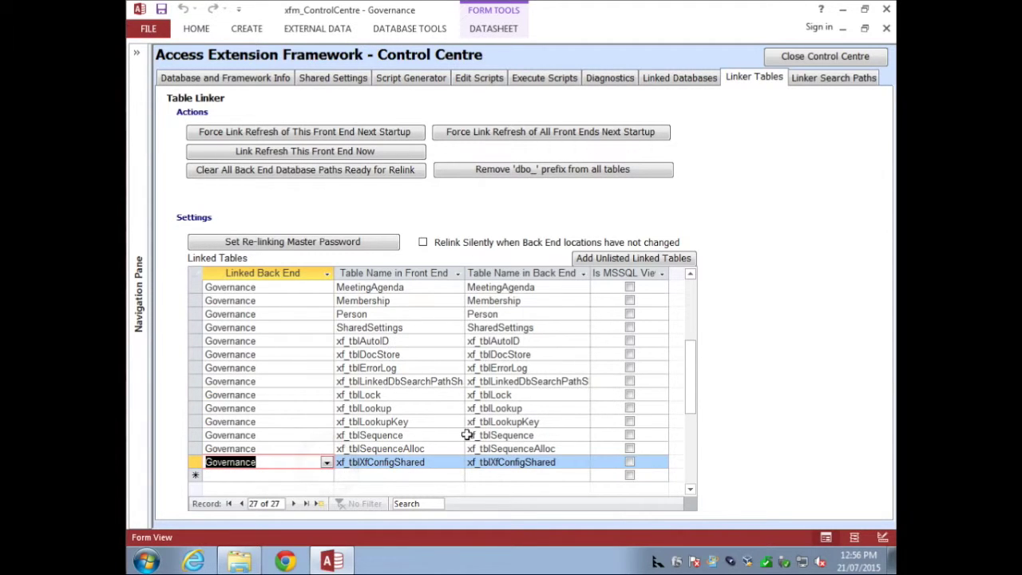
- Review the linked tables list from its first to its last rows and add the unlisted linked tables
left_click_drag(691, 397, 691, 304)
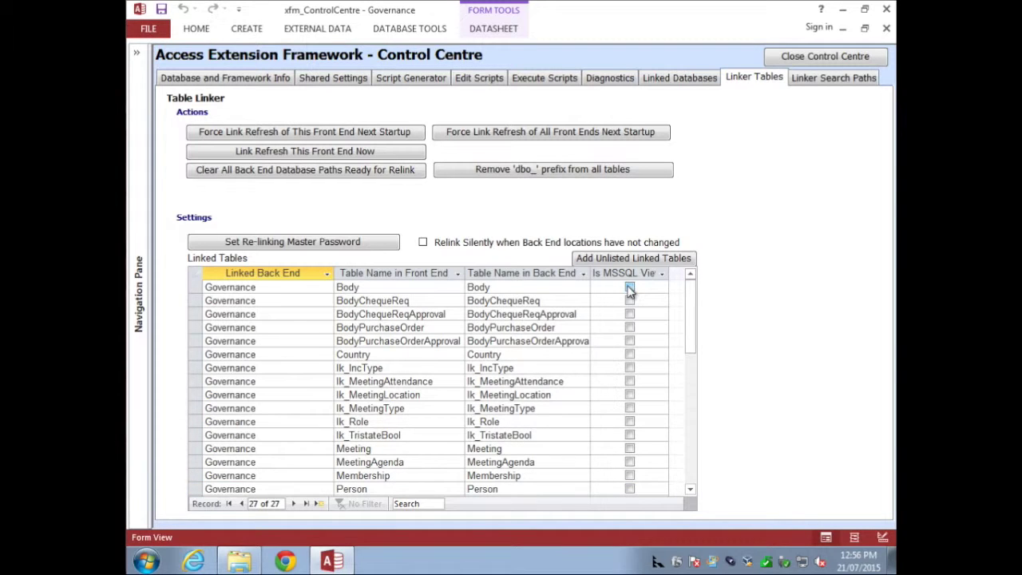
left_click_drag(685, 304, 690, 387)
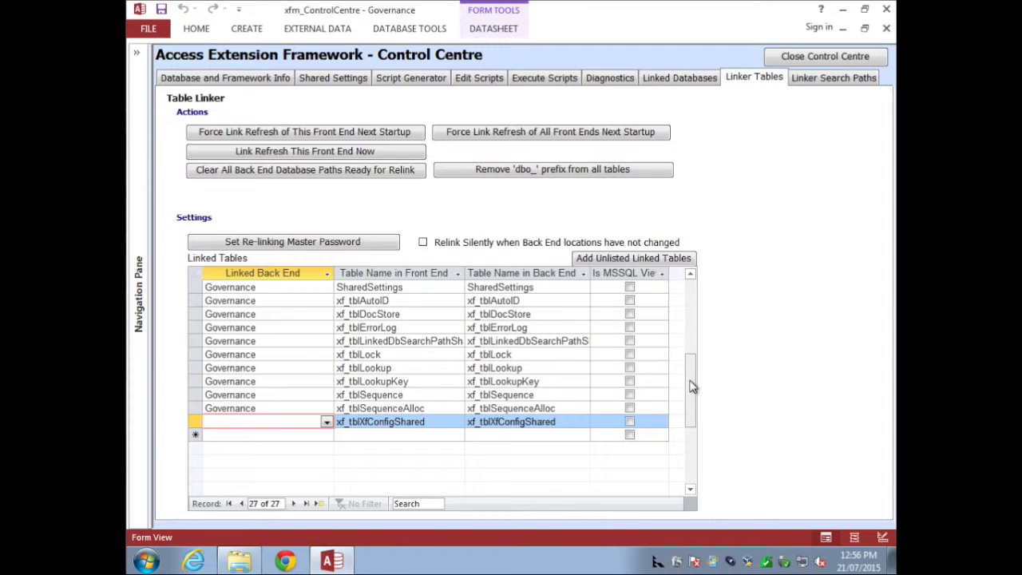
left_click_drag(693, 386, 692, 296)
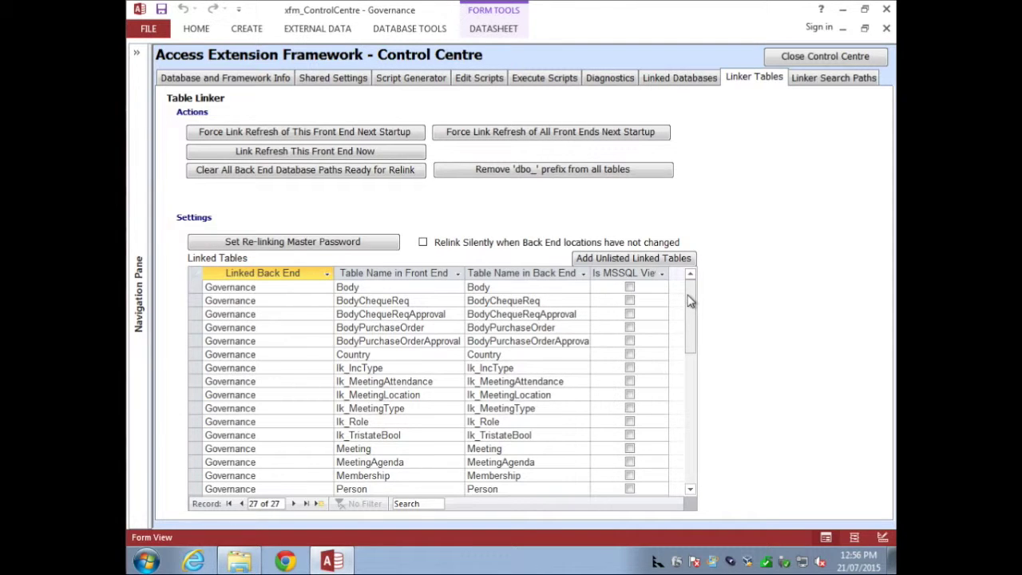
mouse_move(691, 300)
left_mouse_down()
mouse_move(692, 368)
mouse_move(693, 288)
left_mouse_up()
left_click(620, 256)
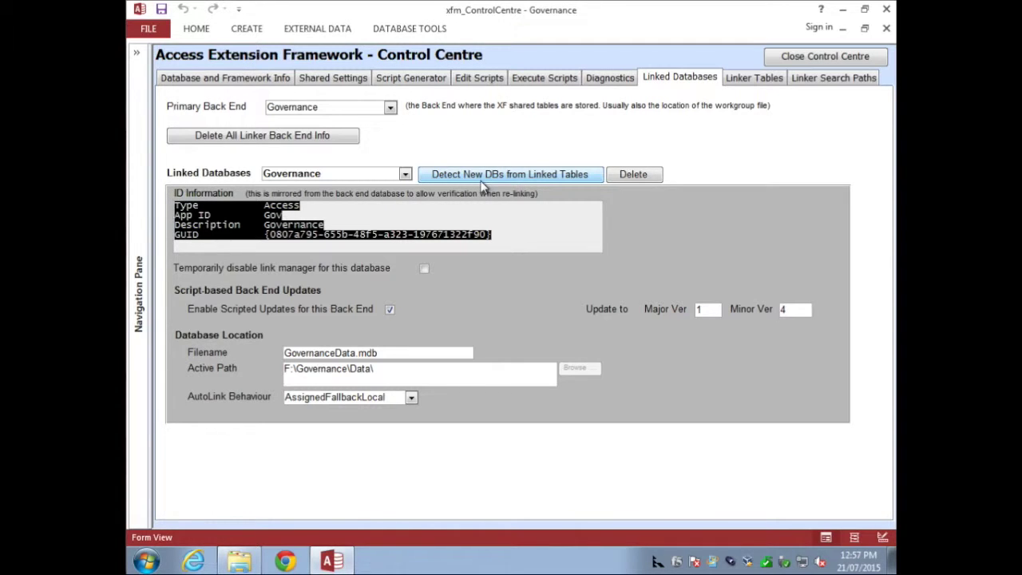
- Check the linked database choices again and return to the start of the linked tables list
left_click(405, 174)
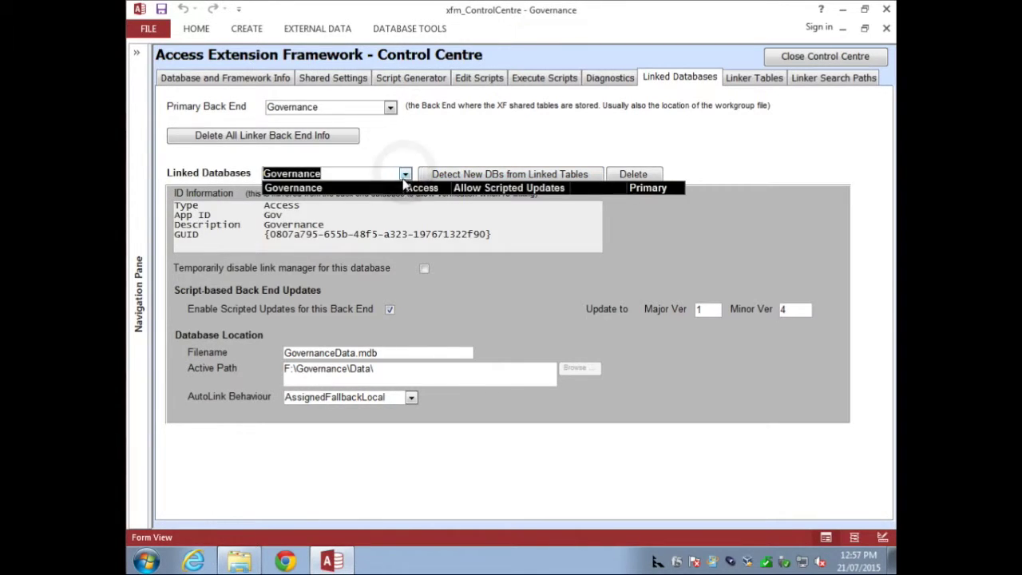
left_click(403, 177)
left_click(753, 77)
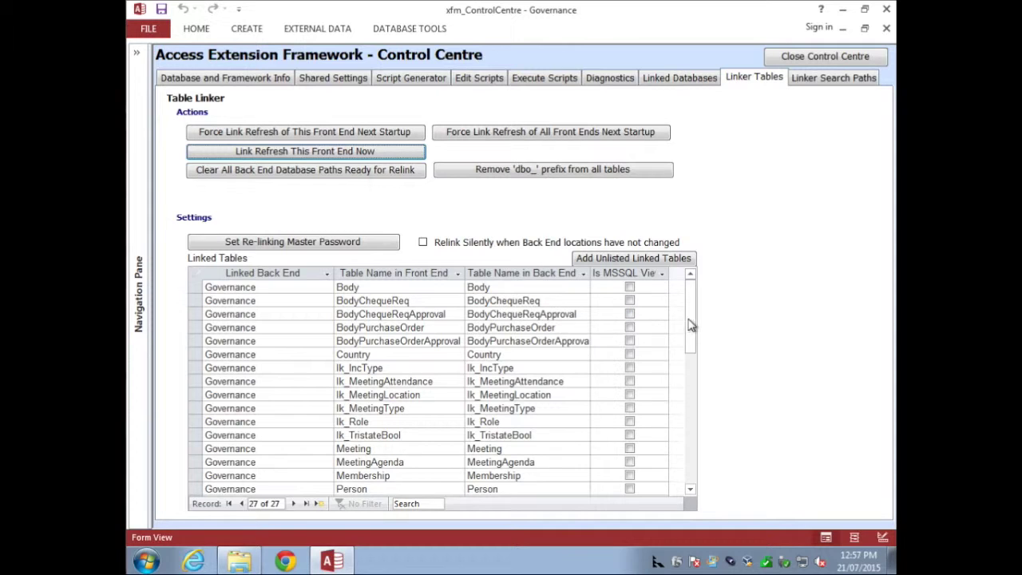
left_click_drag(691, 325, 694, 300)
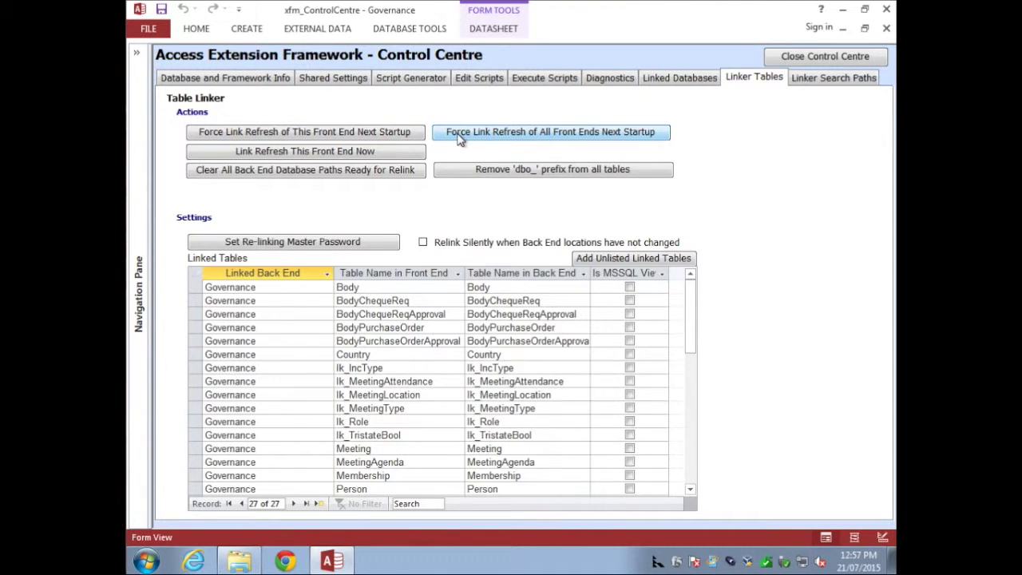
- Refresh the table links of this front end immediately, dismiss the relink message and collapse the list of Access objects
left_click(313, 150)
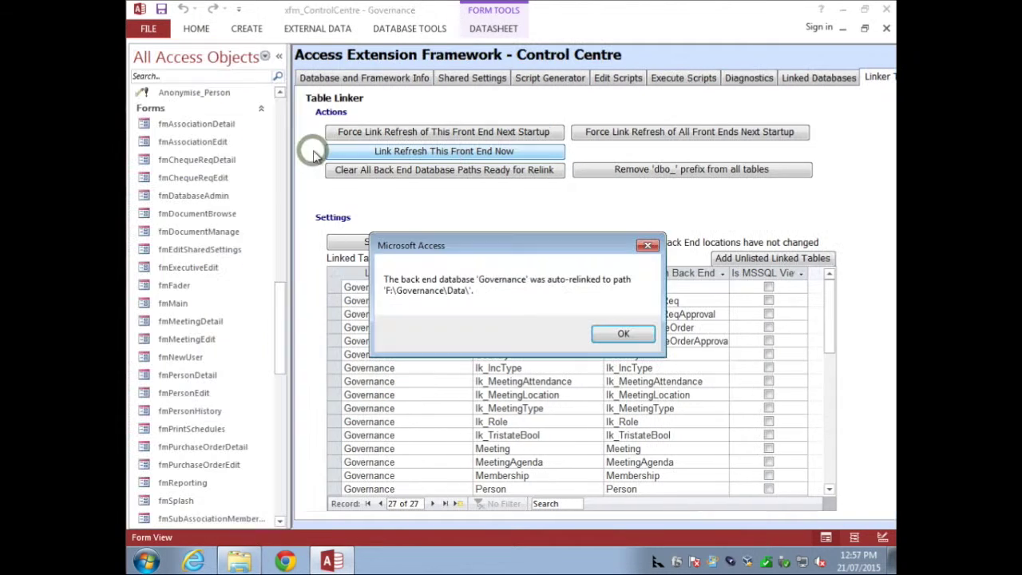
left_click(621, 331)
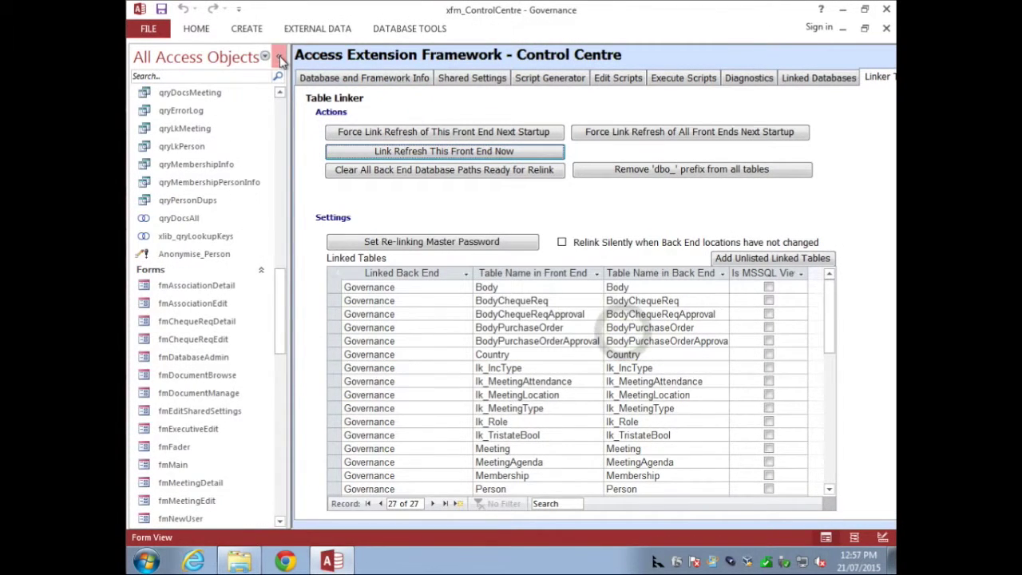
left_click(279, 56)
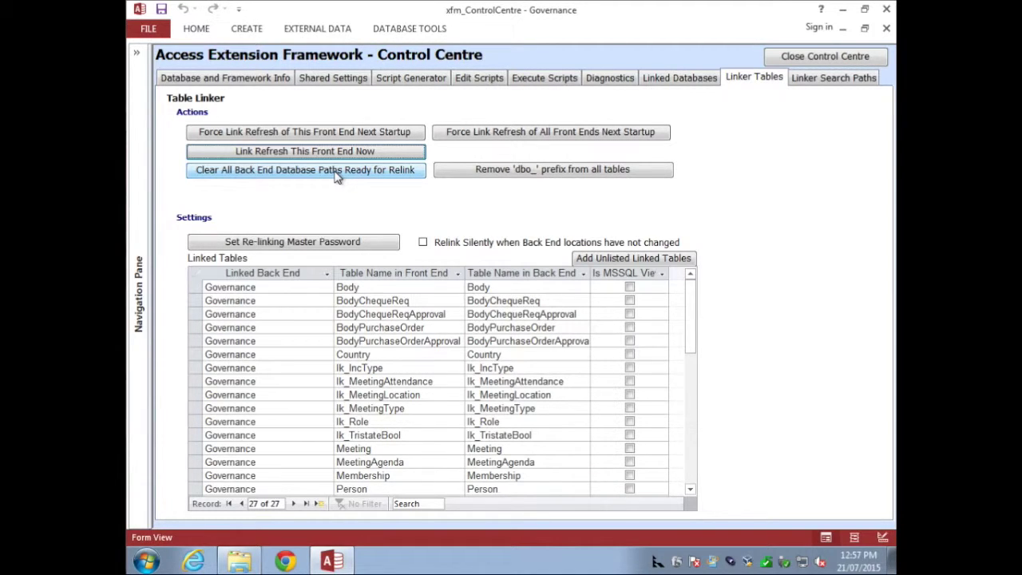
- Set the Governance back end's AutoLink Behaviour to Assigned
left_click(678, 80)
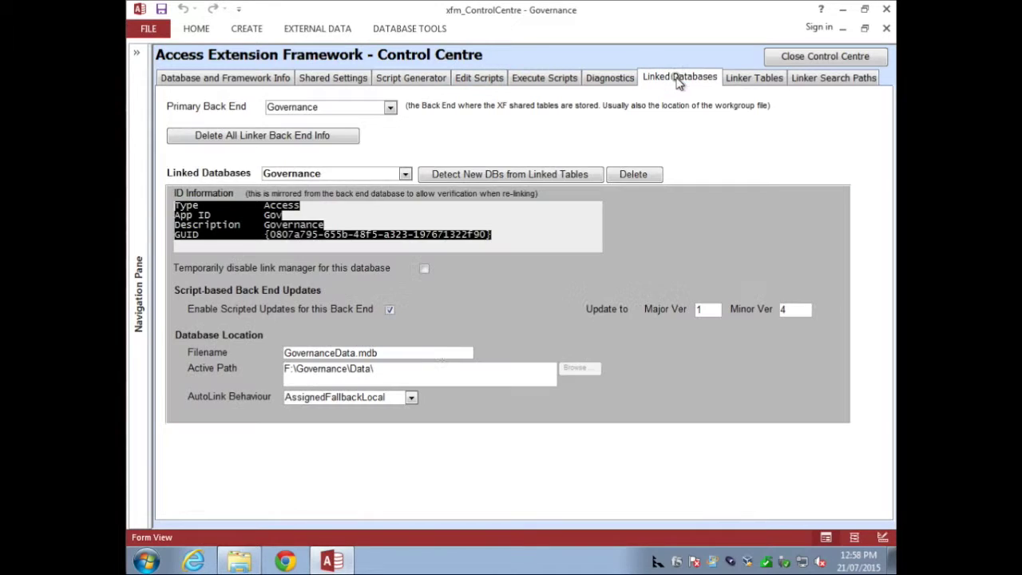
left_click(411, 397)
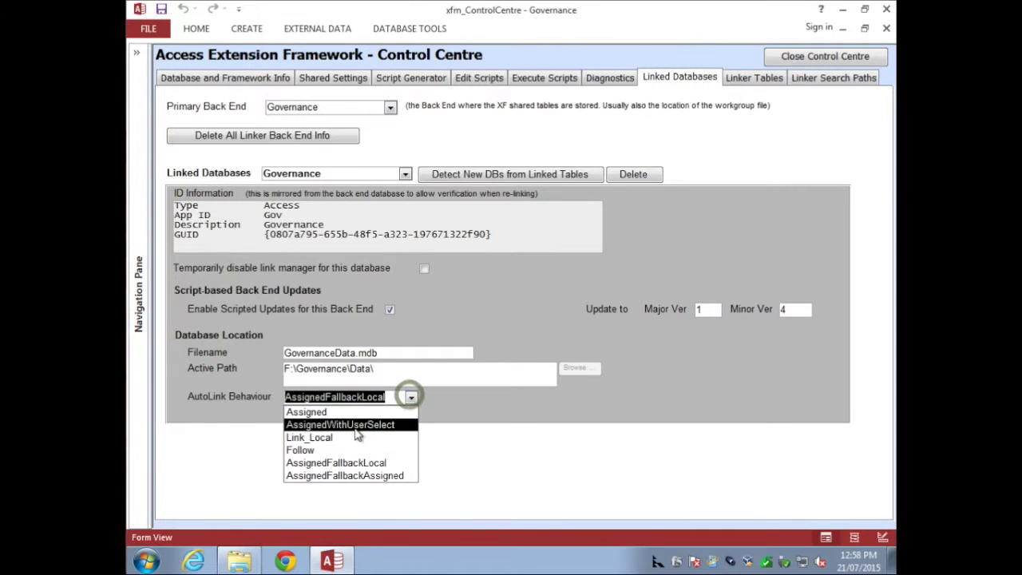
left_click(341, 413)
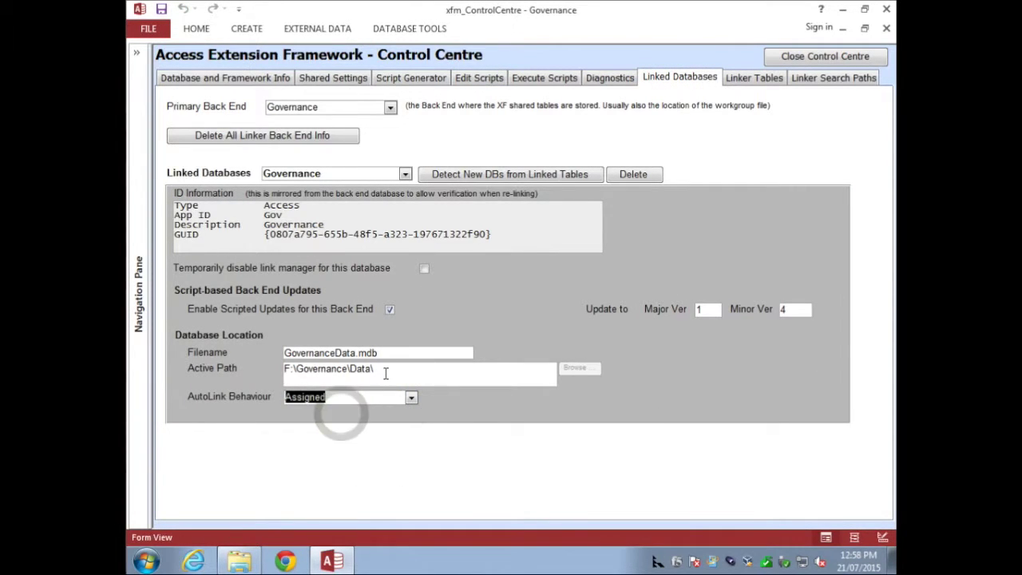
- View the table linker settings and the linker search paths for the local front end and primary back end
left_click(754, 79)
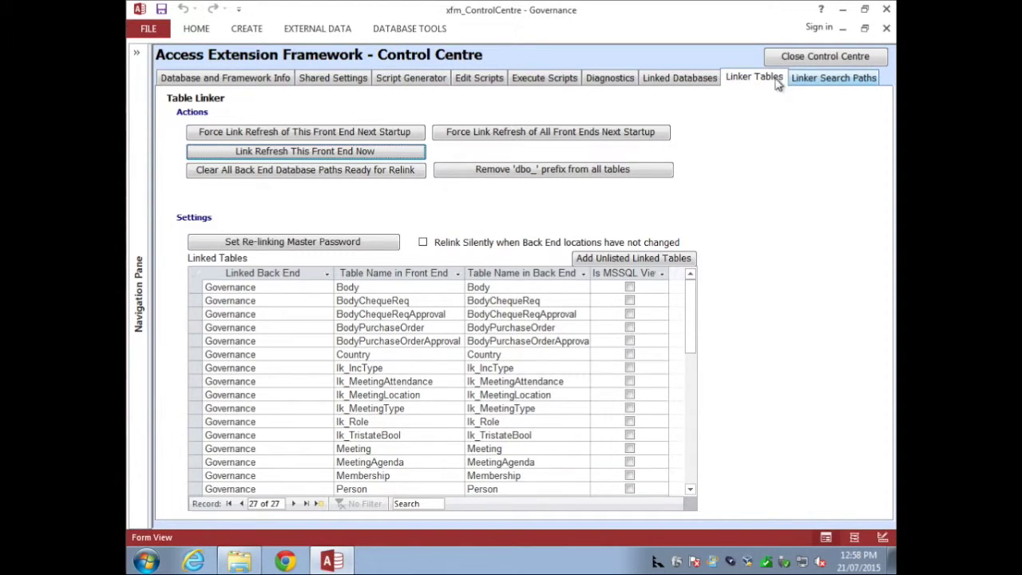
left_click(820, 80)
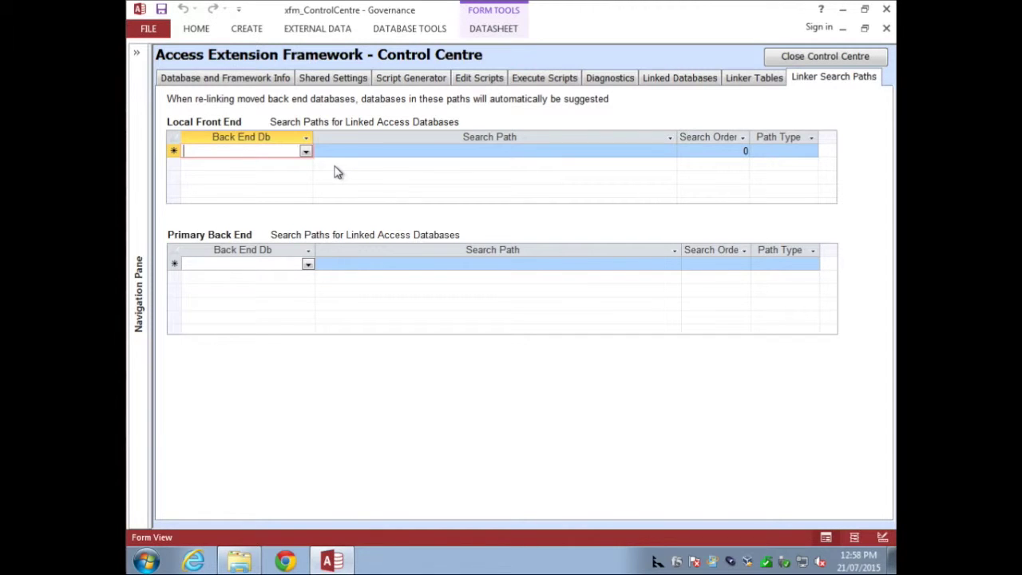
- Set the Governance back end's AutoLink Behaviour to AssignedWithUserSelect
left_click(660, 76)
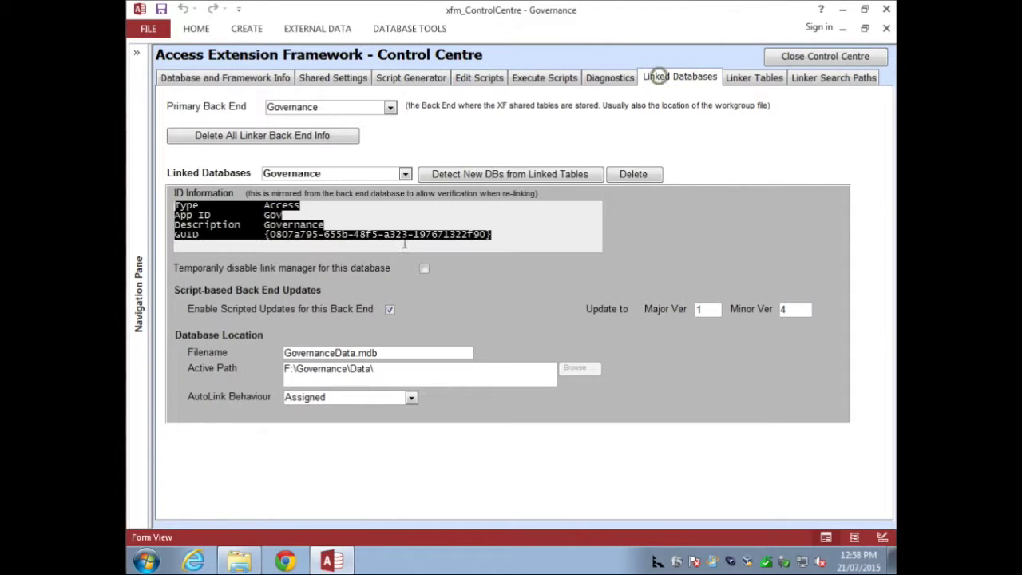
right_click(408, 403)
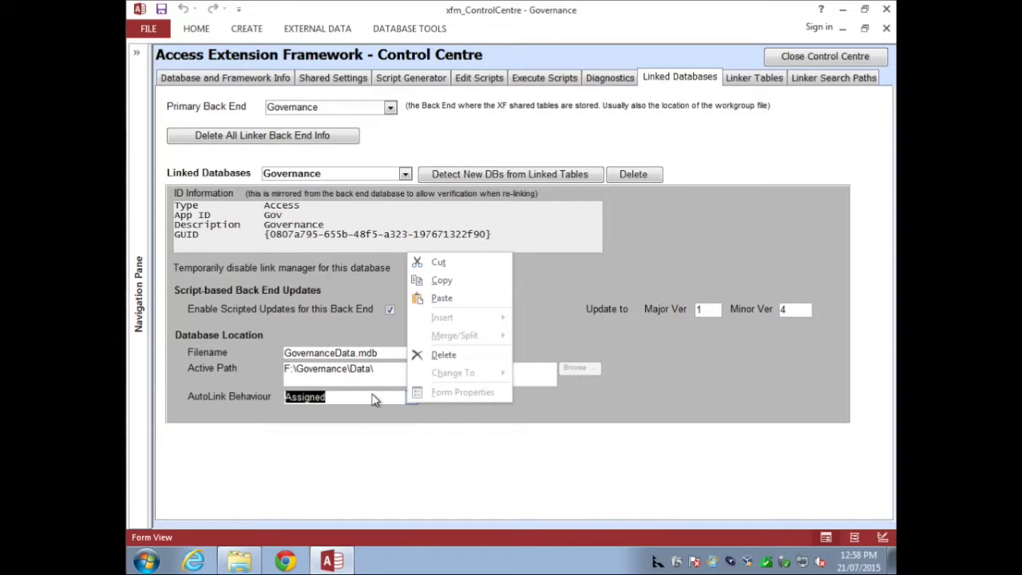
left_click(371, 394)
left_click(410, 399)
left_click(359, 419)
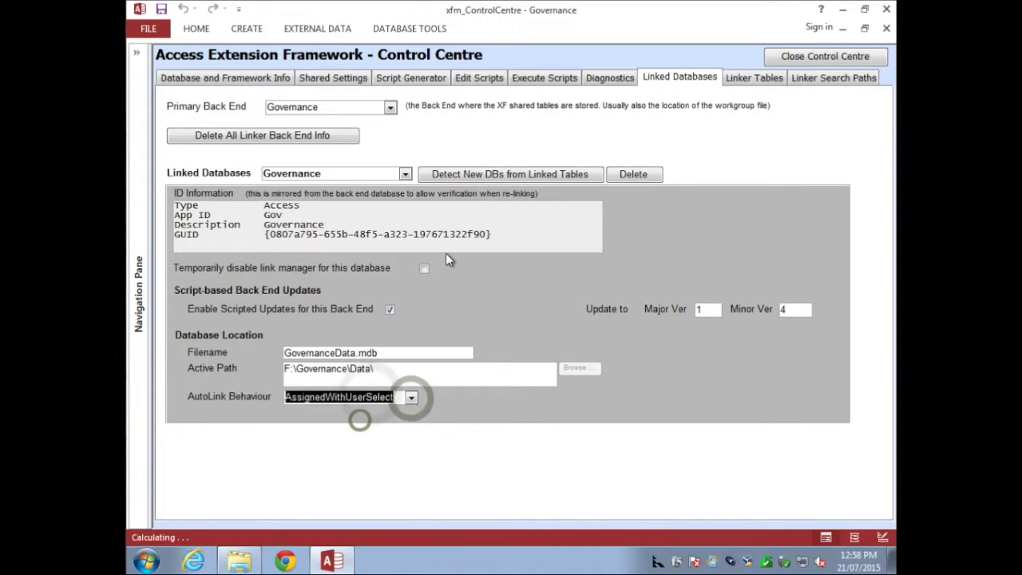
- View the error log and show the details of log entry 1214
left_click(821, 86)
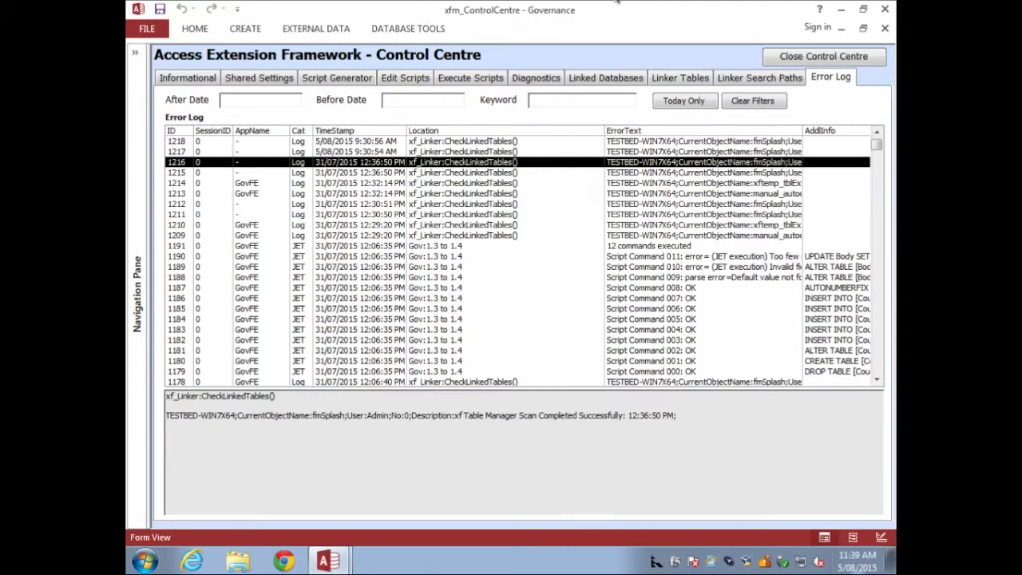
left_click(557, 183)
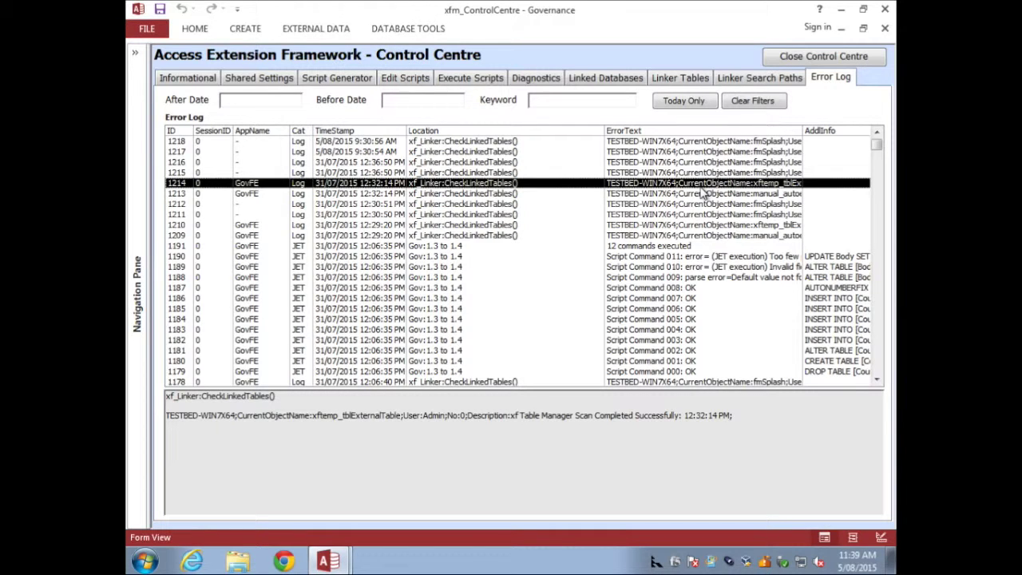
- Show the details of error log entries 1213, 1214 and 1190
left_click(649, 196)
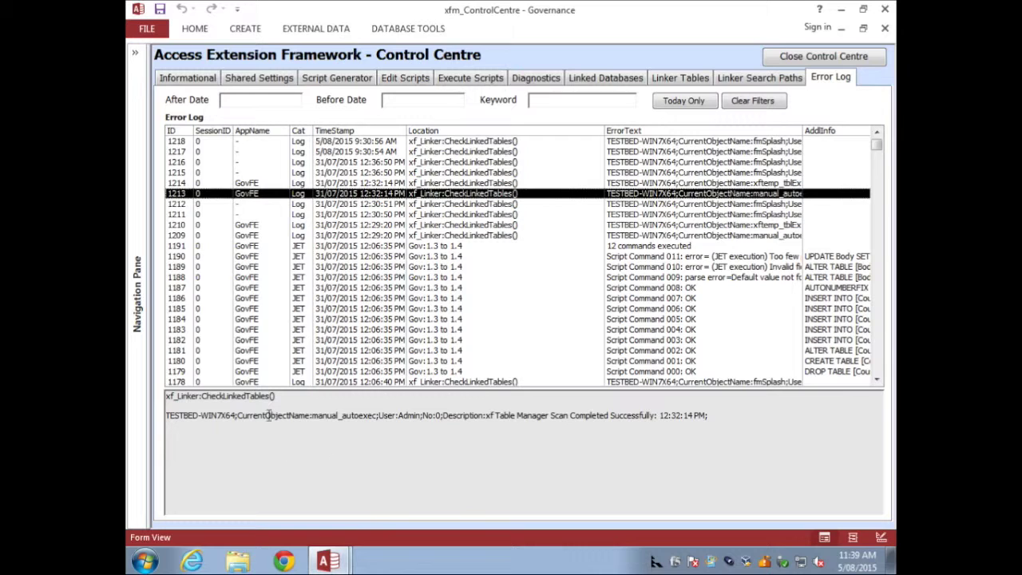
left_click_drag(301, 448, 158, 394)
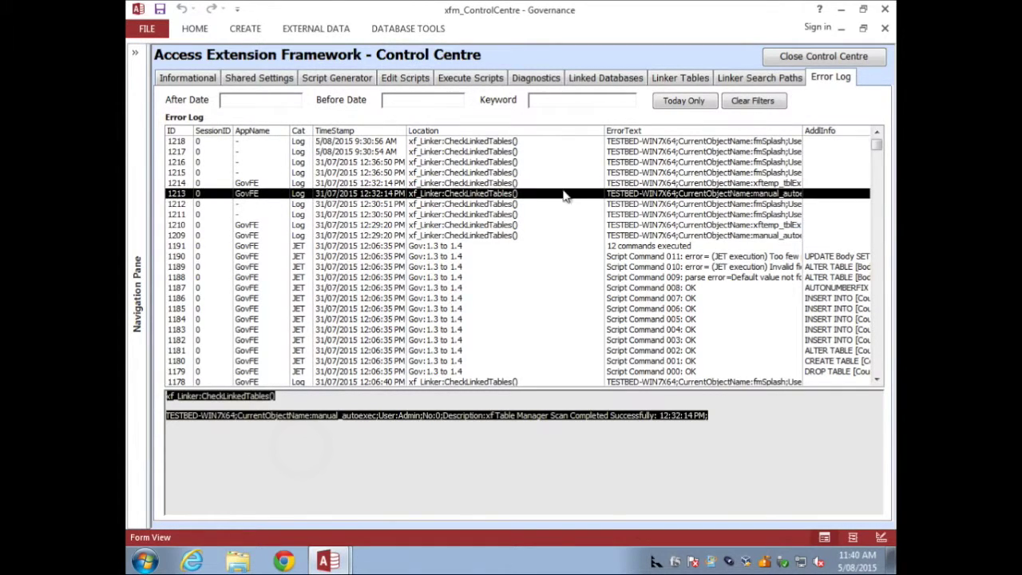
left_click(606, 182)
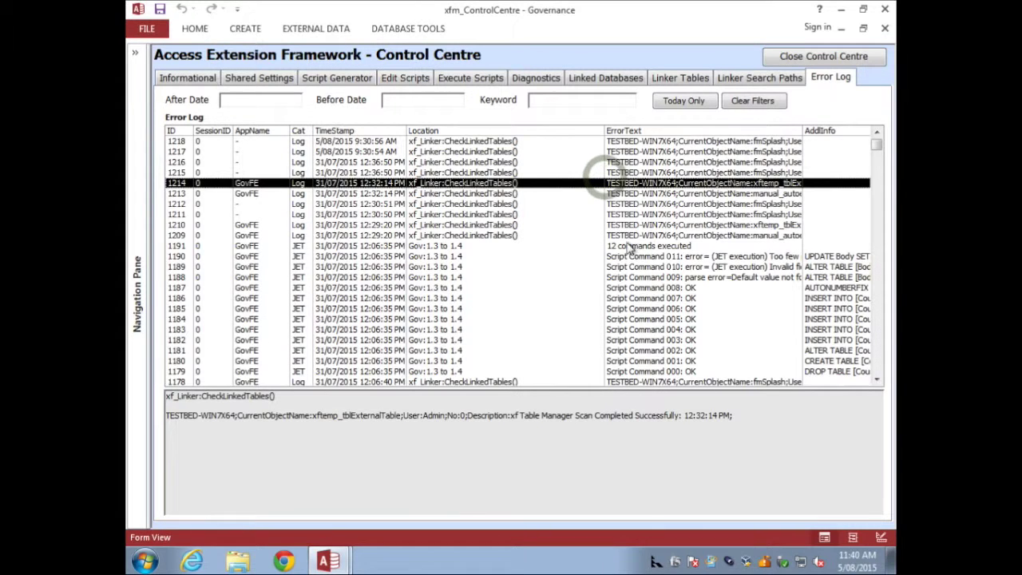
left_click(635, 257)
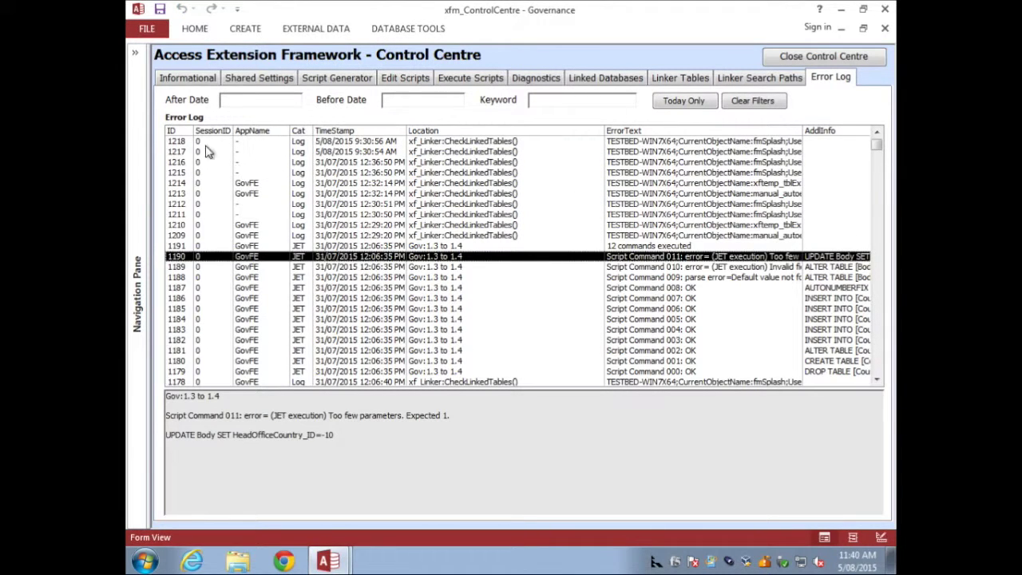
- Examine the details of error log entries 1218, 1216, 1190 and 1165
left_click(179, 143)
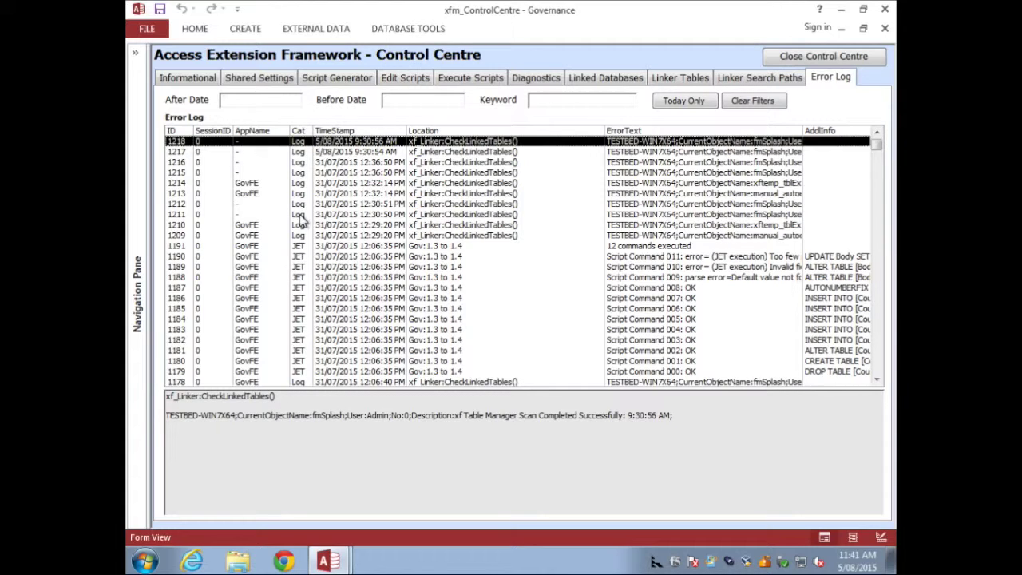
left_click(300, 163)
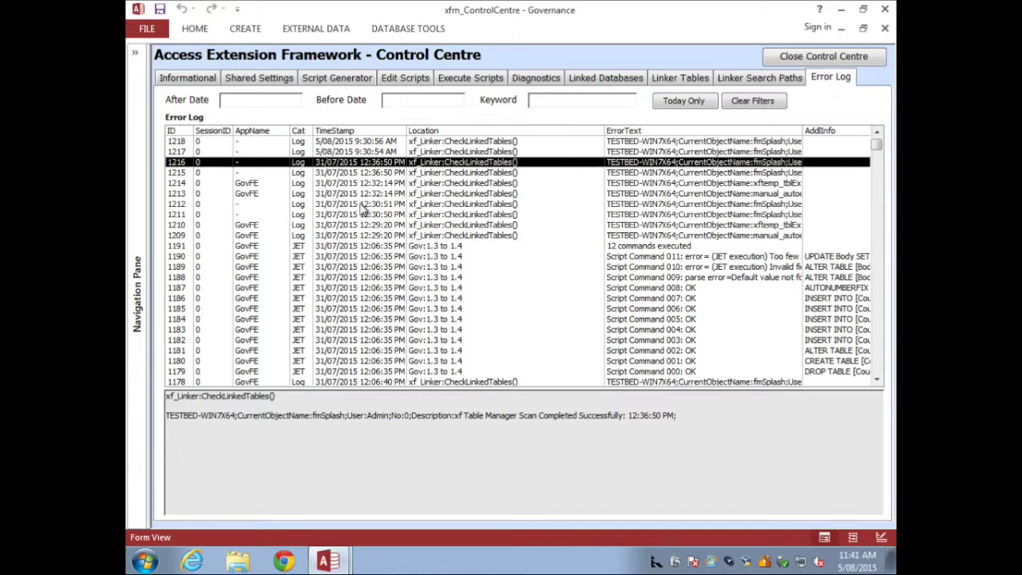
scroll(364, 209, "down", 1)
left_click(314, 247)
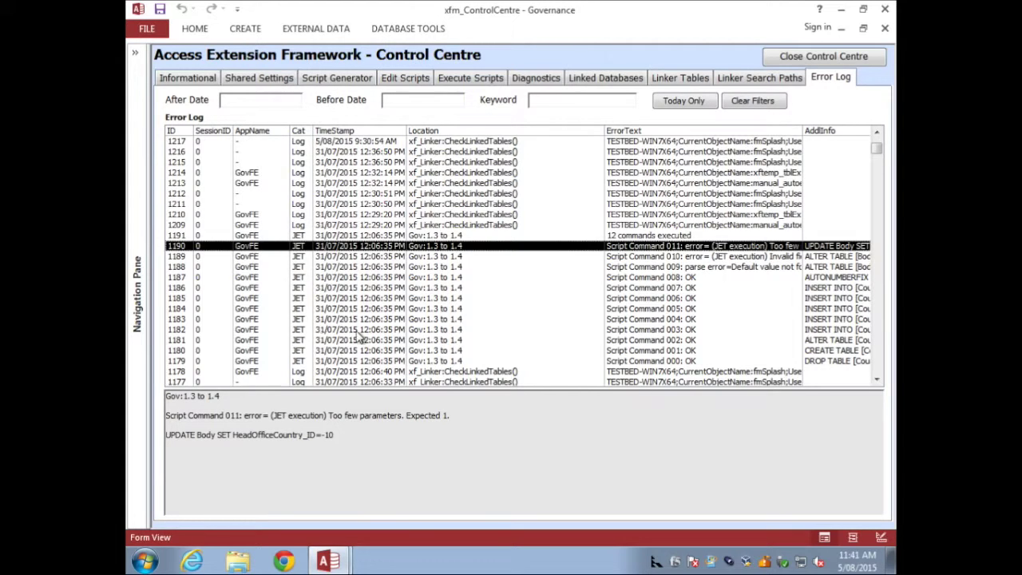
scroll(358, 336, "down", 2)
scroll(389, 324, "down", 8)
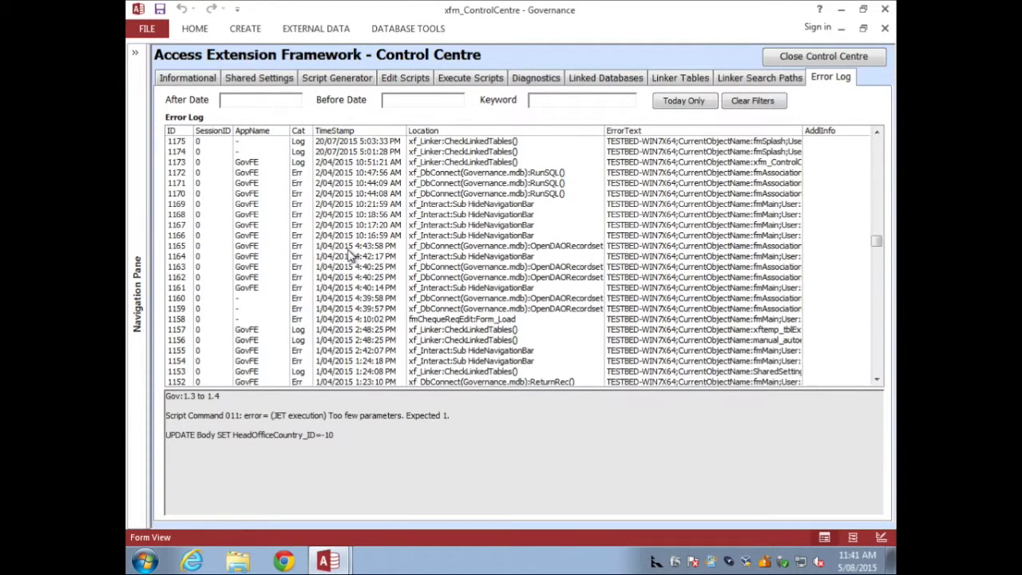
left_click(354, 250)
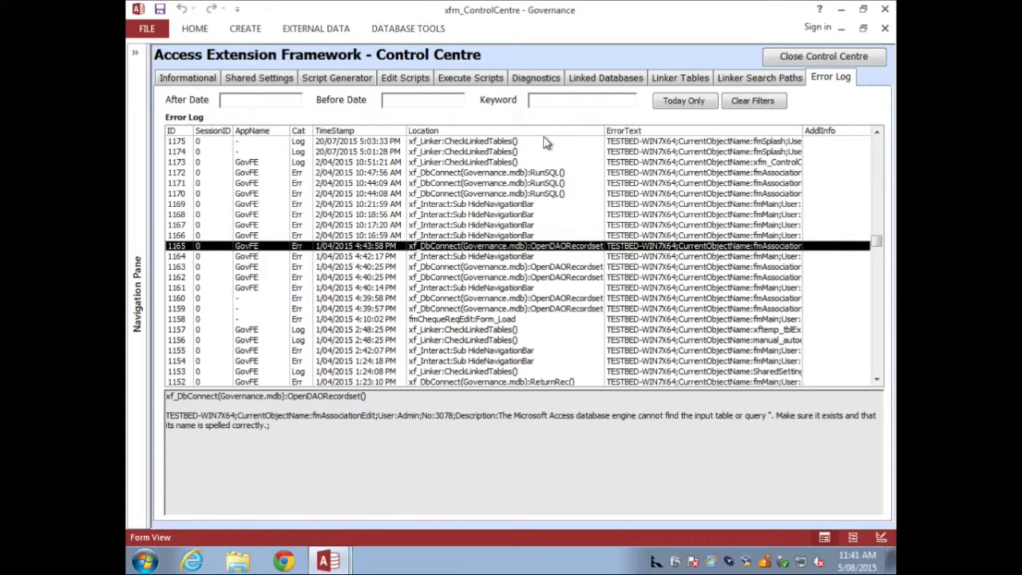
- Limit the error log to today's entries and clear the date filters again
scroll(535, 145, "up", 4)
scroll(535, 145, "up", 2)
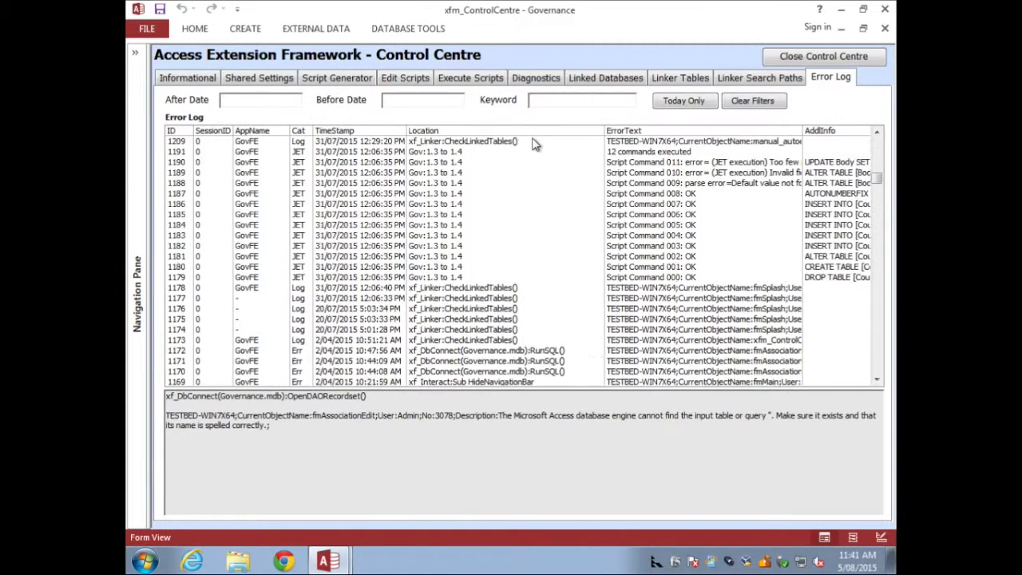
scroll(535, 145, "up", 3)
left_click(236, 99)
left_click(404, 99)
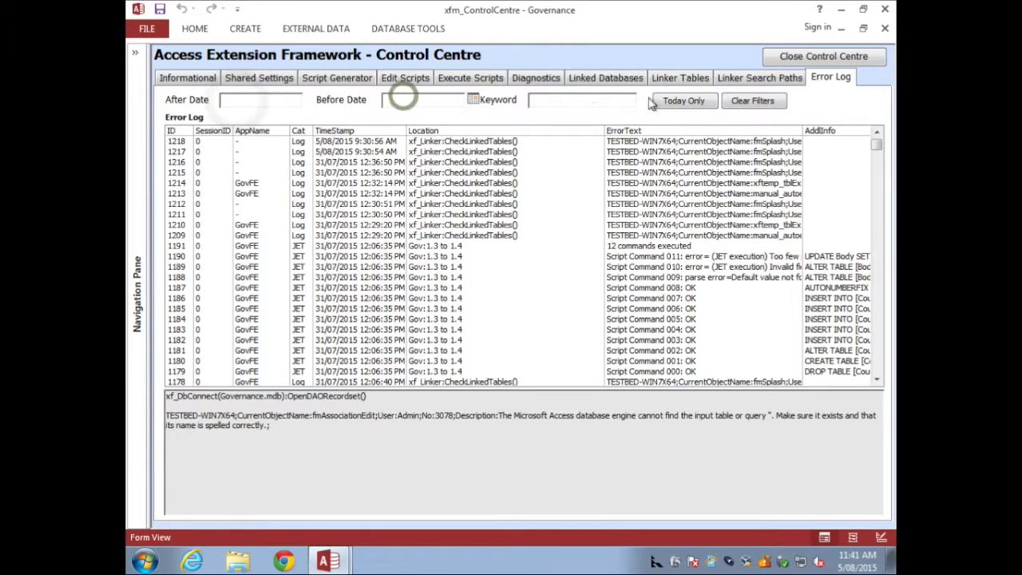
left_click(675, 103)
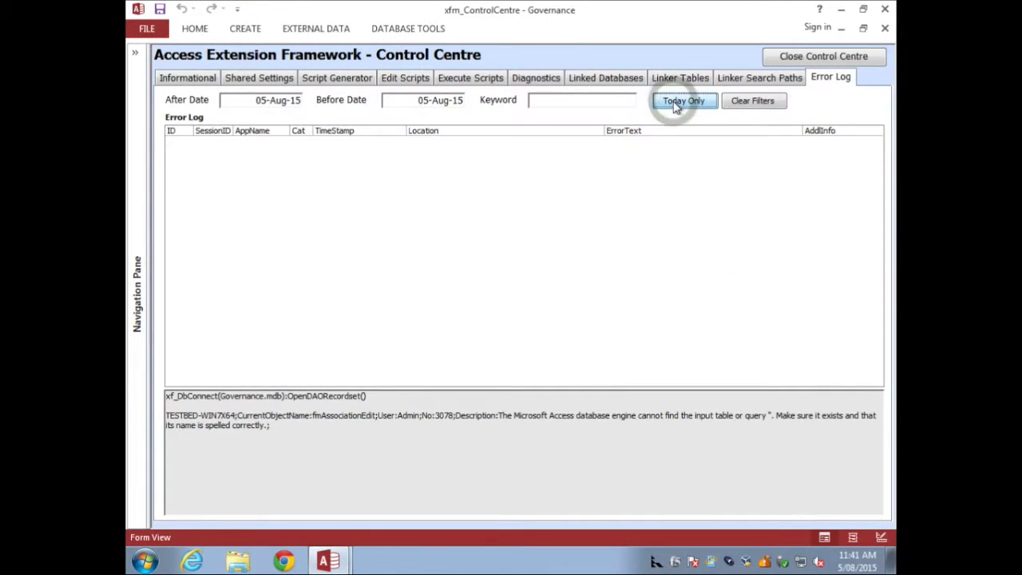
left_click(747, 102)
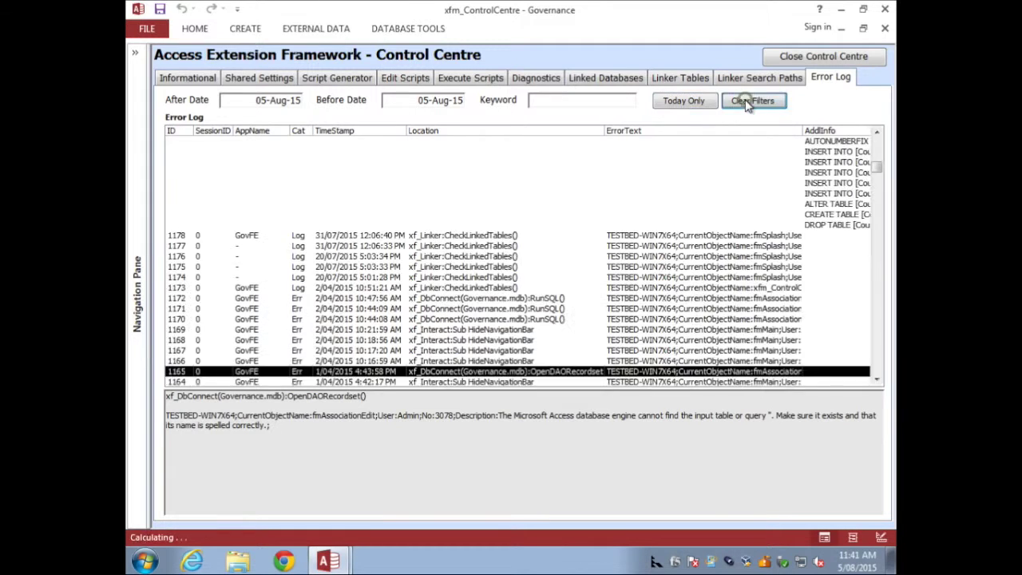
- Search the error log for the keyword "comm"
left_click(557, 103)
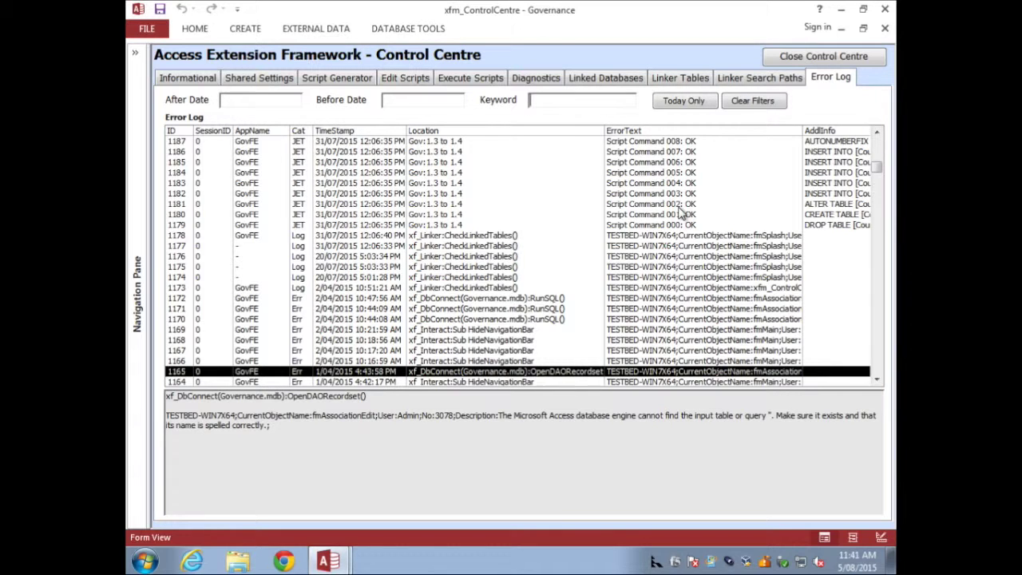
left_click(876, 142)
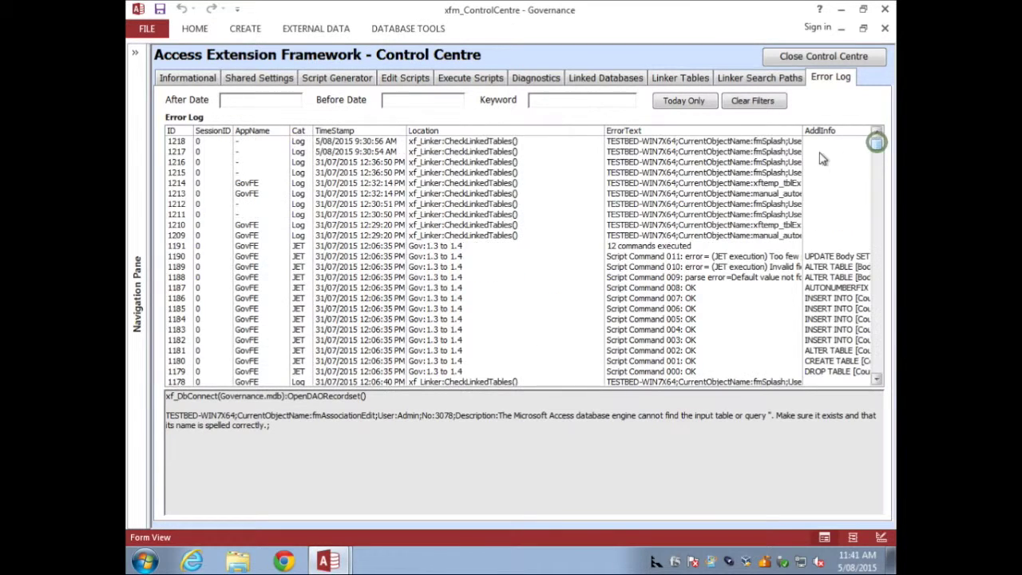
left_click(554, 101)
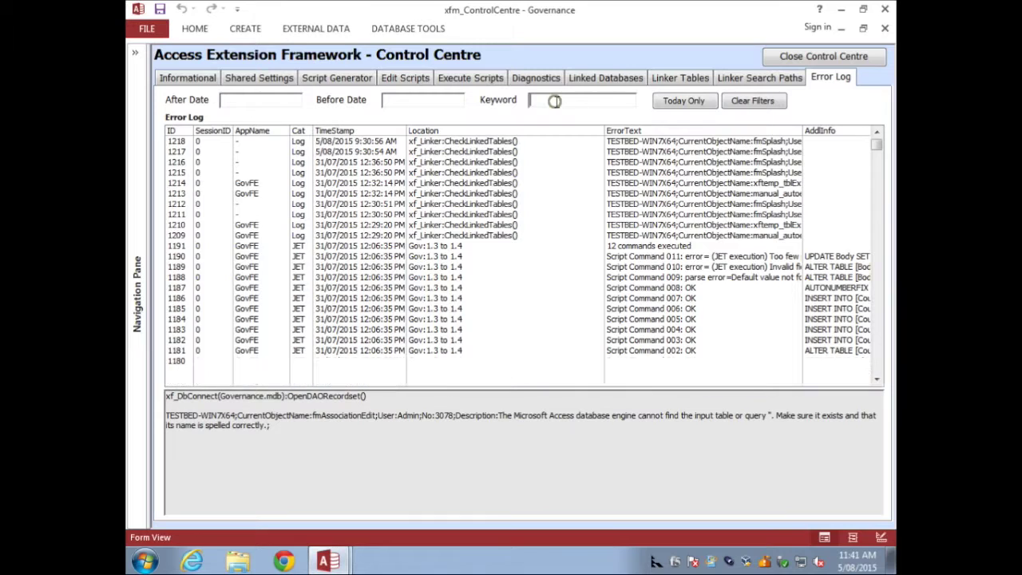
type("comm")
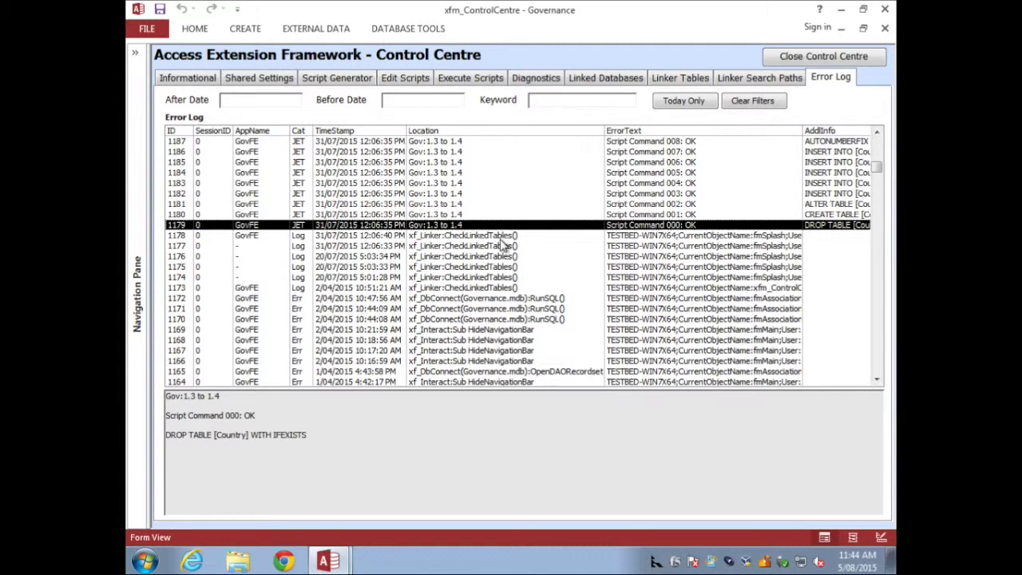
- Switch to the Visual Basic editor and examine each argument of the ProcessError call in cmdAssociationNew_Click
left_click(334, 561)
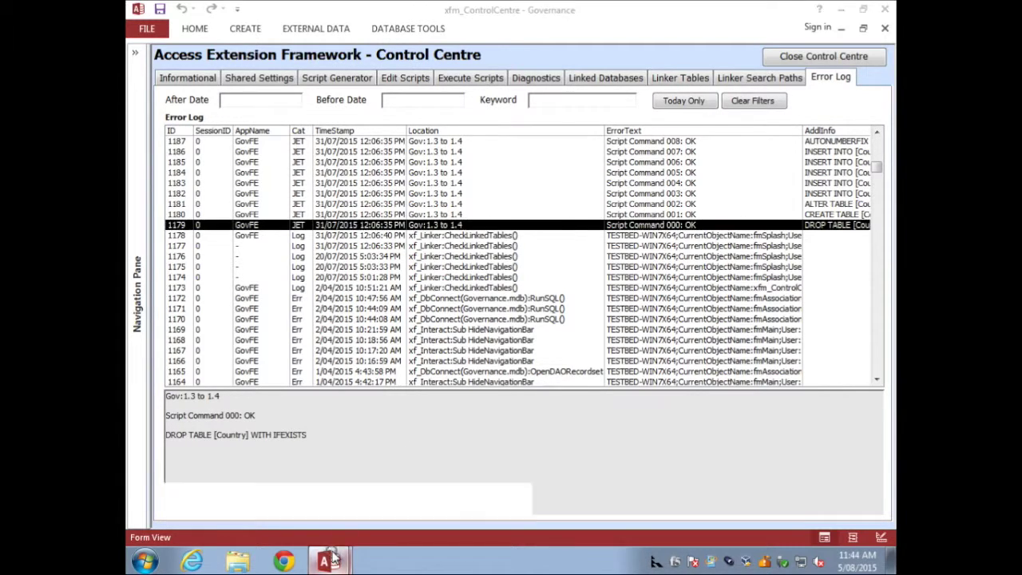
left_click(358, 529)
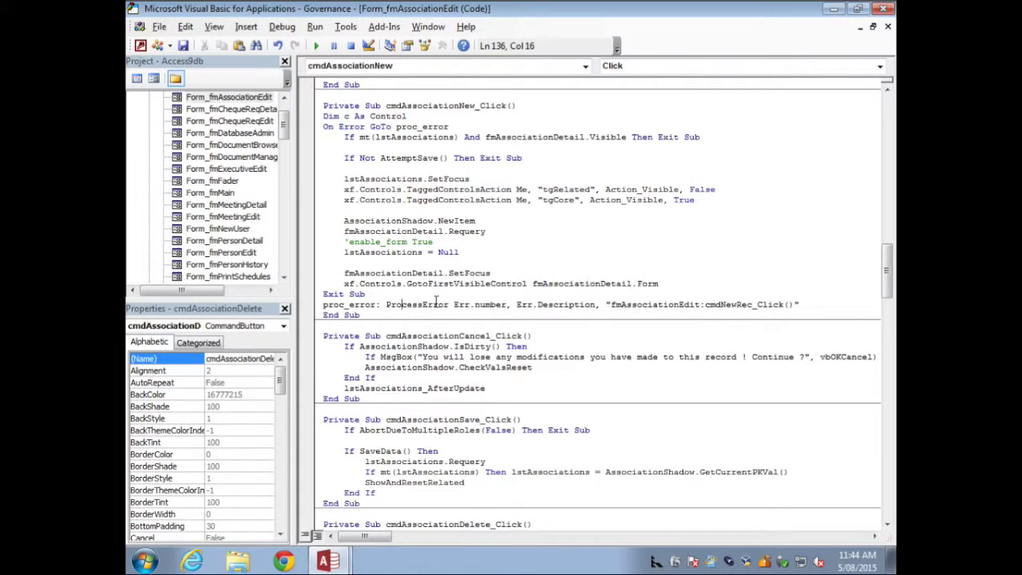
left_click(450, 303)
key("Right")
key("Right")
key("Right")
key("Right")
key("Right")
key("Right")
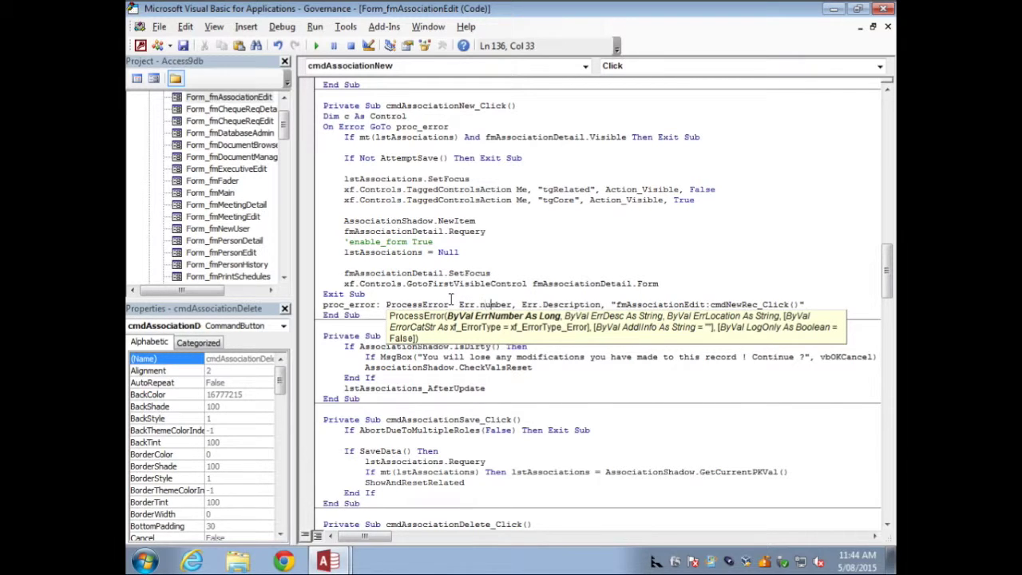
key("Right")
key("Right")
key("Right")
key("Right")
key("Right")
key("Right")
key("Right")
key("Right")
key("Right")
key("Right")
key("Right")
key("Right")
key("Right")
key("Right")
key("Right")
key("Right")
key("Right")
key("Right")
key("Right")
key("Right")
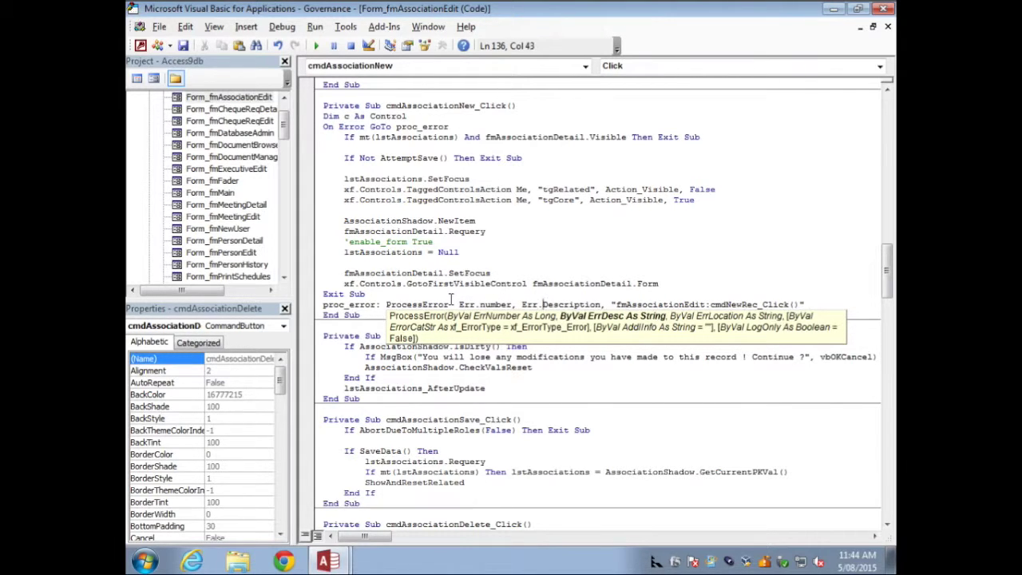
key("Right")
key("Right")
key("Right")
key("Right")
key("Right")
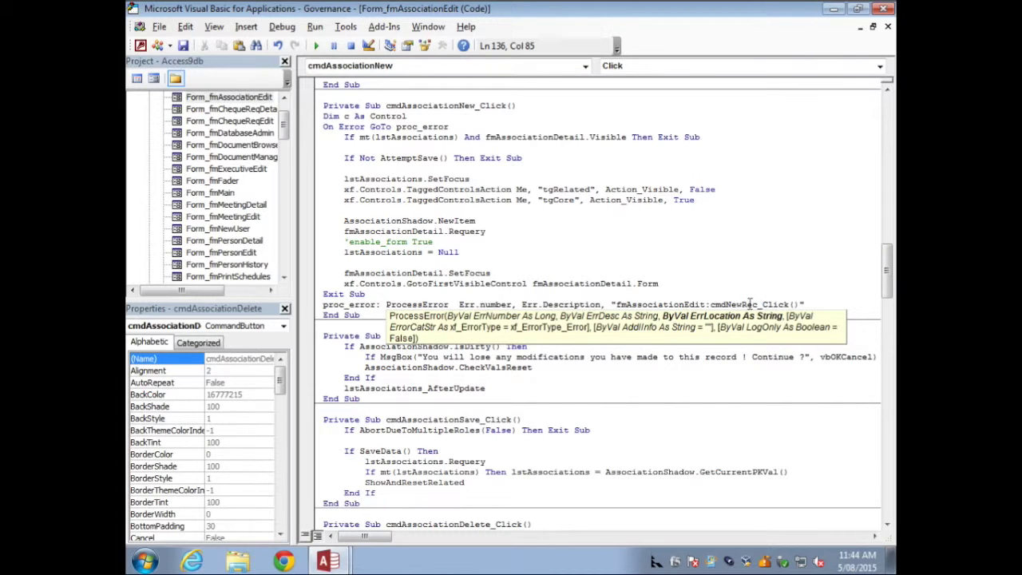
- Display the optional error type choices for a fourth ProcessError argument, leaving the line of code as it was
key("End")
type(",")
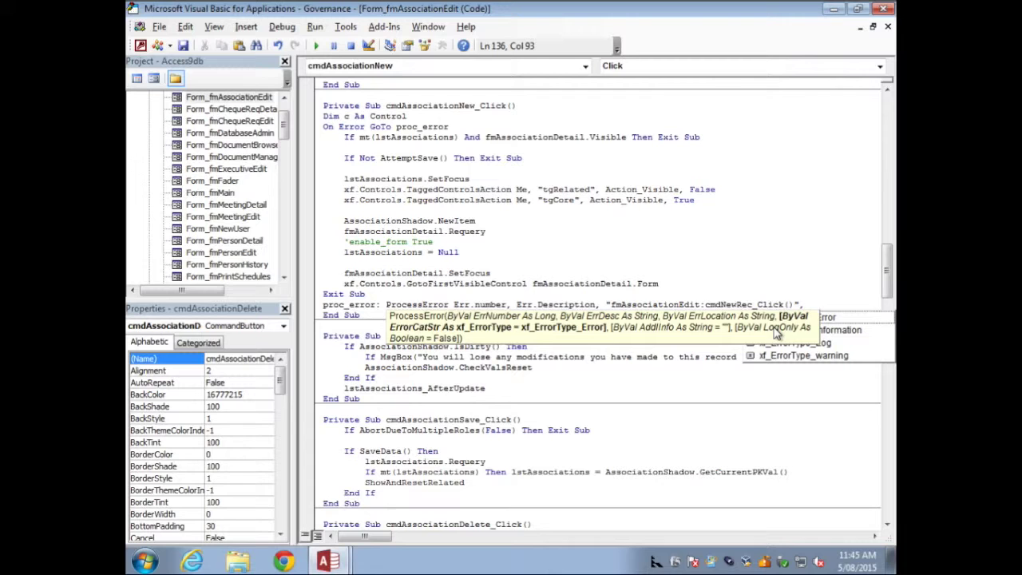
key("BackSpace")
left_click(606, 217)
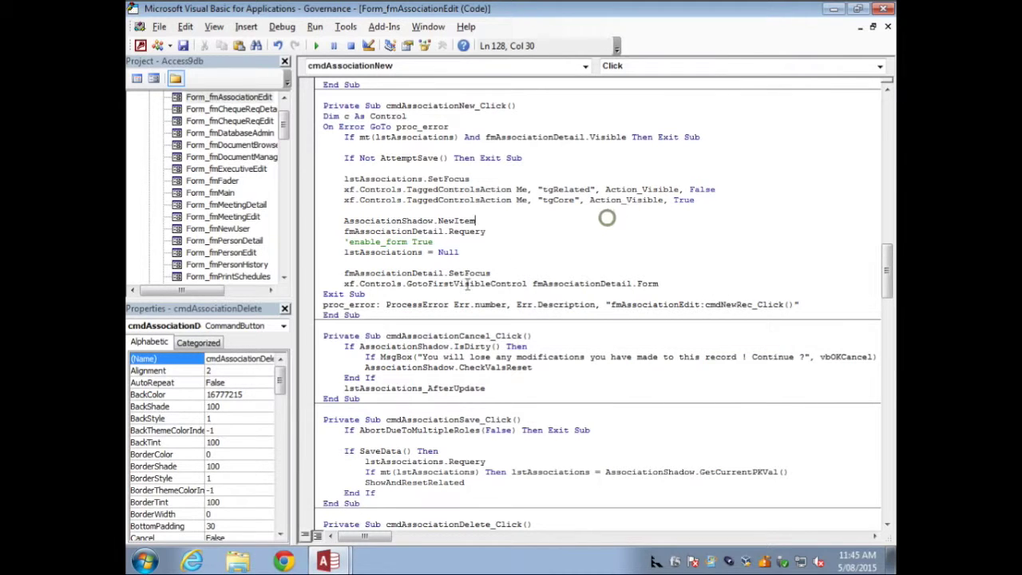
- Follow the ProcessError call to its definition in xf_BaseInstance and on to the implementation in xf_Base
right_click(427, 303)
left_click(470, 257)
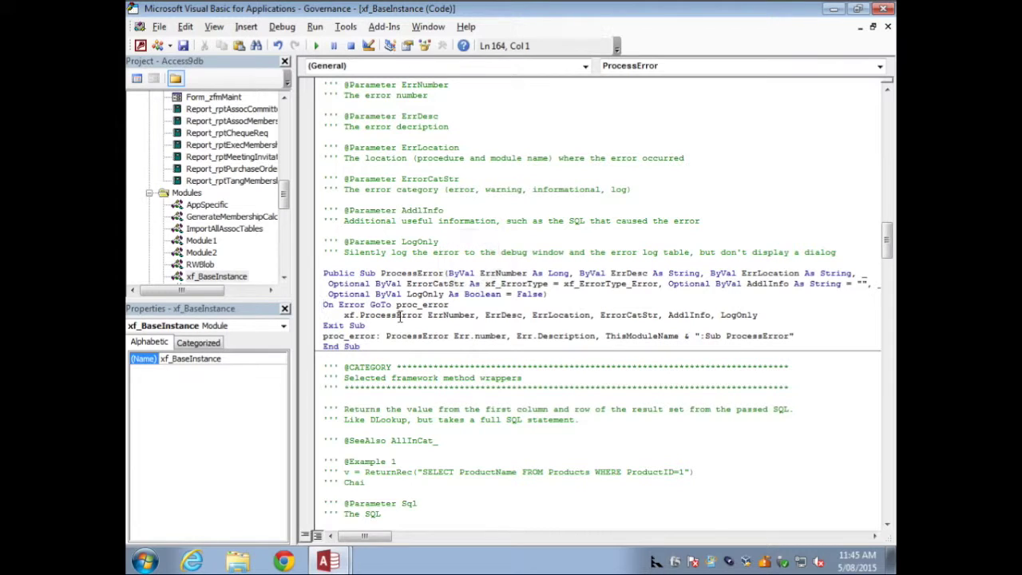
right_click(399, 317)
left_click(437, 268)
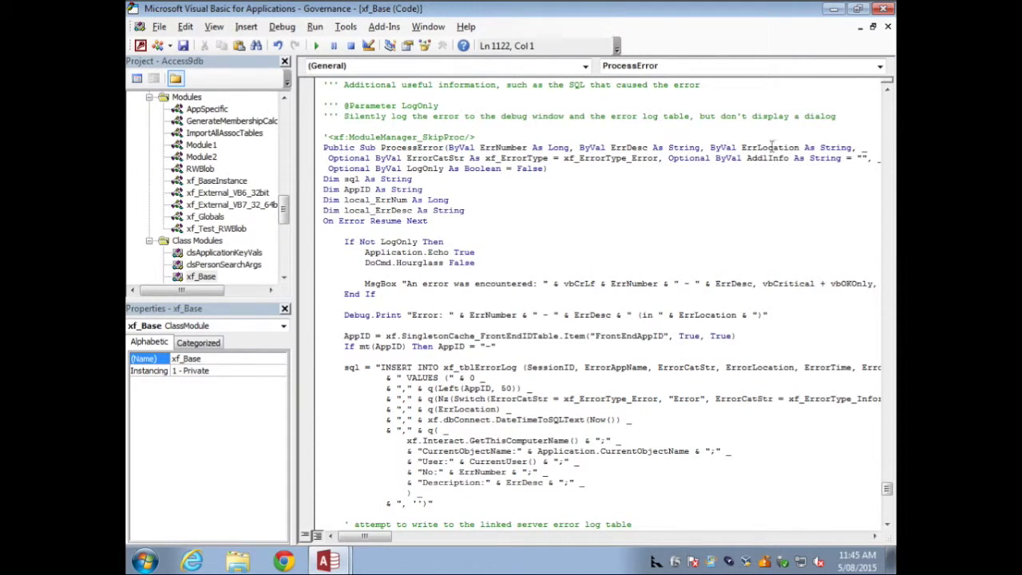
- Highlight ProcessError's Echo, Hourglass and MsgBox lines, followed by its Debug.Print line
scroll(501, 303, "down", 3)
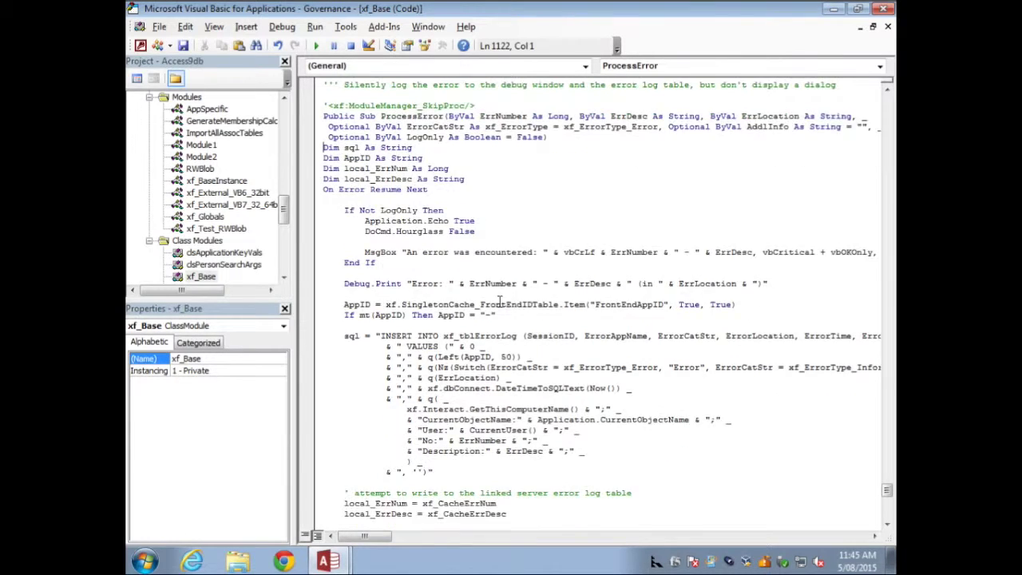
scroll(501, 303, "down", 2)
left_click_drag(316, 95, 315, 106)
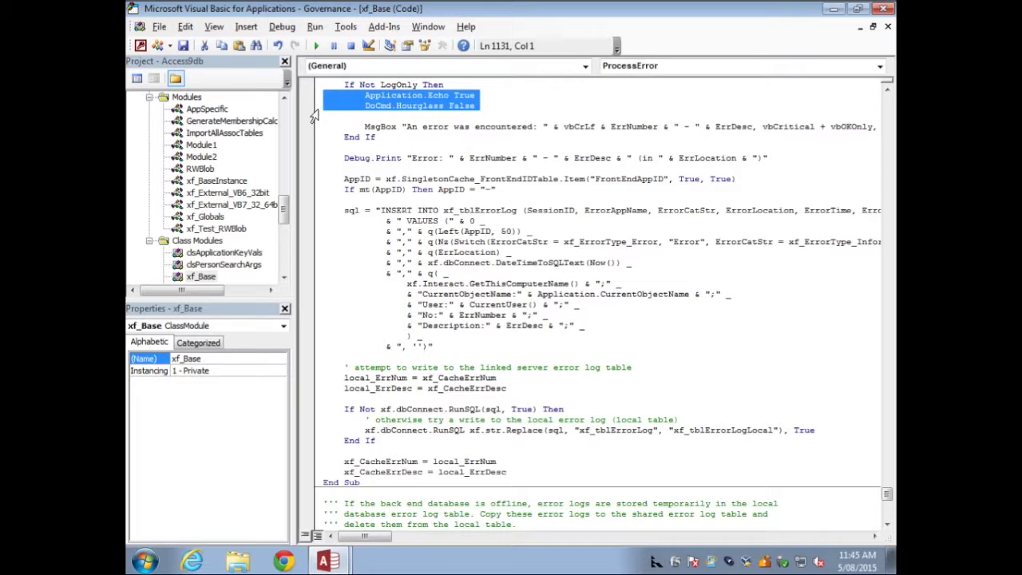
left_click_drag(315, 114, 310, 134)
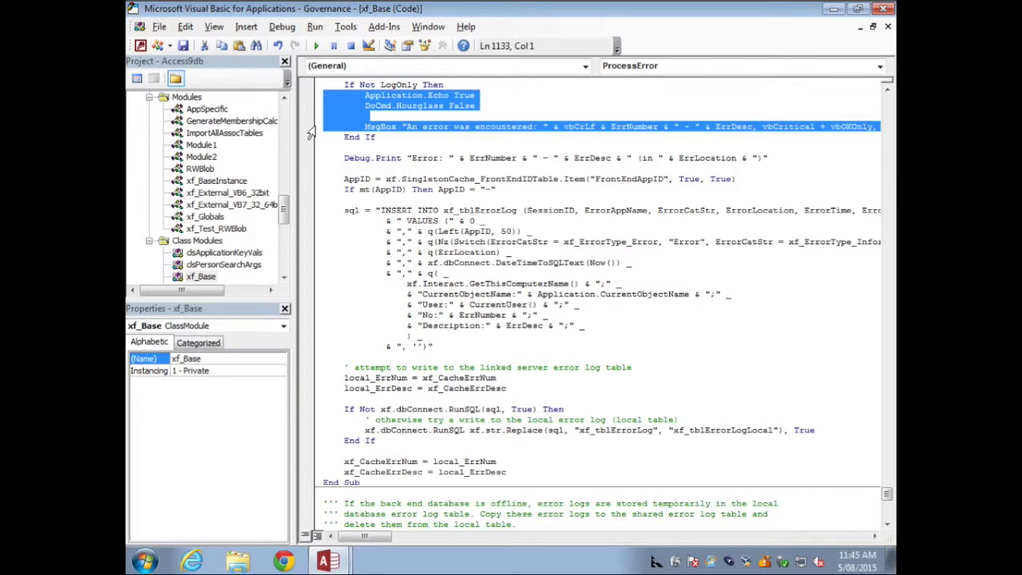
left_click(313, 158)
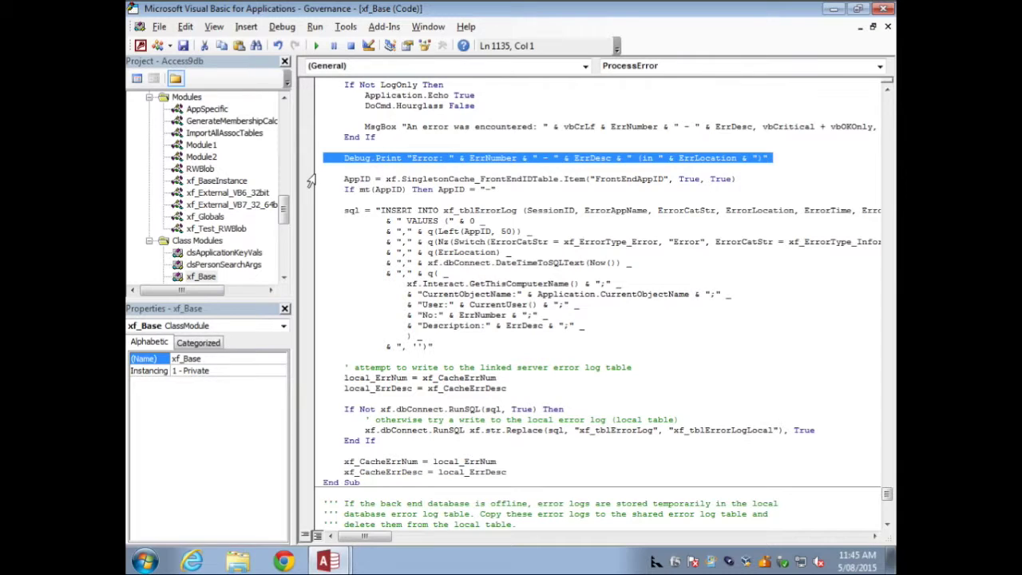
- Highlight the AppID lookup lines and the full SQL INSERT statement for xf_tblErrorLog
left_click_drag(313, 179, 310, 191)
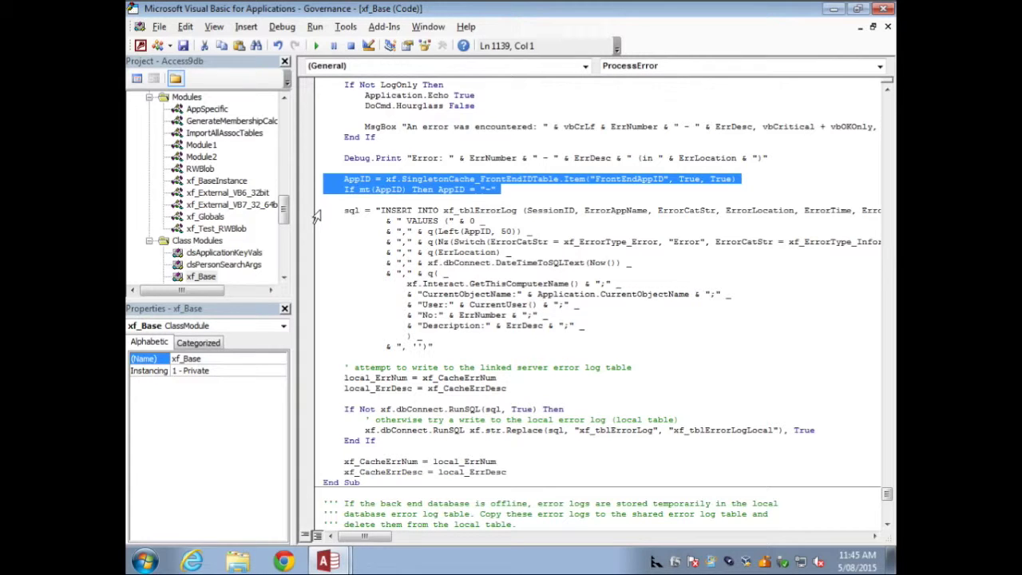
left_click(318, 211)
left_click_drag(318, 213, 311, 349)
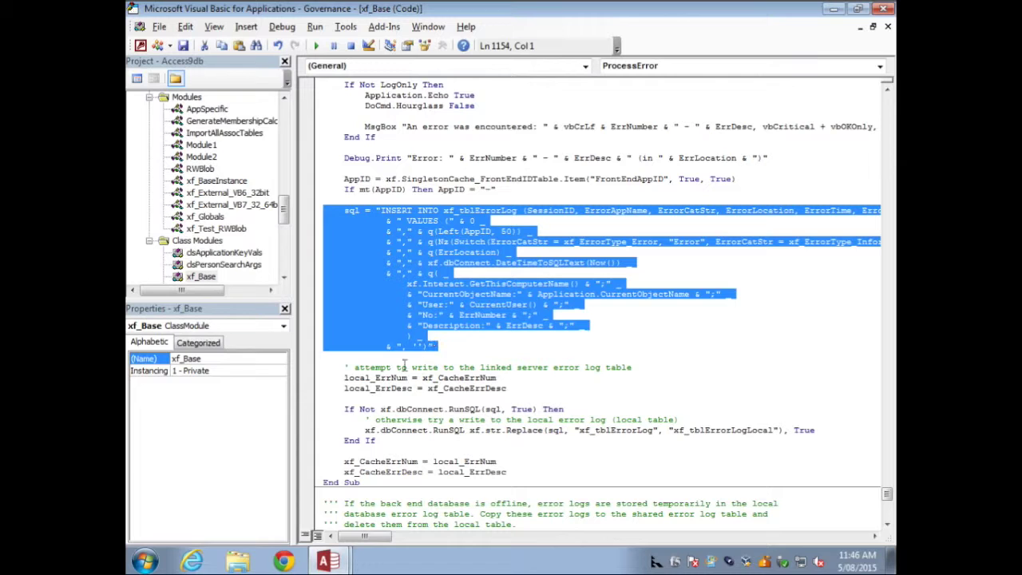
- Highlight the cached error assignments, the linked and local error log RunSQL lines, and the restored xf_CacheErrNum variable
left_click_drag(318, 378, 313, 395)
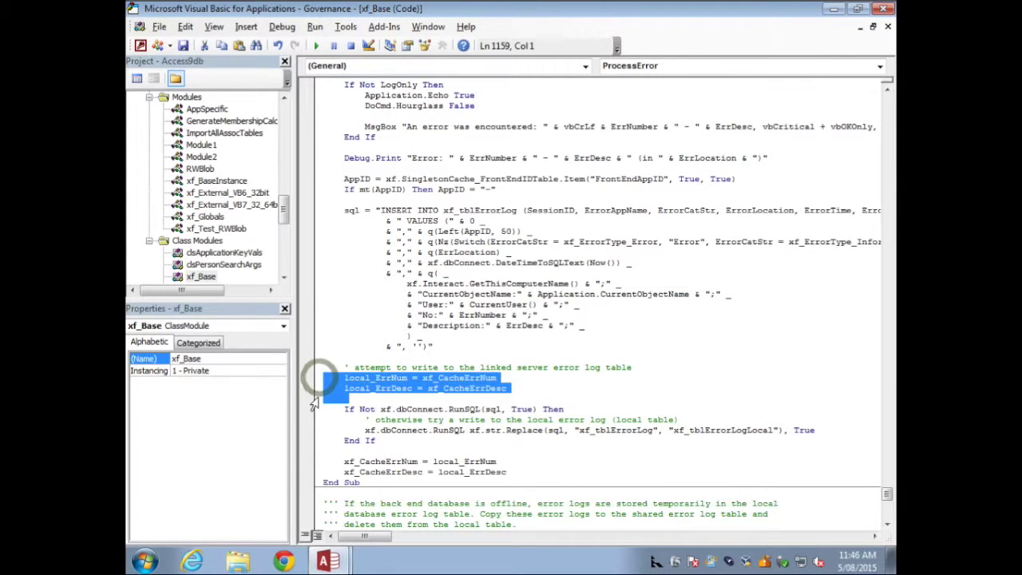
left_click(309, 410)
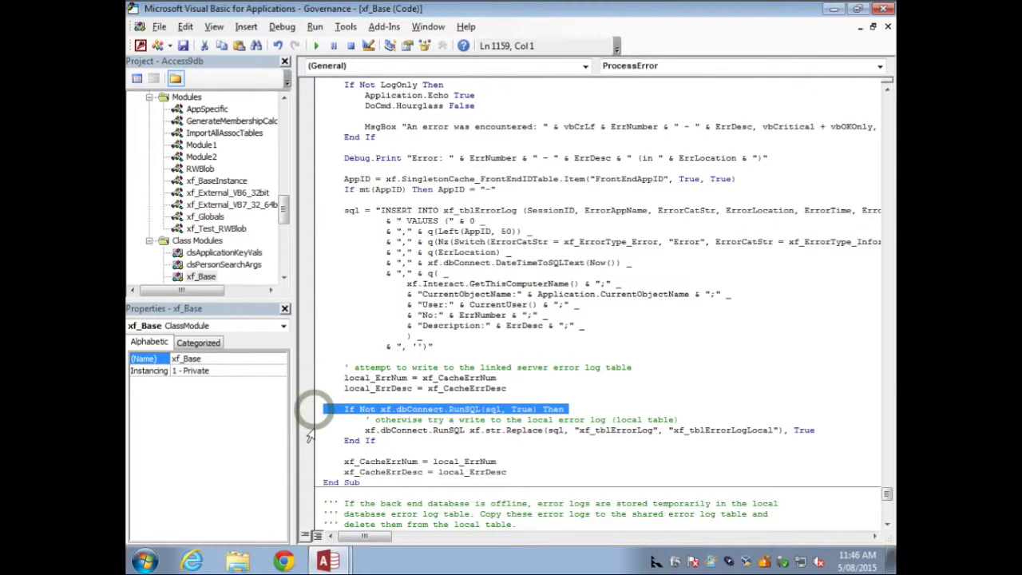
left_click(311, 430)
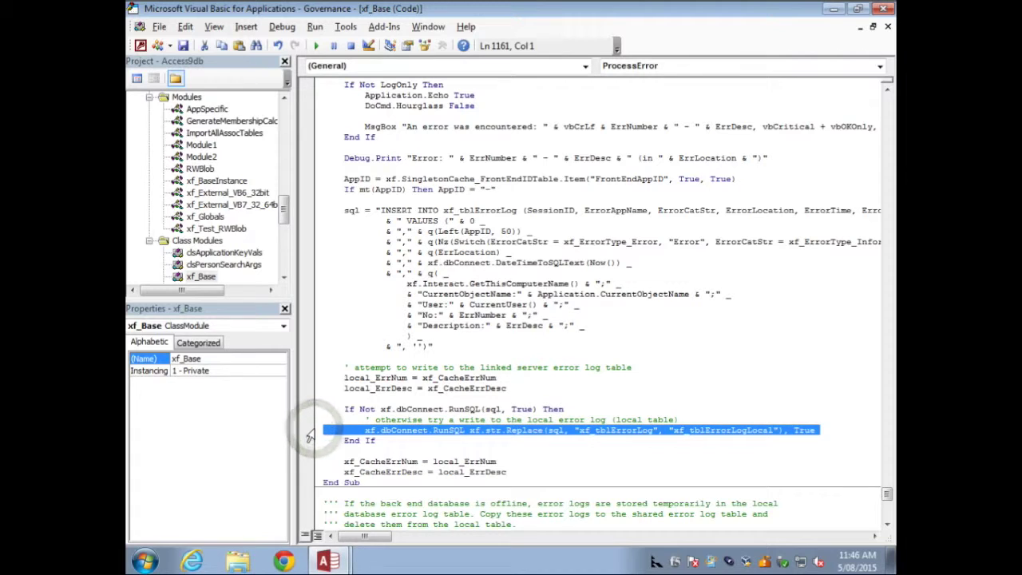
double_click(372, 462)
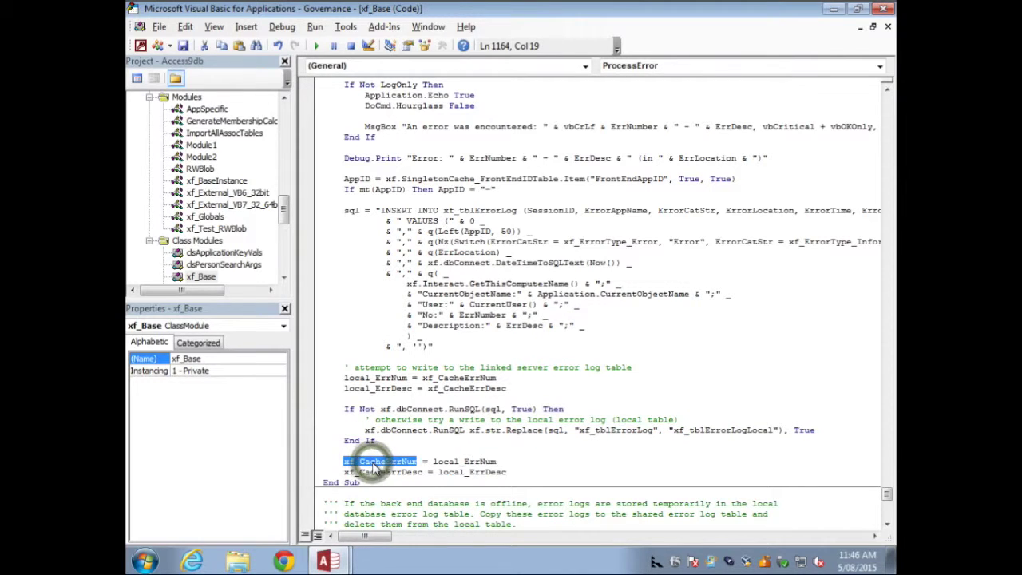